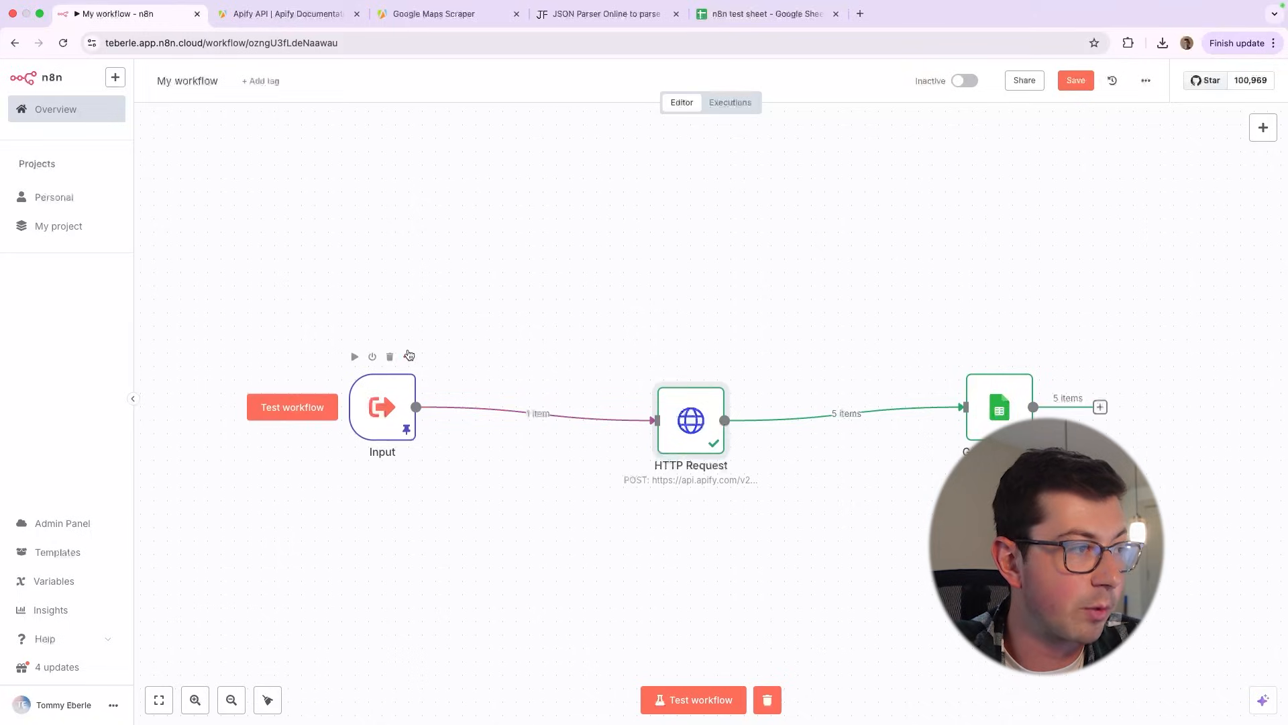
# Review the Input node's pinned location and place_of_interest data, run a test of the whole workflow and check the n8n test sheet
pyautogui.click(408, 355)
pyautogui.click(424, 368)
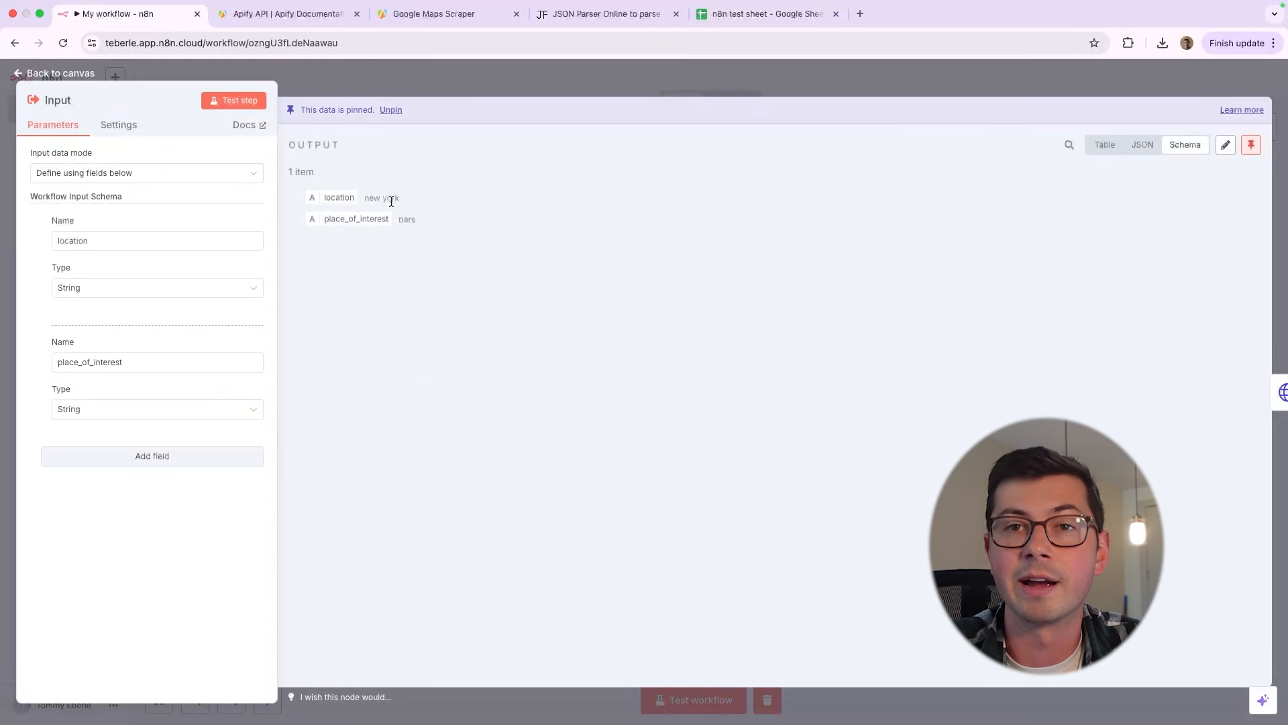
pyautogui.click(693, 701)
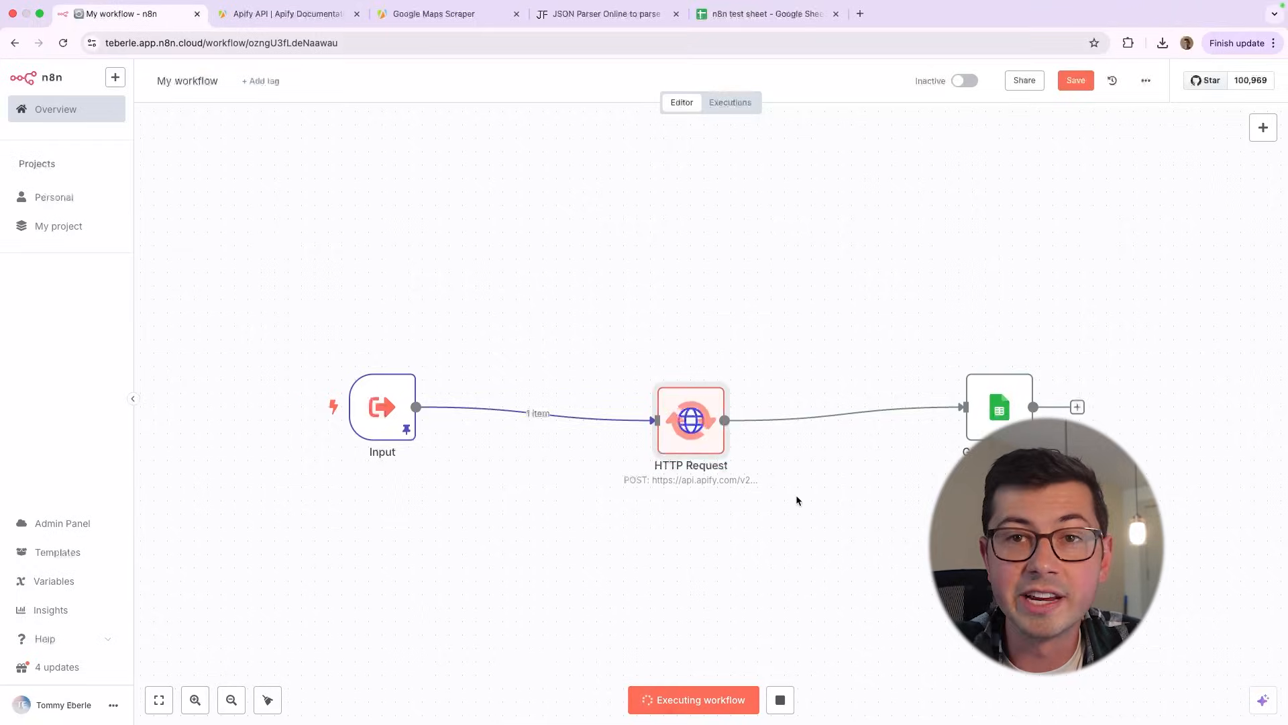
pyautogui.click(764, 13)
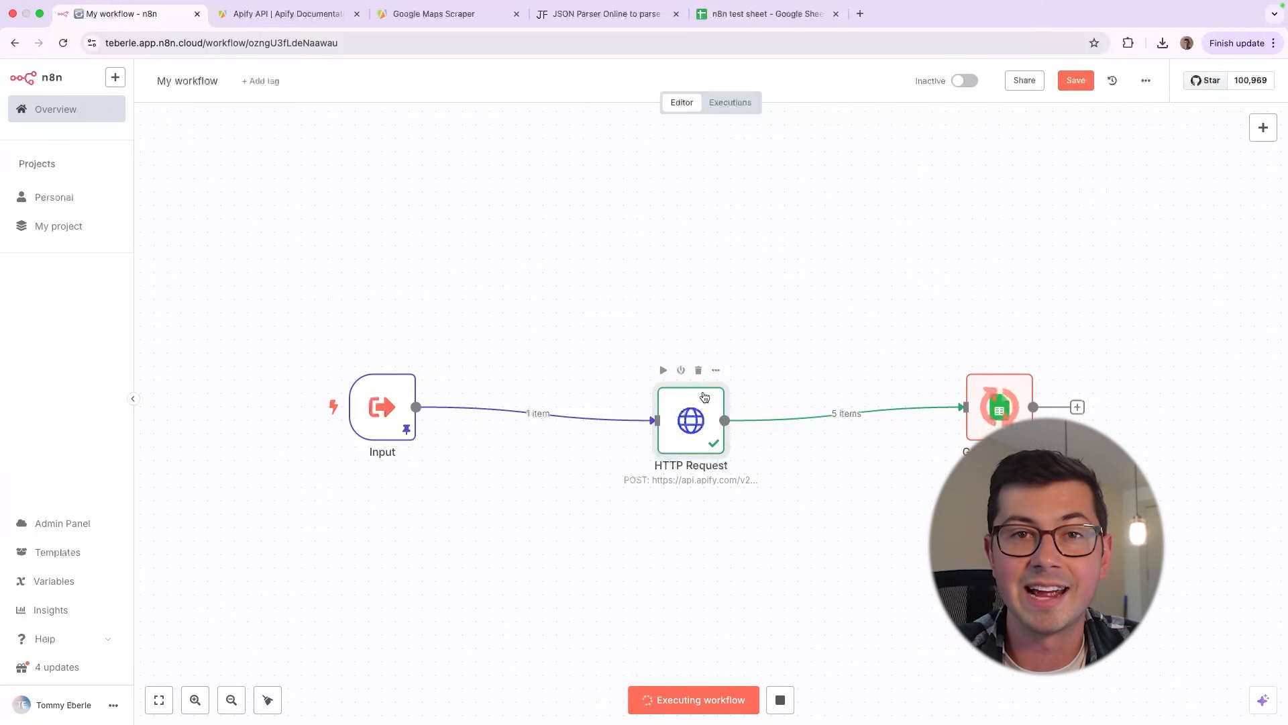
# Open the HTTP Request node and select the JSON body that it sends
pyautogui.doubleClick(705, 396)
pyautogui.scroll(-2, 704, 524)
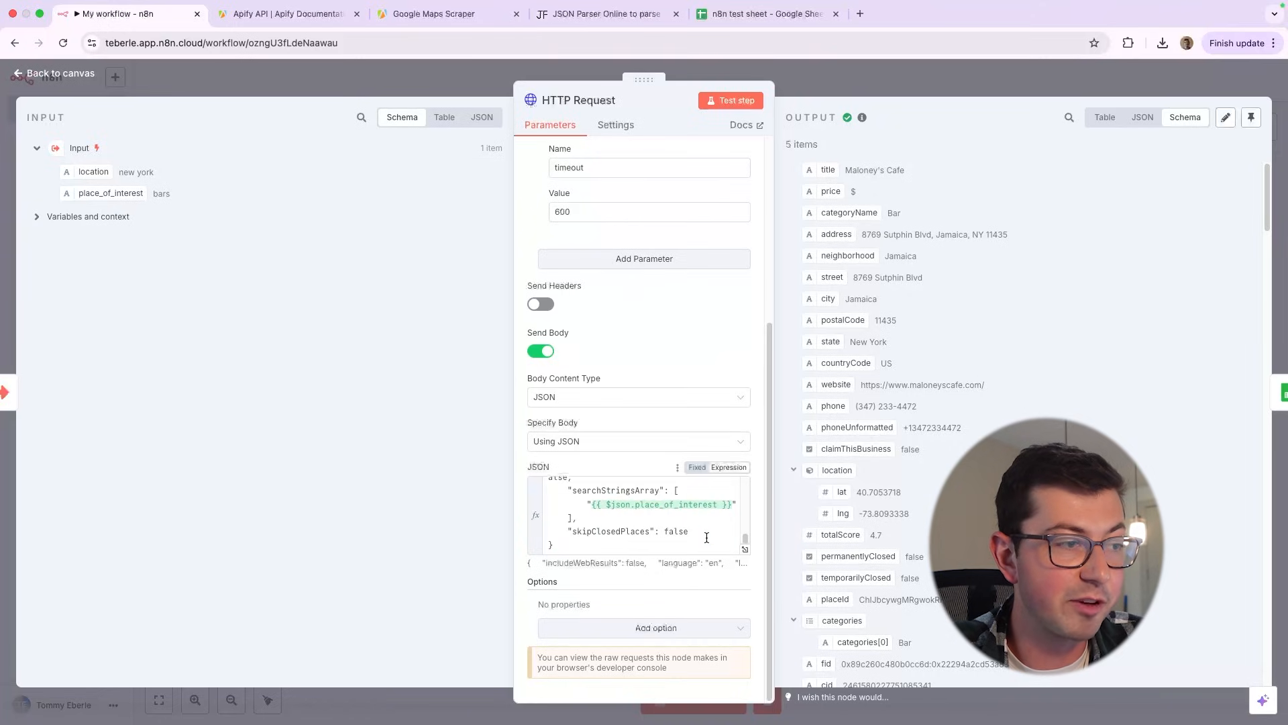
pyautogui.moveTo(706, 538); pyautogui.dragTo(565, 463)
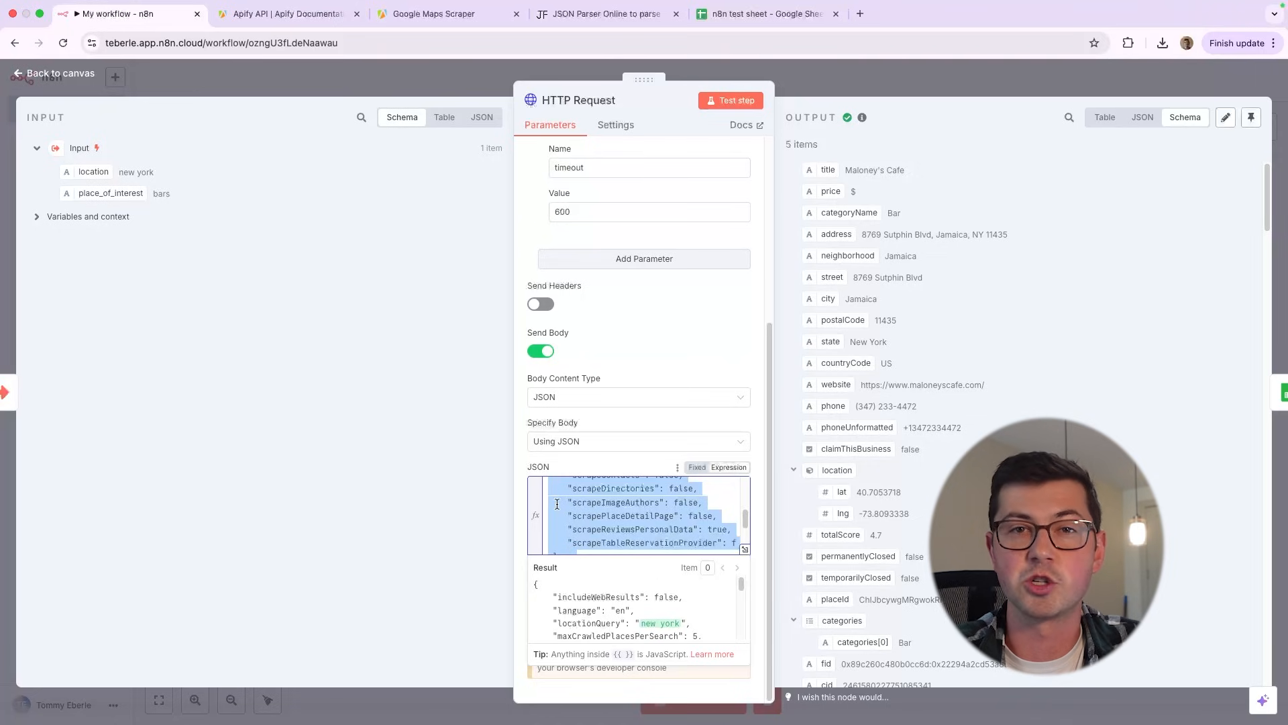
# Switch to the Google Maps Scraper in Apify and start a run with search term bars and location chicago
pyautogui.click(425, 19)
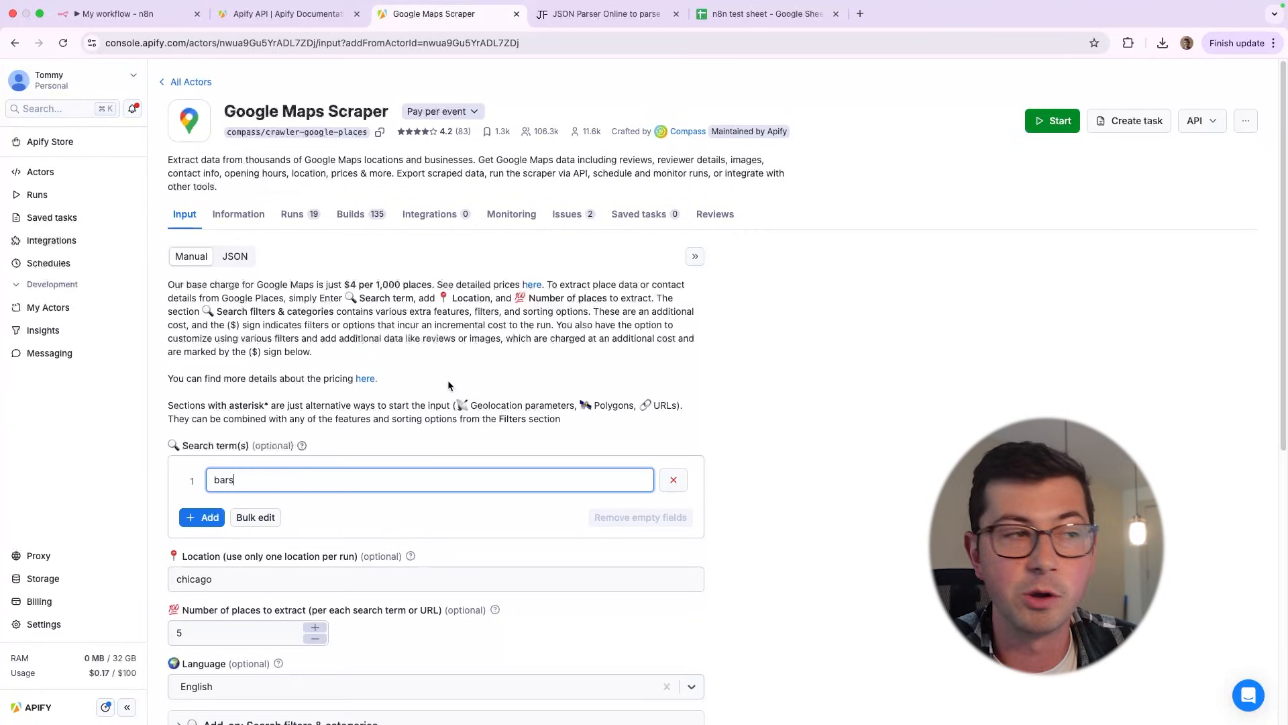
pyautogui.scroll(-4, 448, 385)
pyautogui.scroll(4, 448, 385)
pyautogui.doubleClick(278, 467)
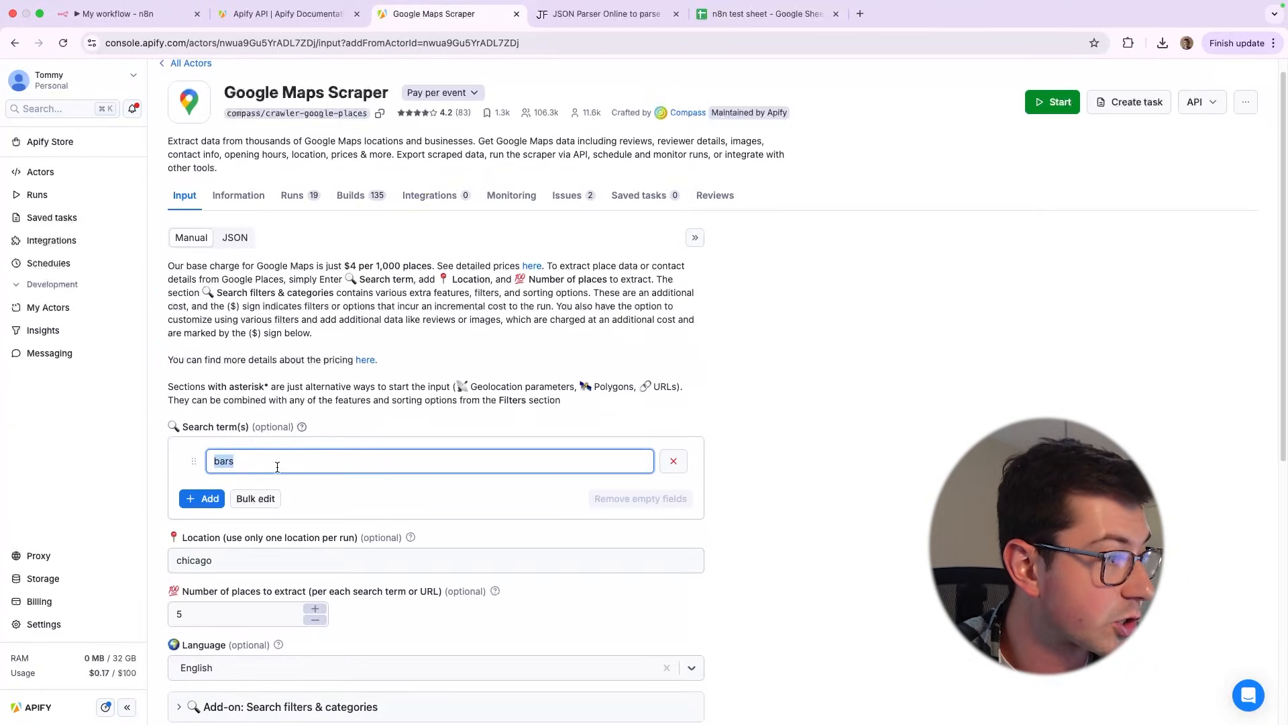
pyautogui.doubleClick(270, 567)
pyautogui.scroll(-2, 271, 564)
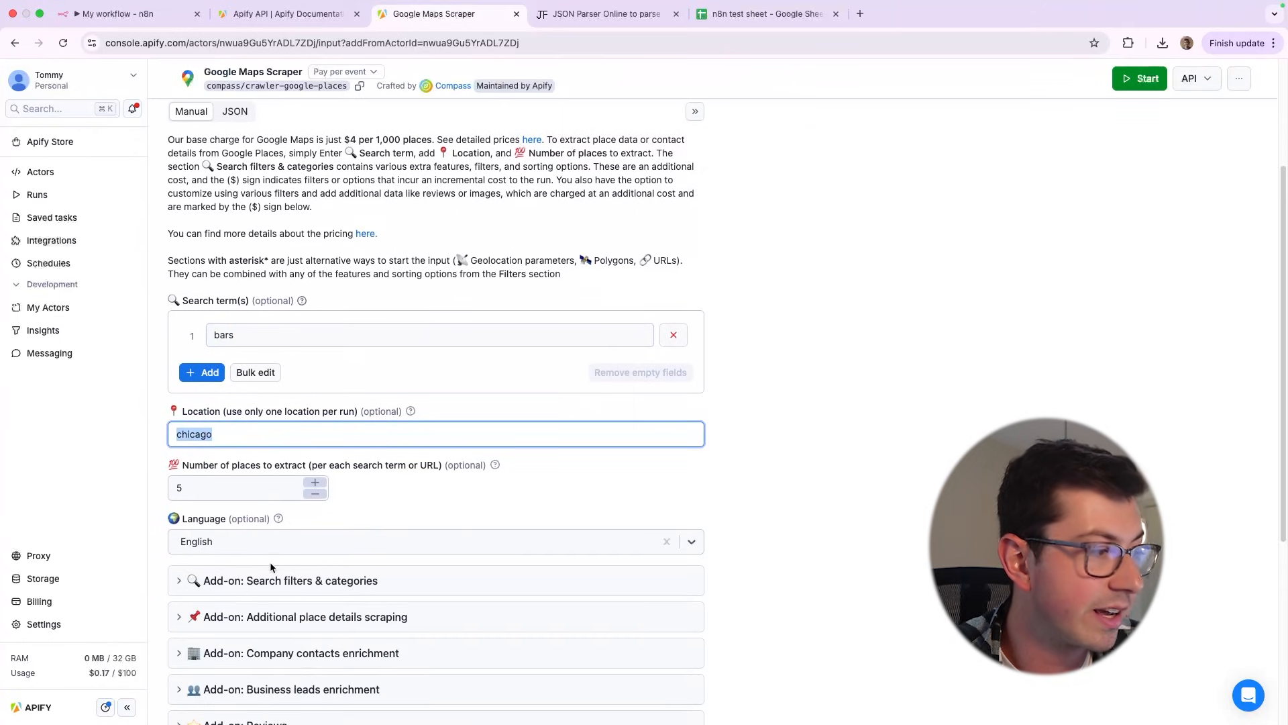
pyautogui.scroll(2, 293, 532)
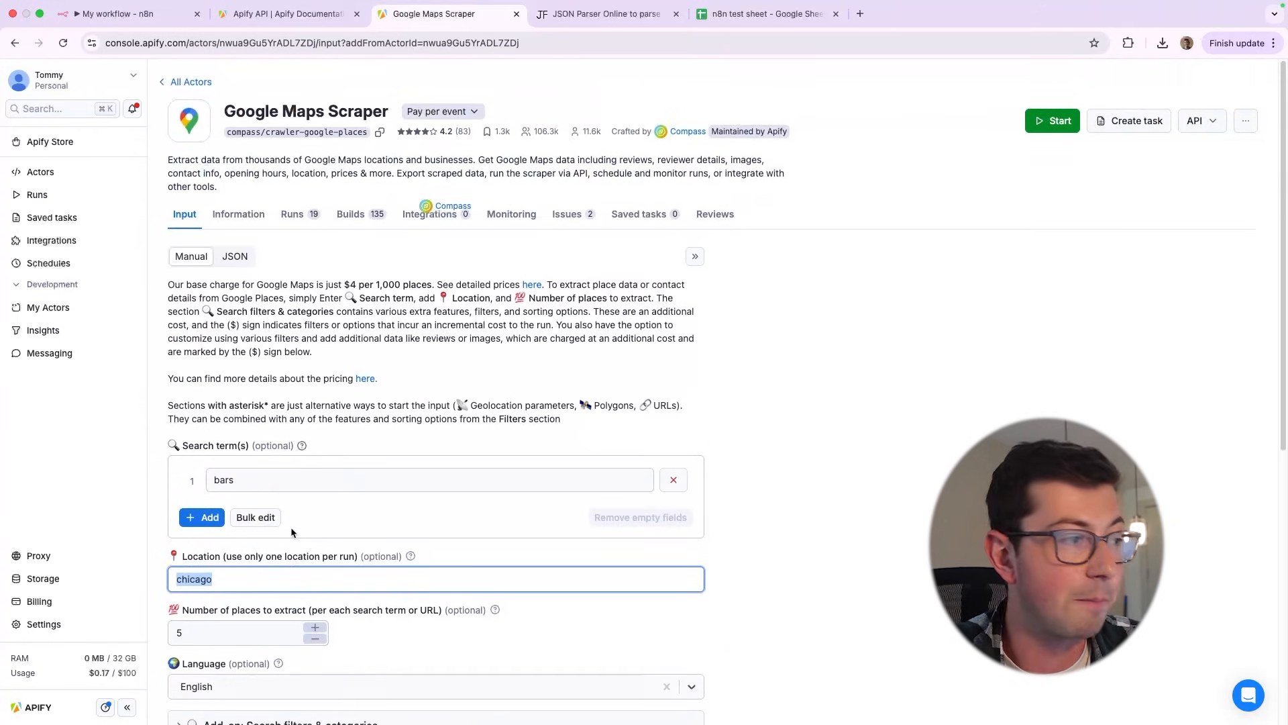
pyautogui.click(1040, 124)
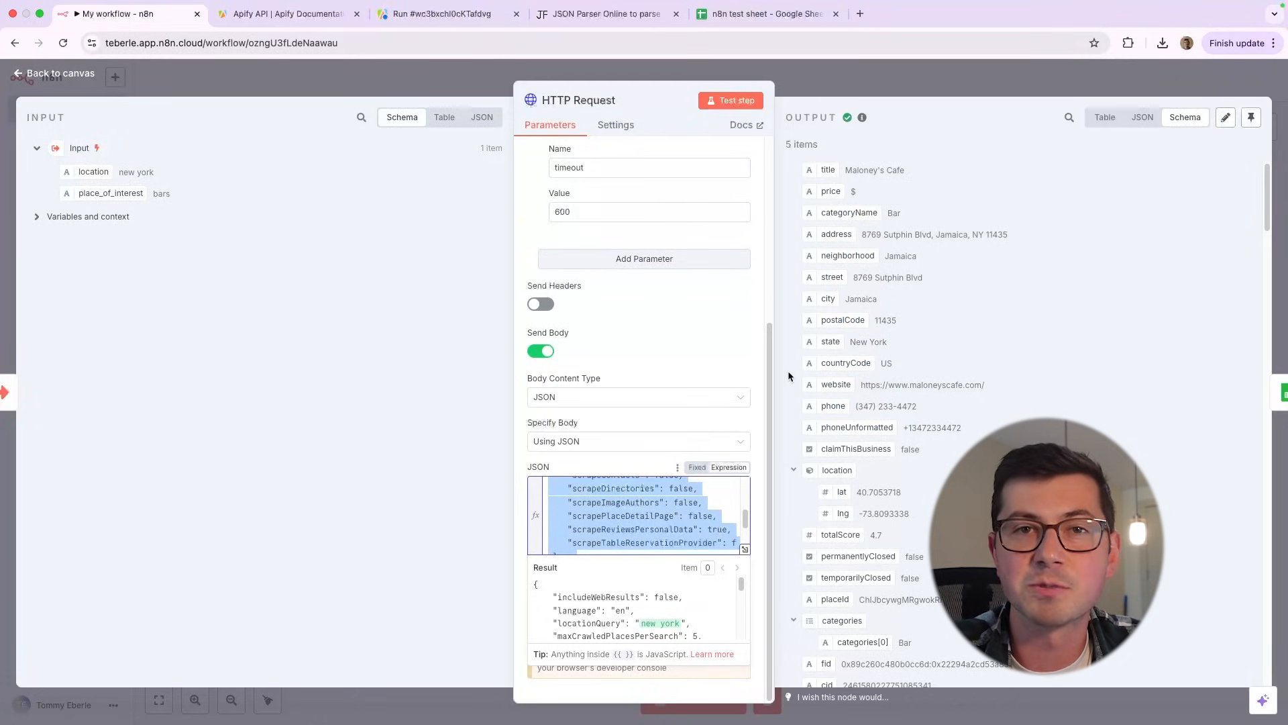
# Return to the Google Maps Scraper's input form and expand the Search filters & categories add-on
pyautogui.click(419, 13)
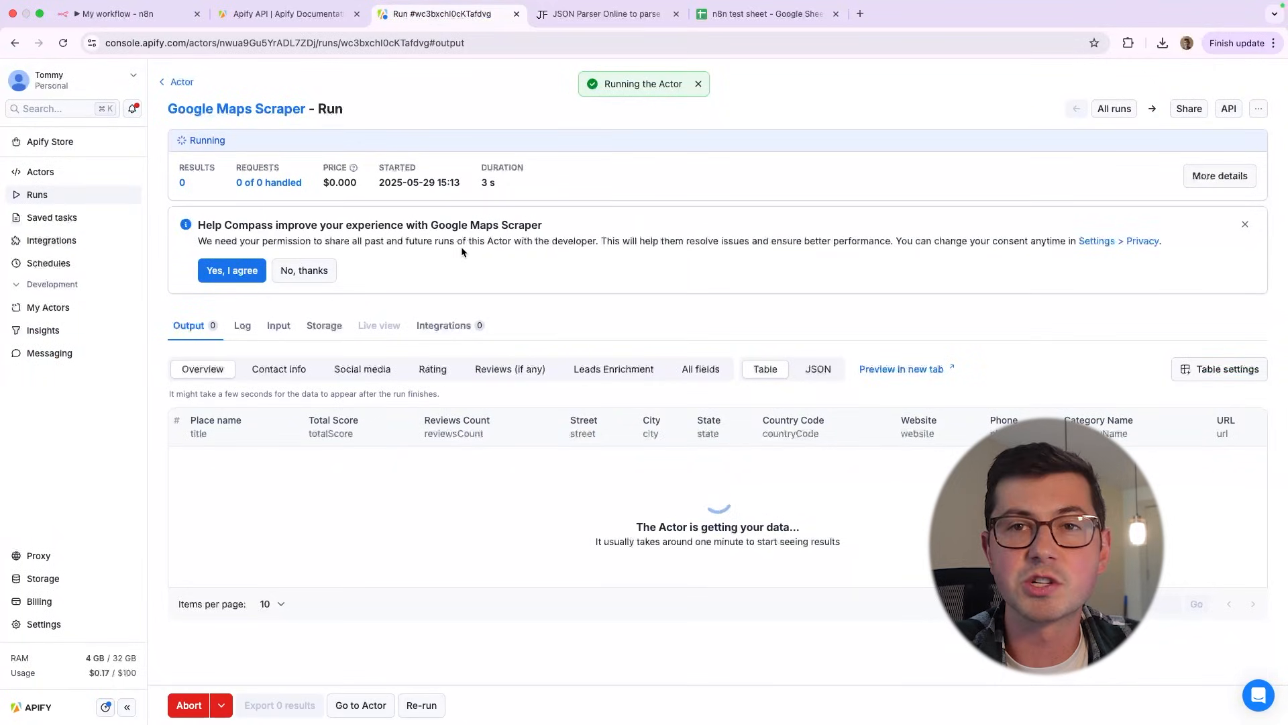
pyautogui.scroll(-2, 408, 272)
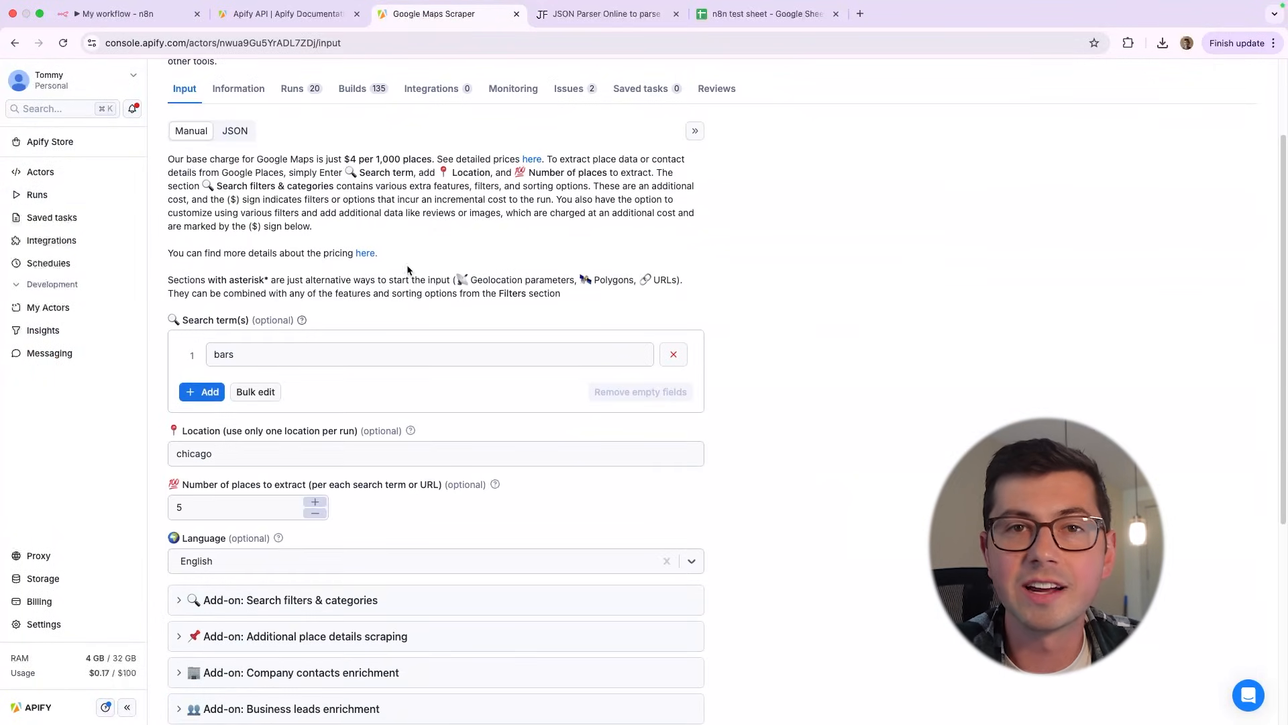
pyautogui.scroll(3, 408, 272)
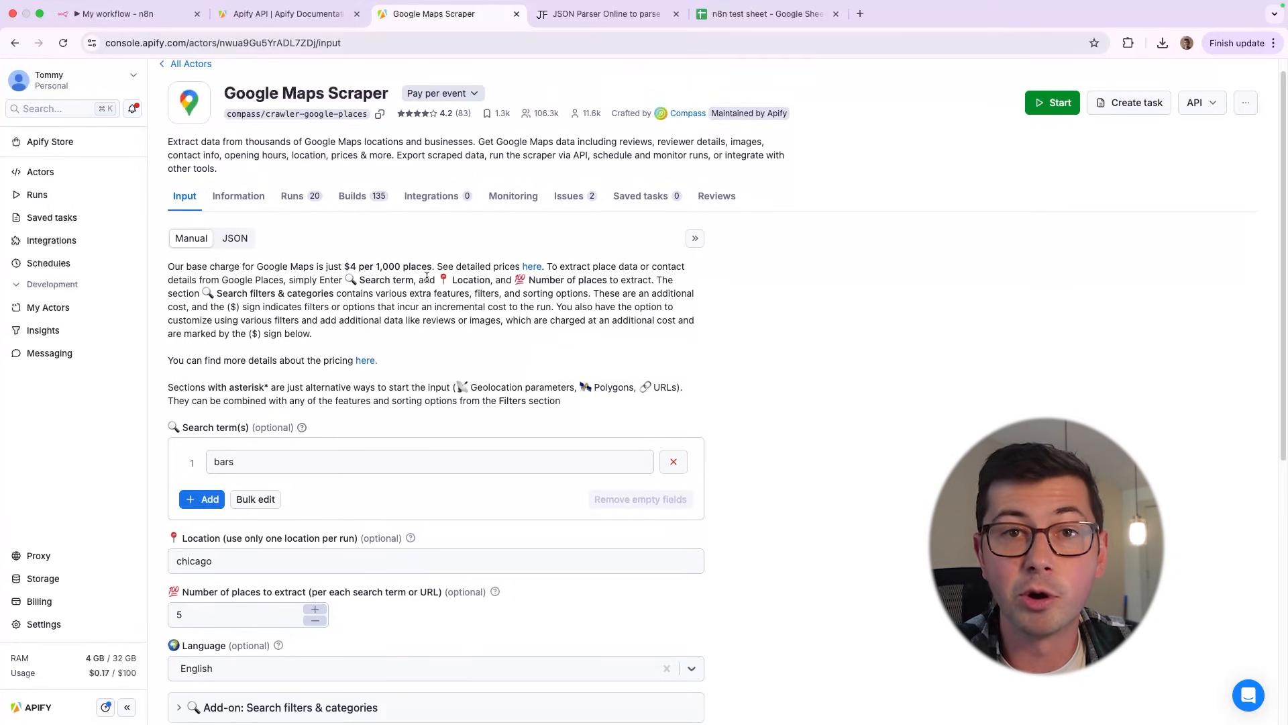
pyautogui.scroll(-3, 414, 281)
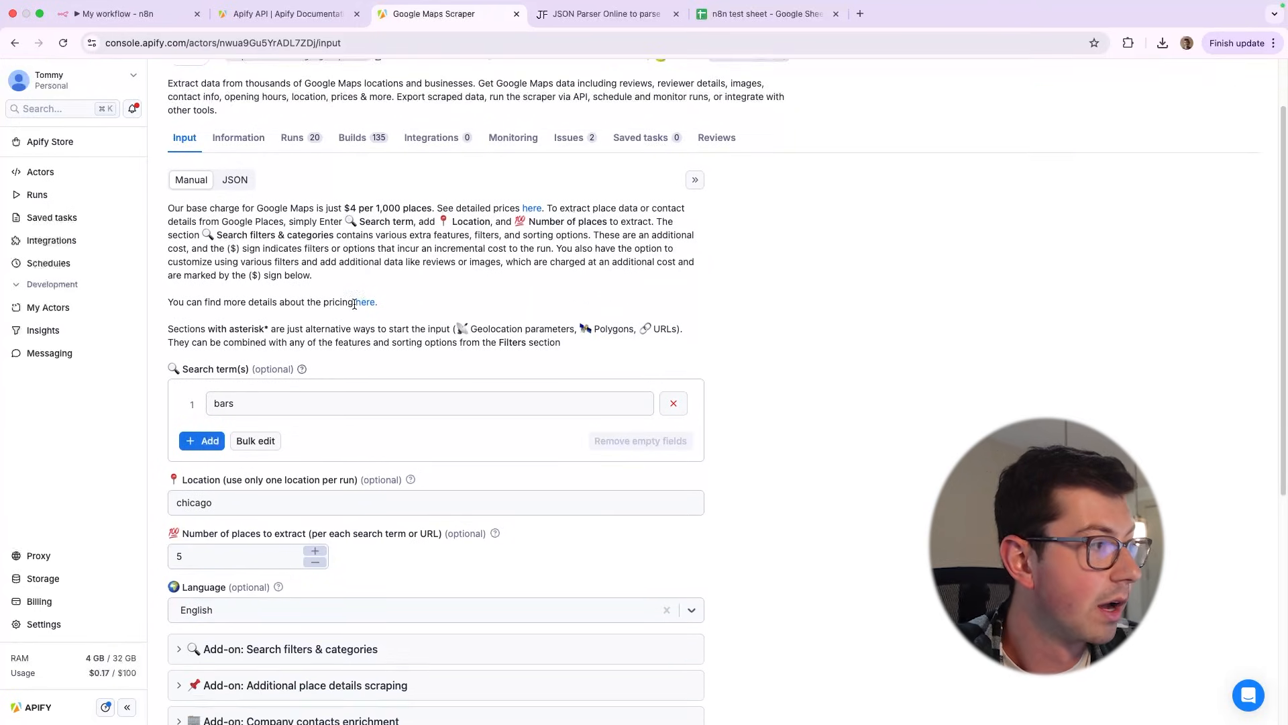
pyautogui.doubleClick(269, 373)
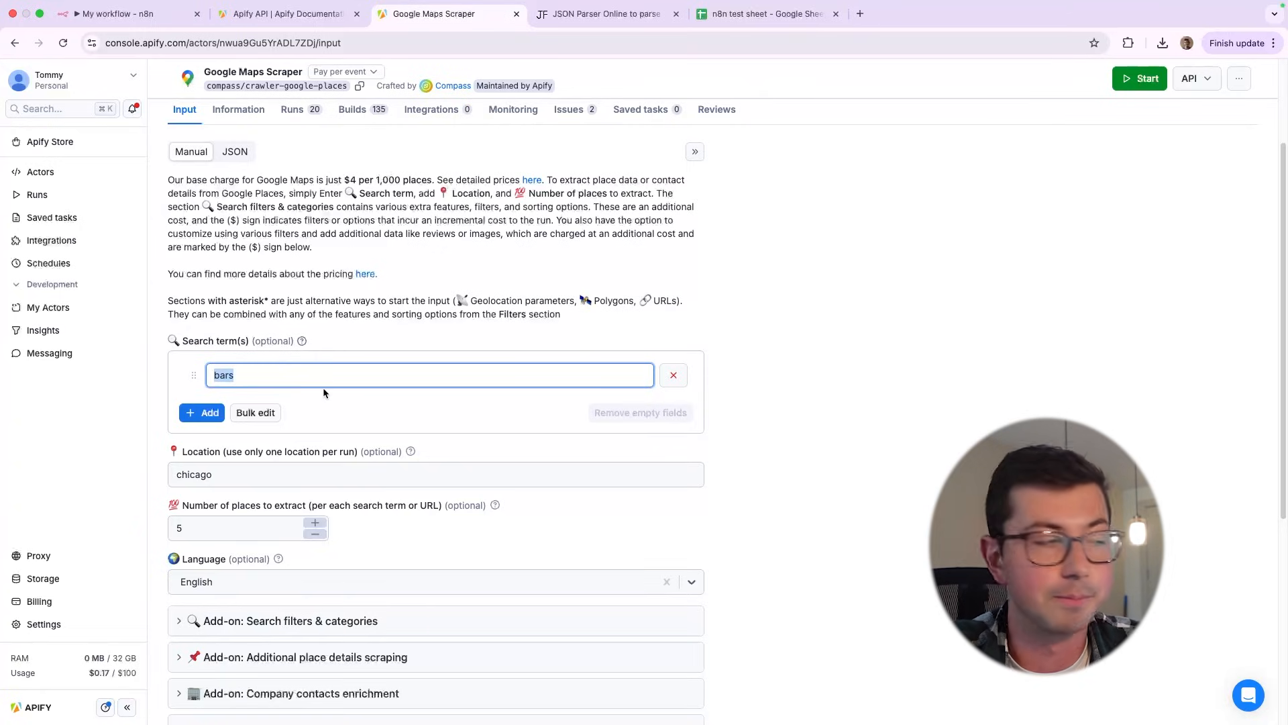
pyautogui.scroll(-5, 323, 393)
pyautogui.click(185, 361)
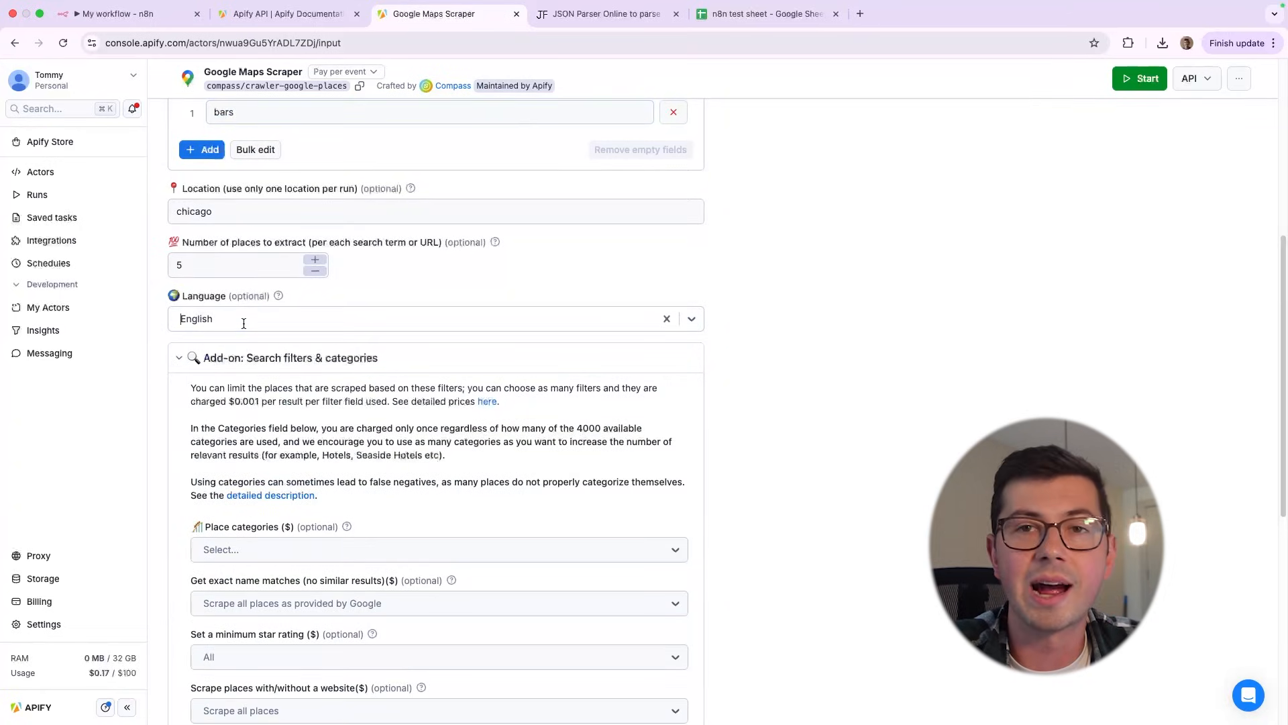
# Set the number of places to extract per search term to 6
pyautogui.scroll(3, 412, 342)
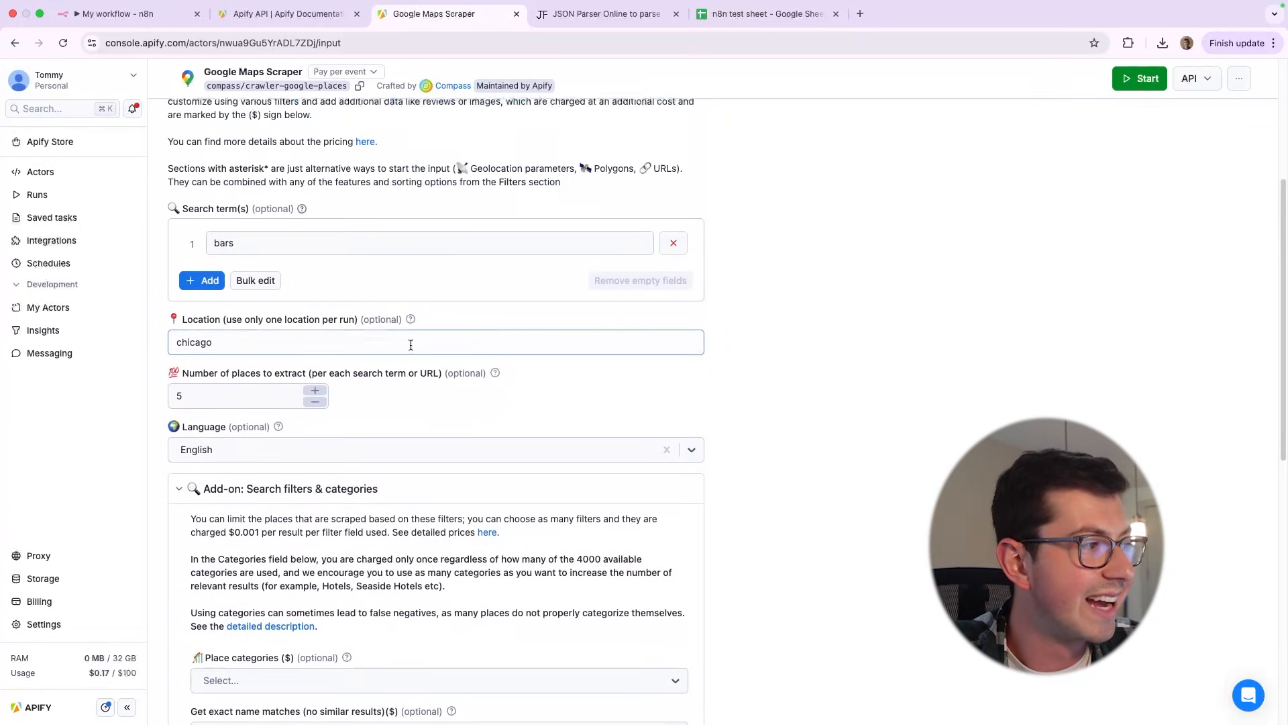
pyautogui.click(308, 390)
pyautogui.scroll(3, 332, 391)
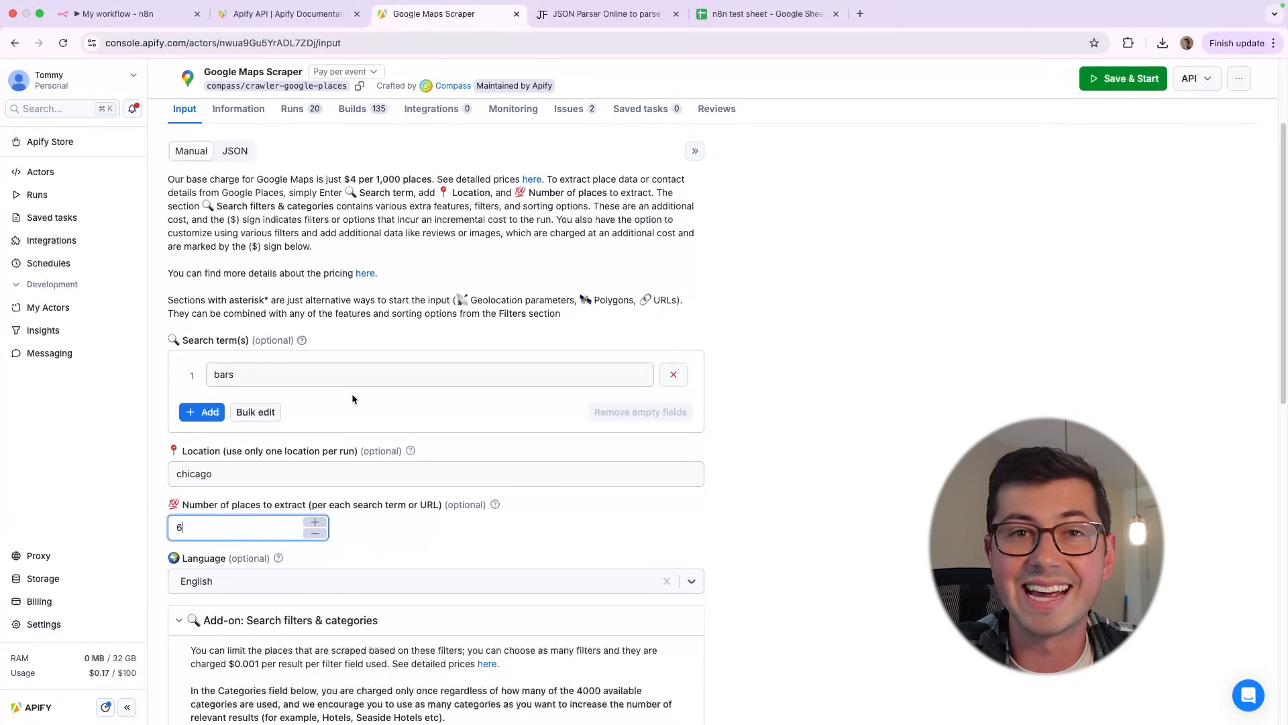
pyautogui.scroll(2, 352, 393)
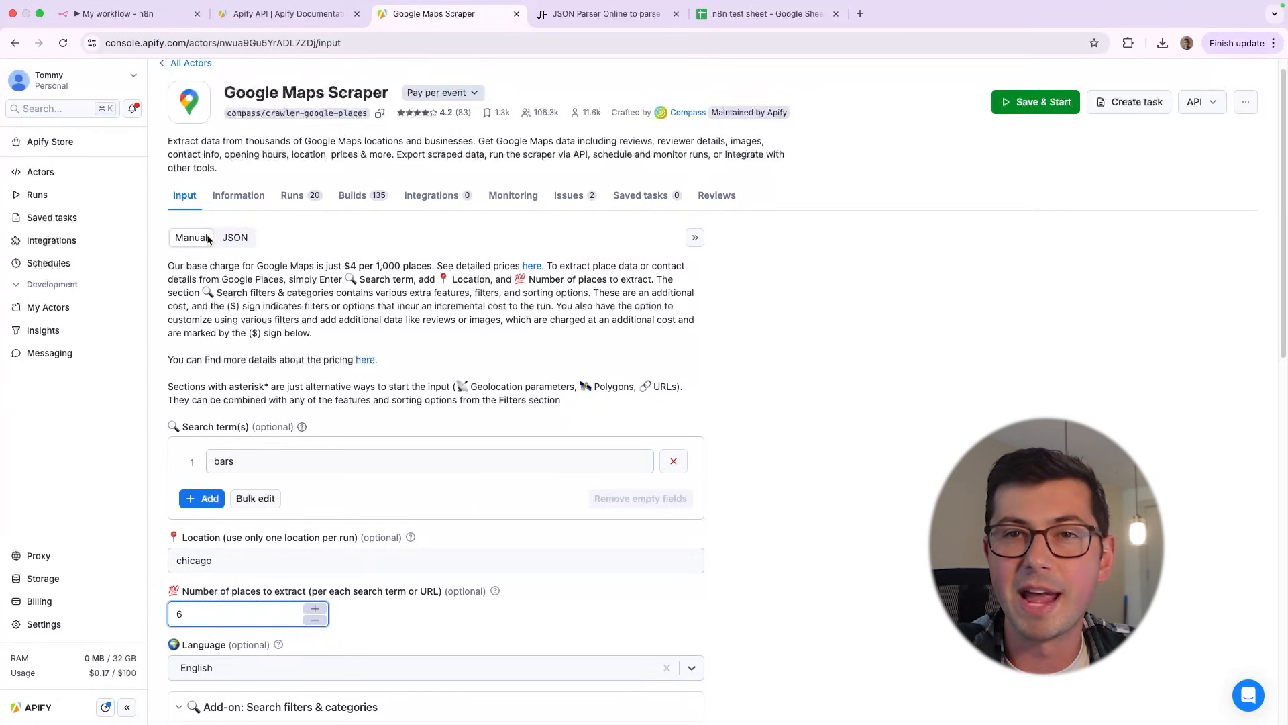
# Show the scraper's input as JSON and select the whole object
pyautogui.click(237, 239)
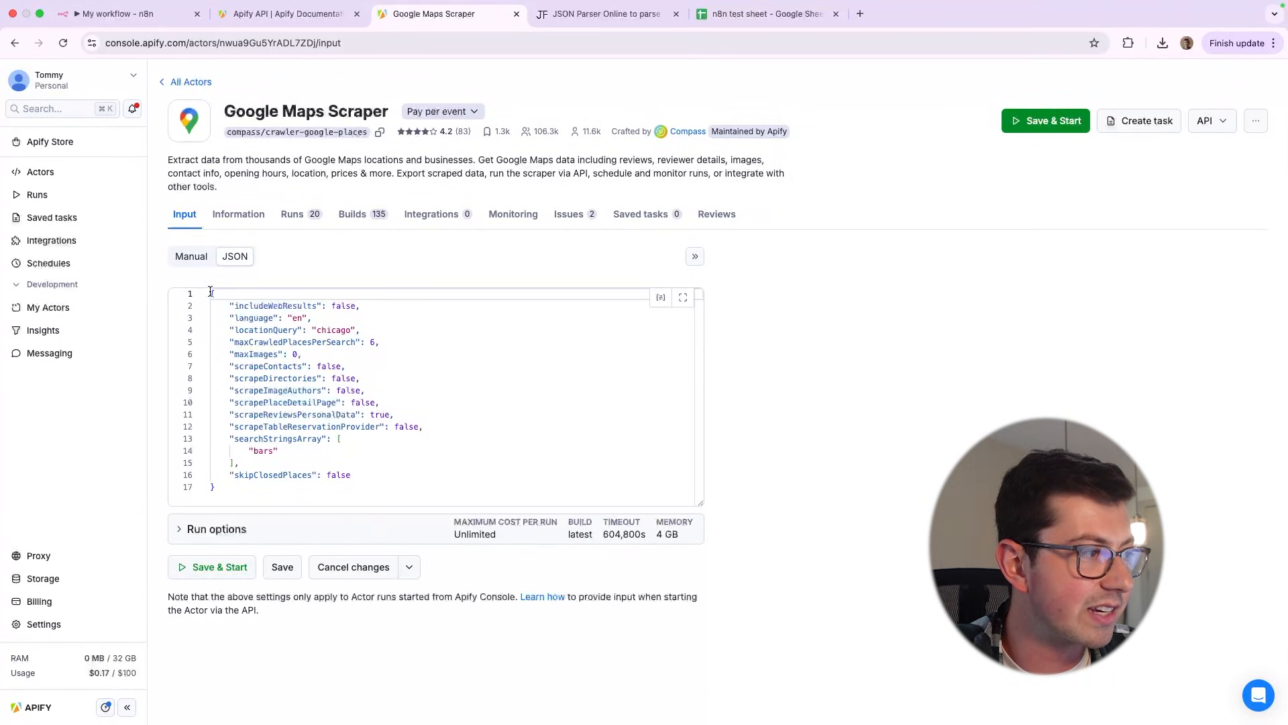
pyautogui.moveTo(279, 500); pyautogui.dragTo(222, 306)
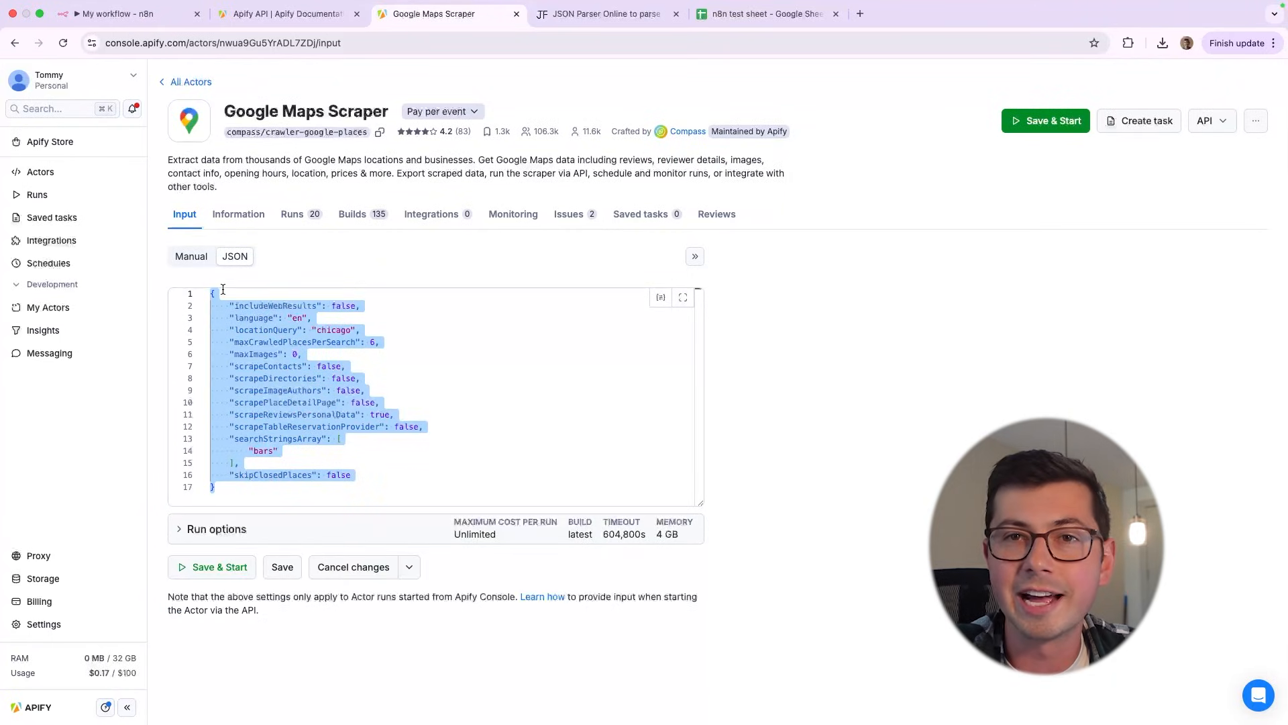
pyautogui.click(314, 398)
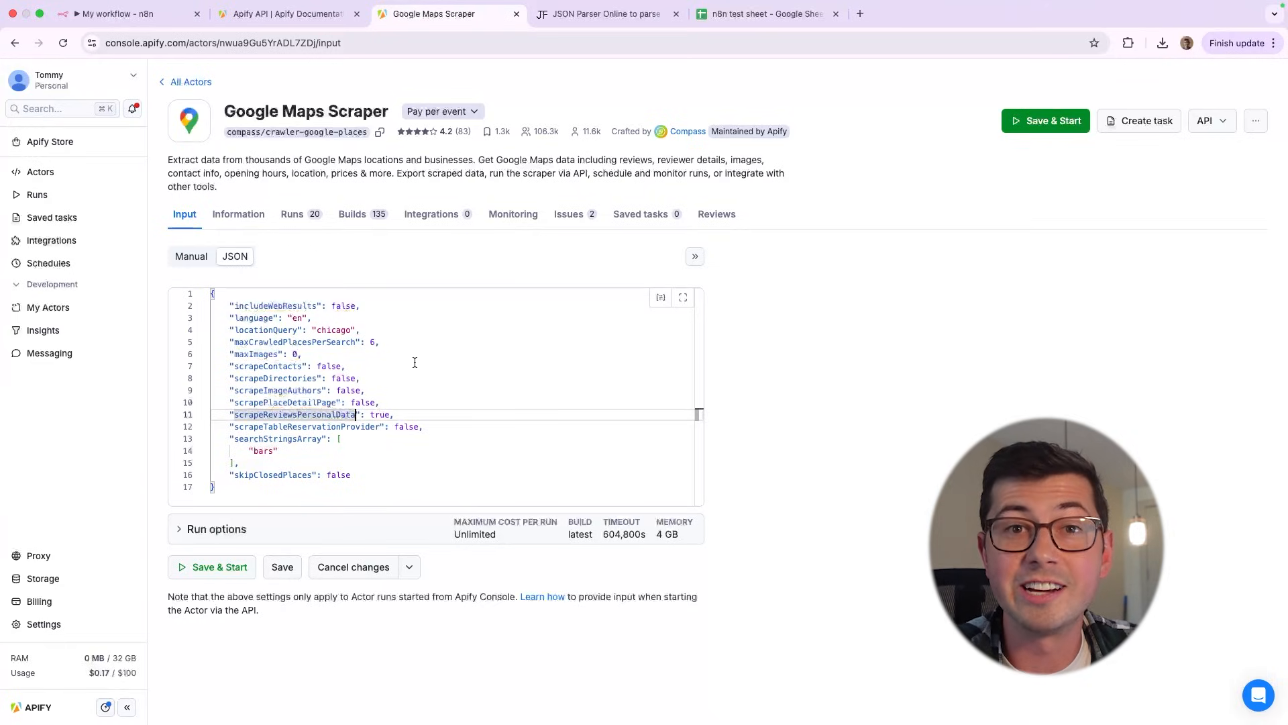
pyautogui.press('Down')
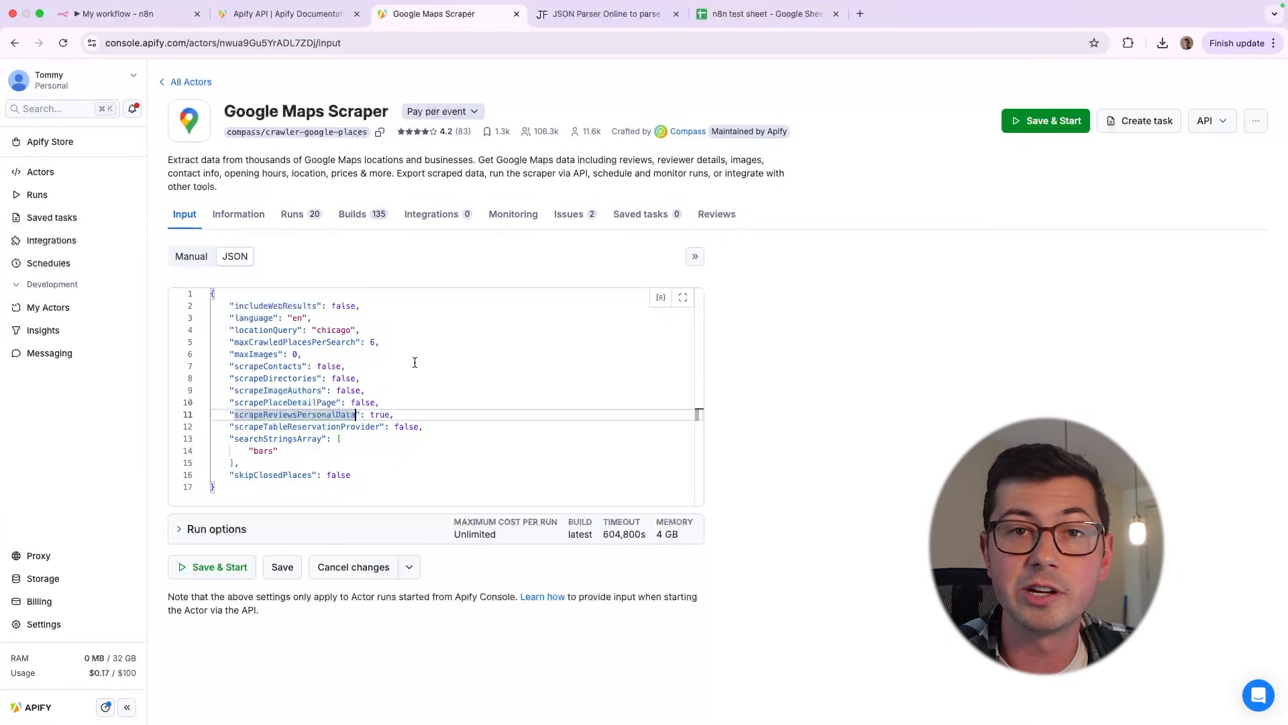
# Examine the includeWebResults, language and maxCrawledPlacesPerSearch entries in the input JSON, including their value types
pyautogui.click(262, 306)
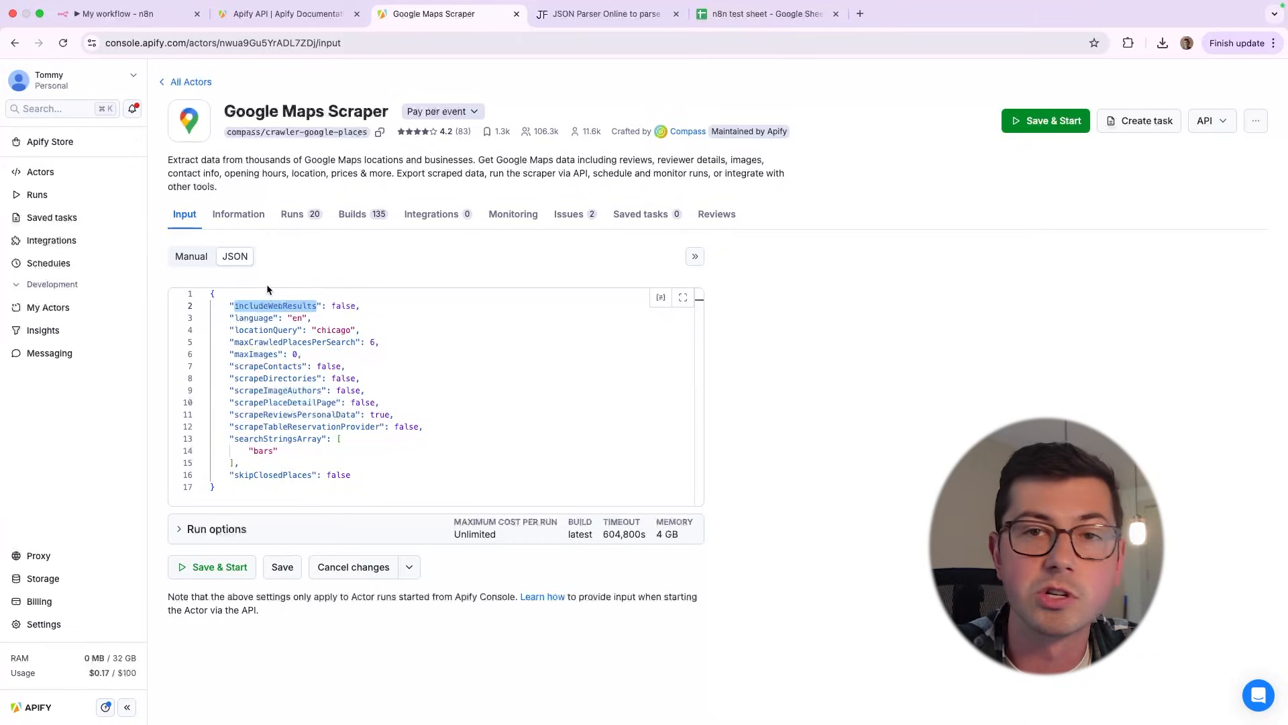
pyautogui.doubleClick(344, 306)
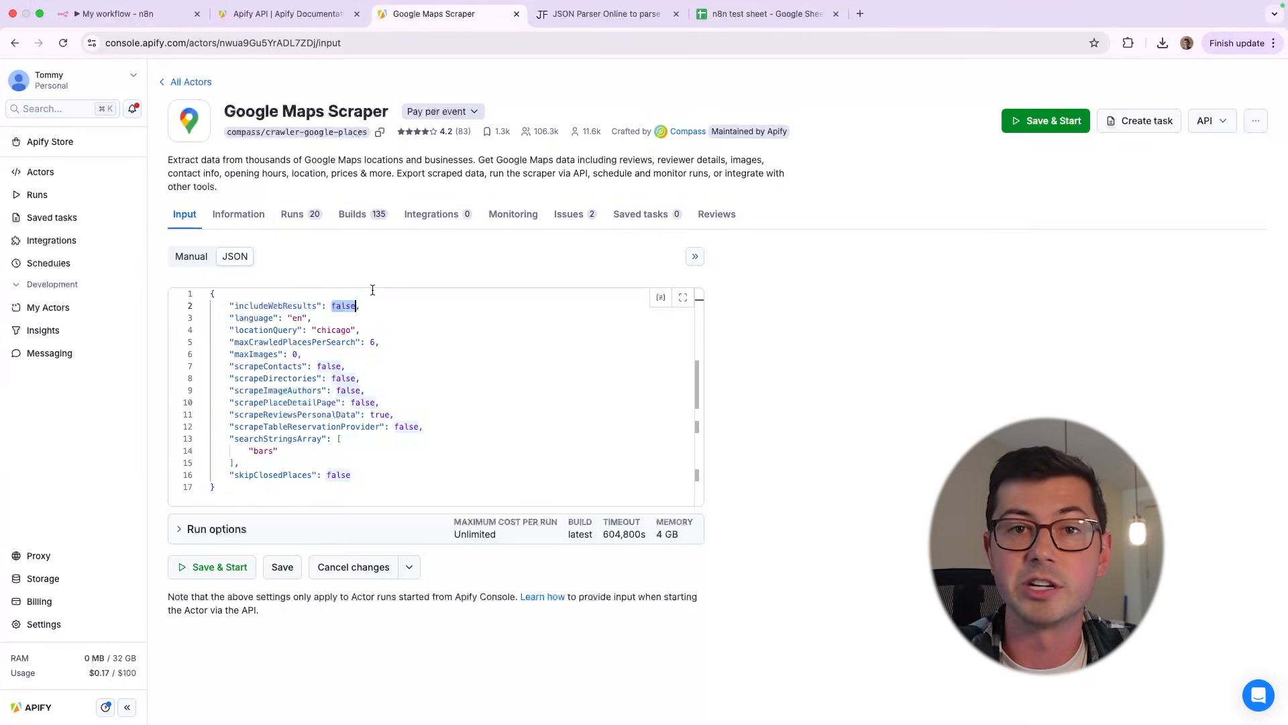
pyautogui.doubleClick(339, 307)
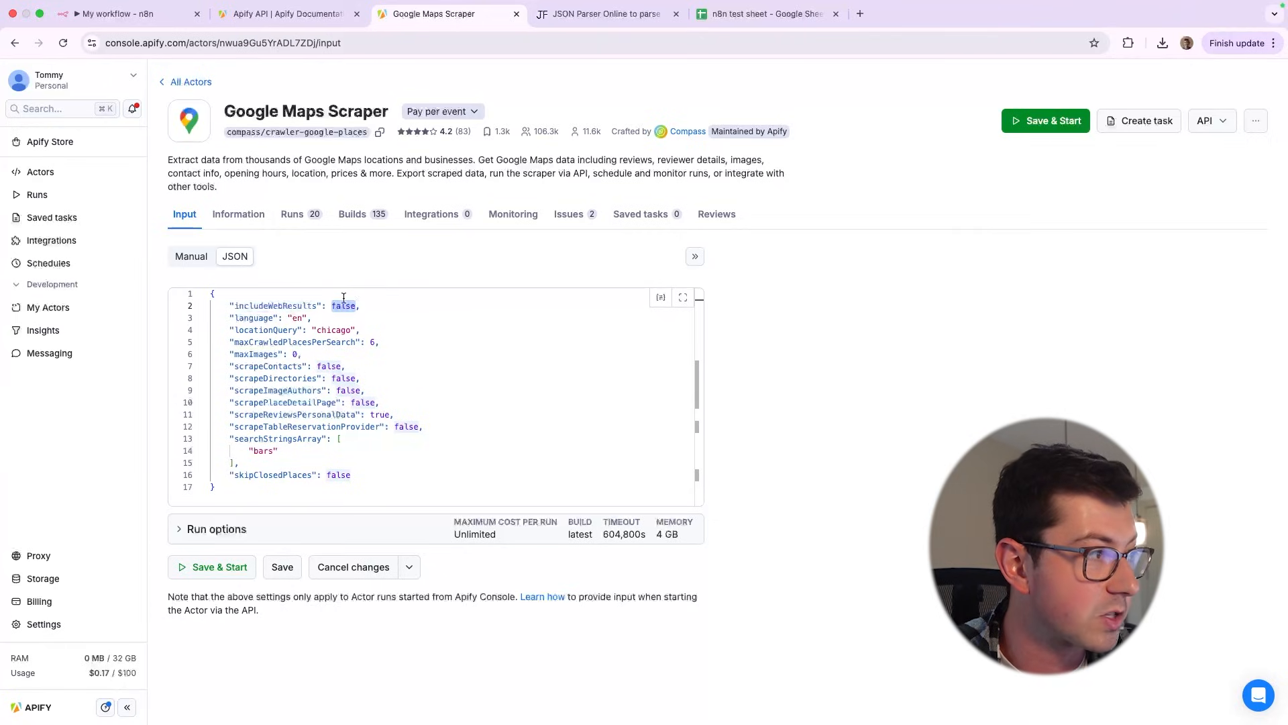
pyautogui.doubleClick(252, 318)
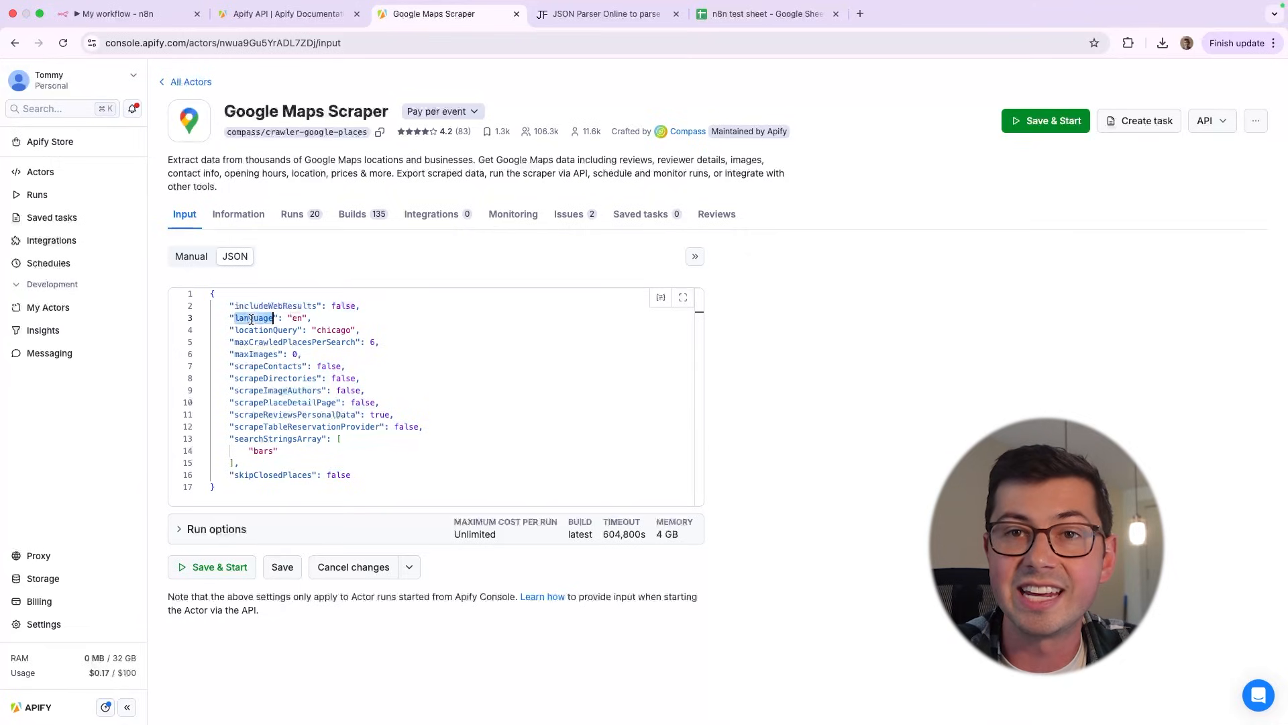
pyautogui.doubleClick(297, 318)
pyautogui.click(311, 319)
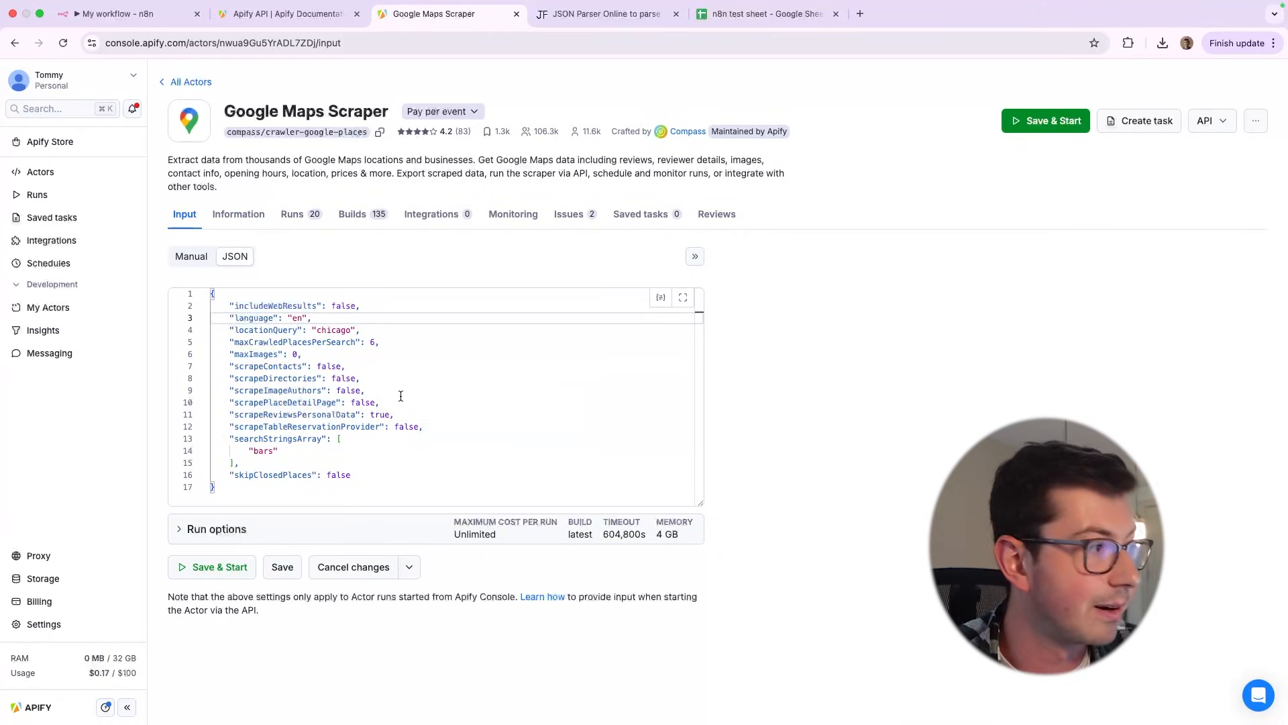
pyautogui.doubleClick(298, 342)
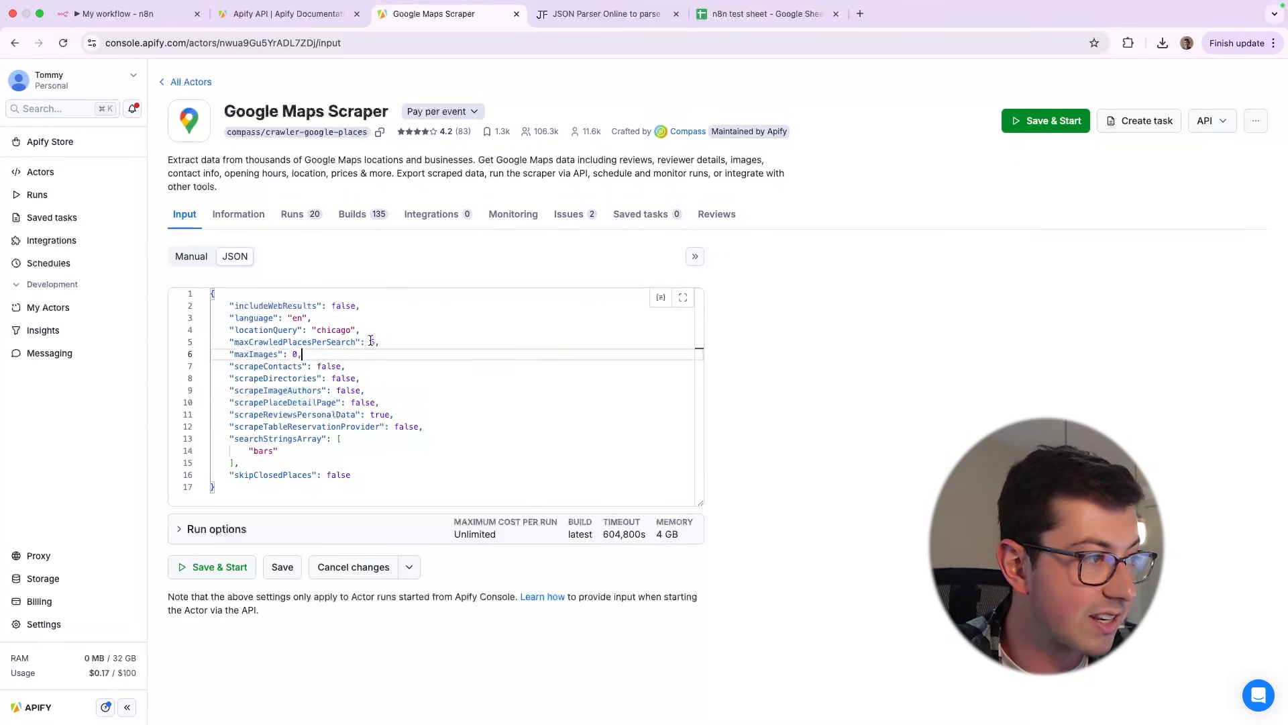
pyautogui.doubleClick(373, 343)
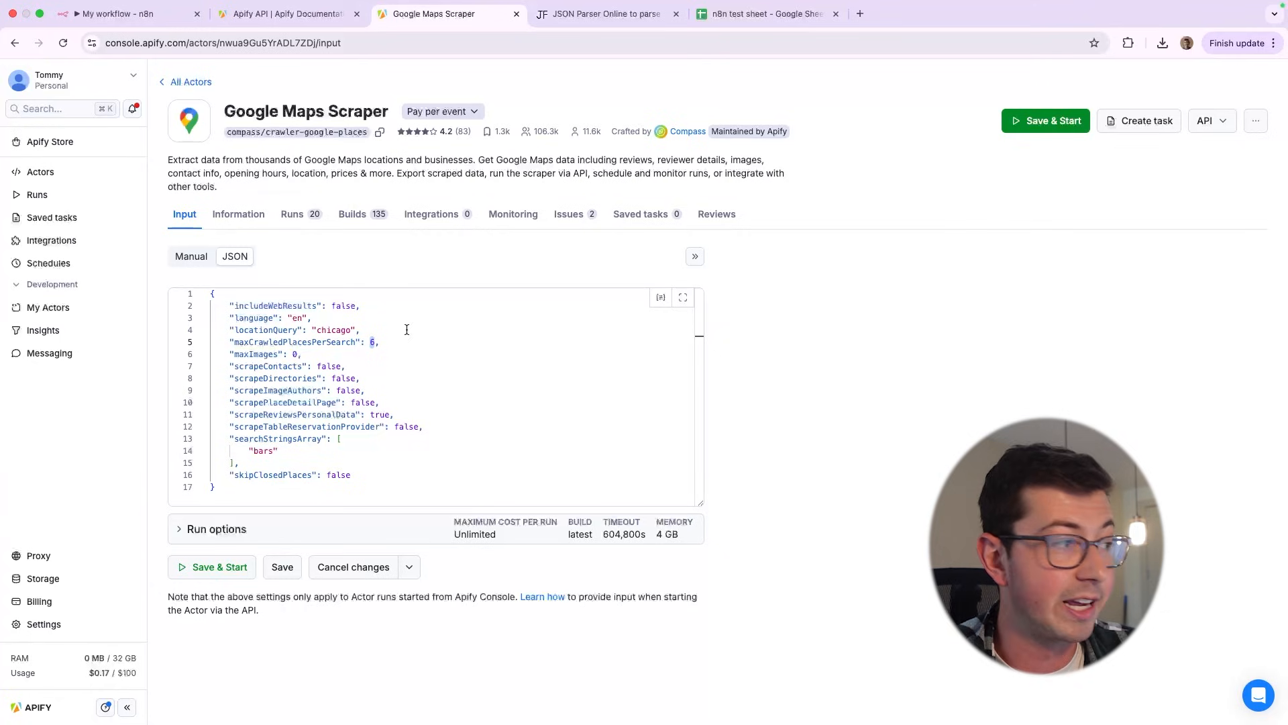
# Put the maxCrawledPlacesPerSearch value in double quotes as a string, and remove the quotes again
pyautogui.click(365, 342)
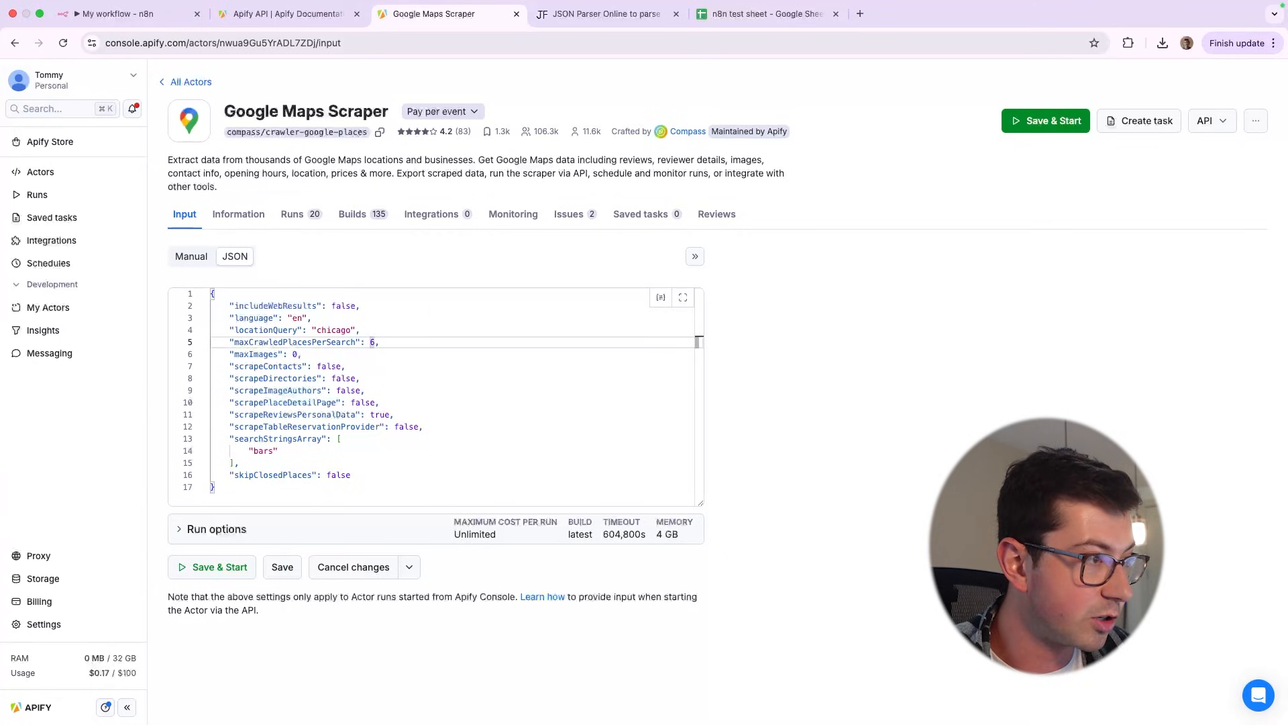
pyautogui.write('"')
pyautogui.press('Right')
pyautogui.write('"')
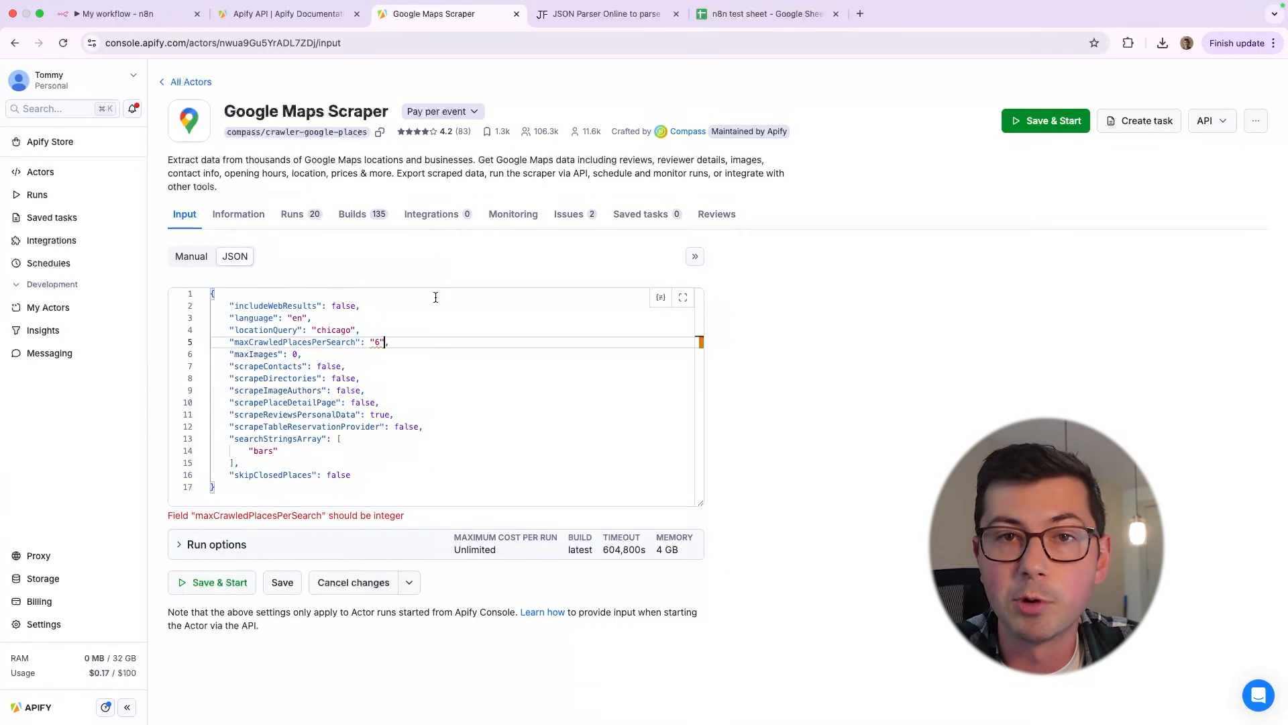
pyautogui.press('BackSpace')
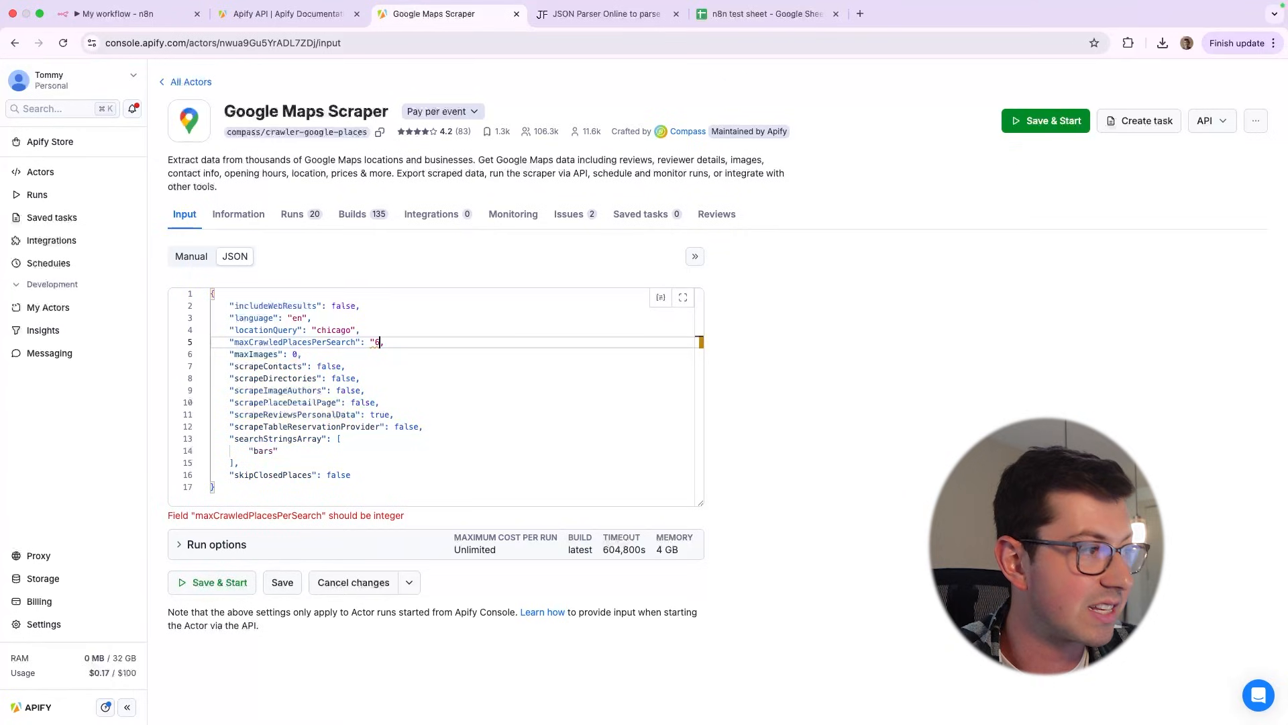
pyautogui.press('Left')
pyautogui.press('BackSpace')
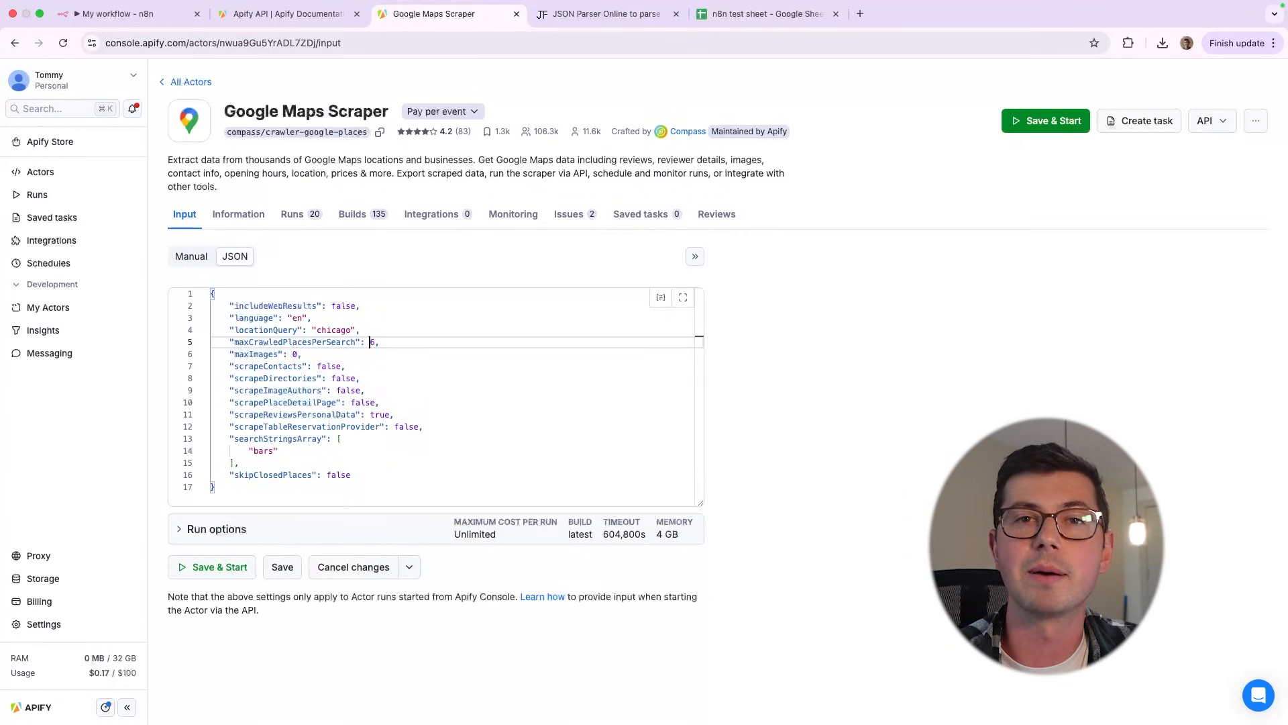
# Try putting the scrapeContacts value in double quotes
pyautogui.doubleClick(329, 366)
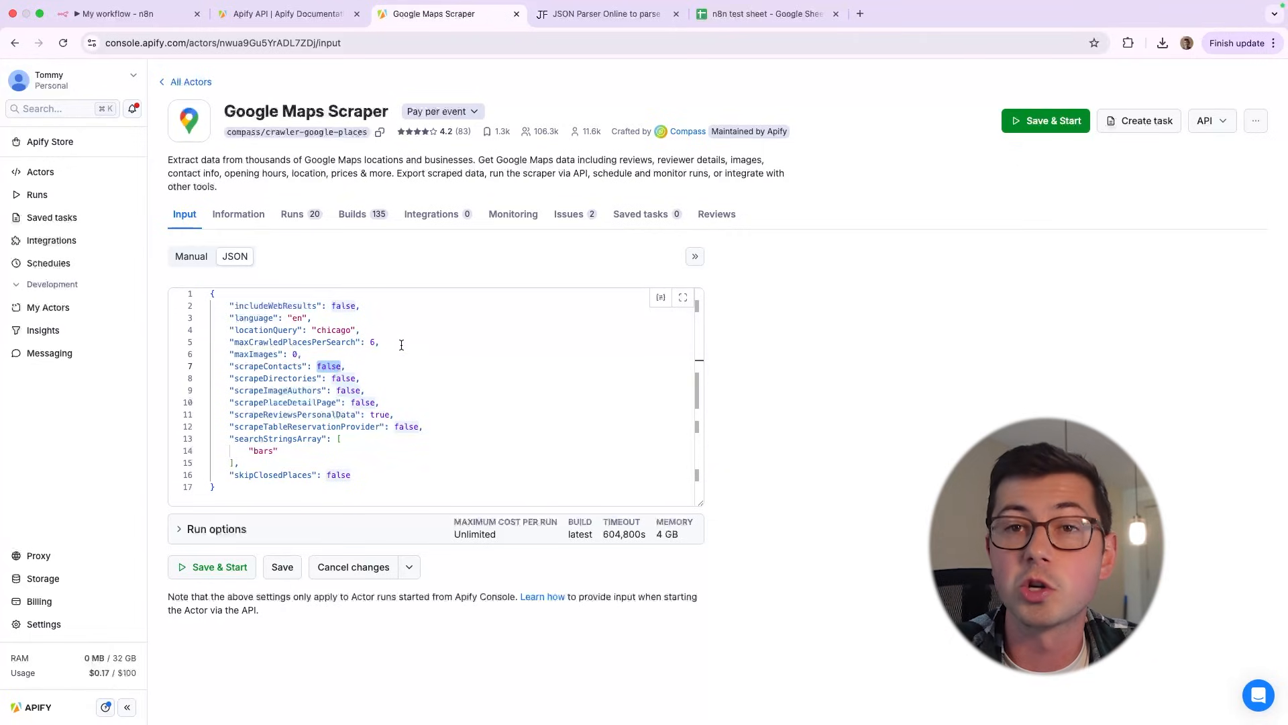
pyautogui.write('"')
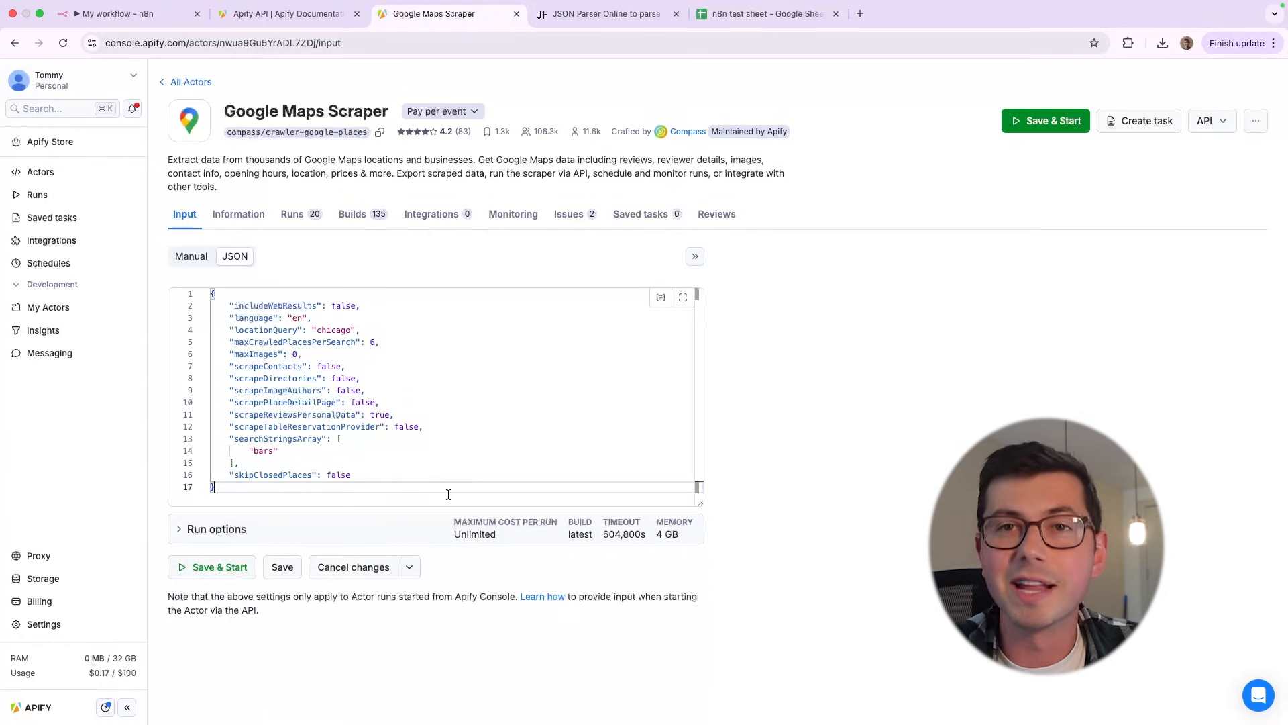
# Return to the manual input form and replace the search term with parks
pyautogui.click(183, 261)
pyautogui.scroll(-5, 239, 350)
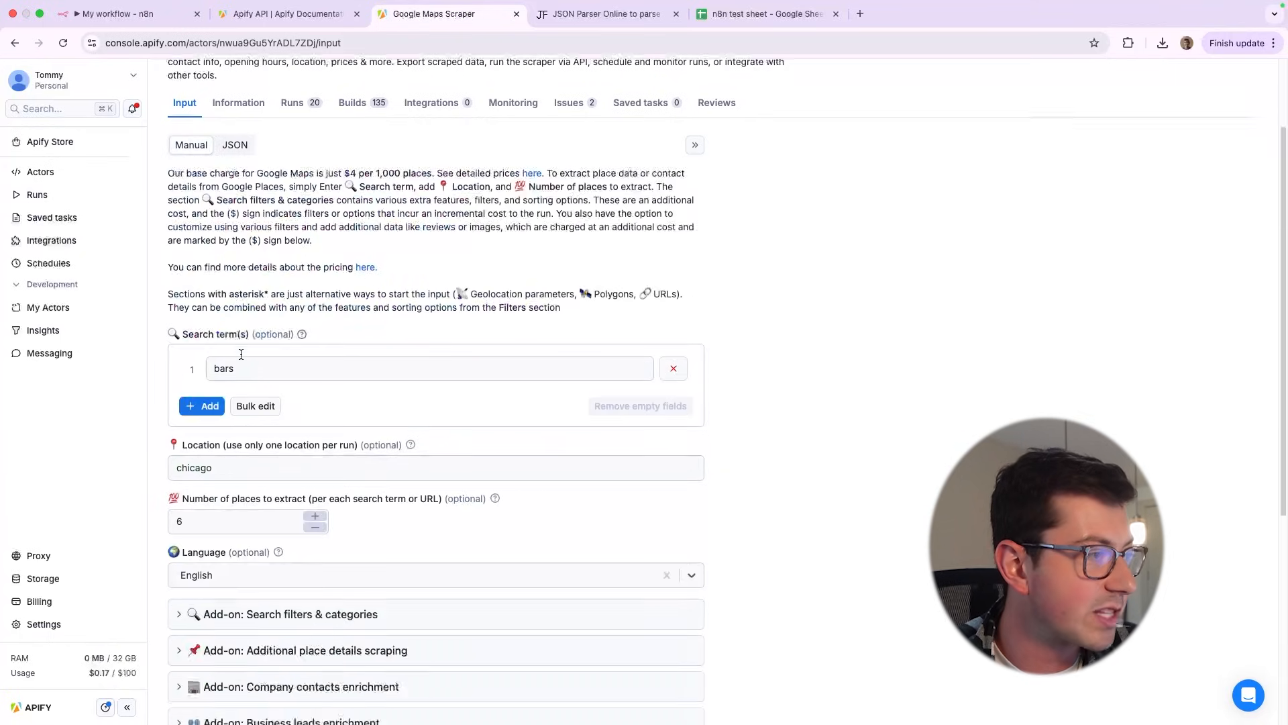
pyautogui.doubleClick(270, 187)
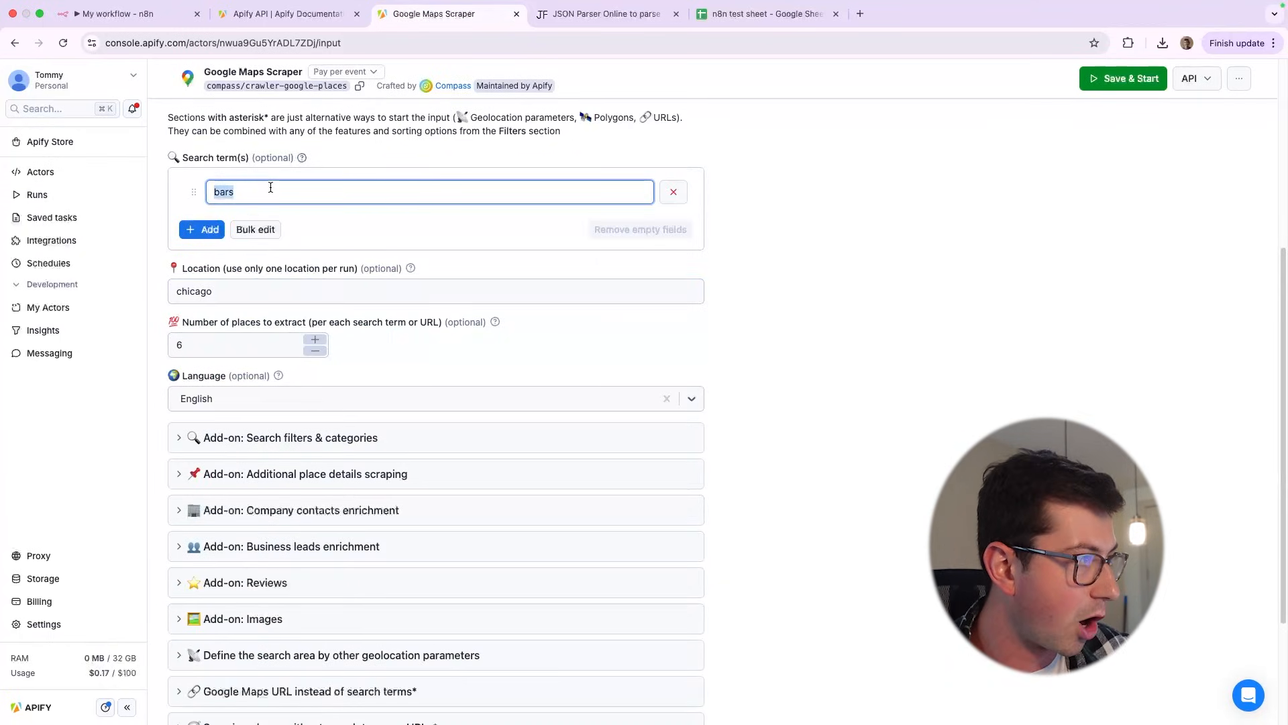
pyautogui.press('BackSpace')
pyautogui.write('parks')
pyautogui.scroll(5, 345, 196)
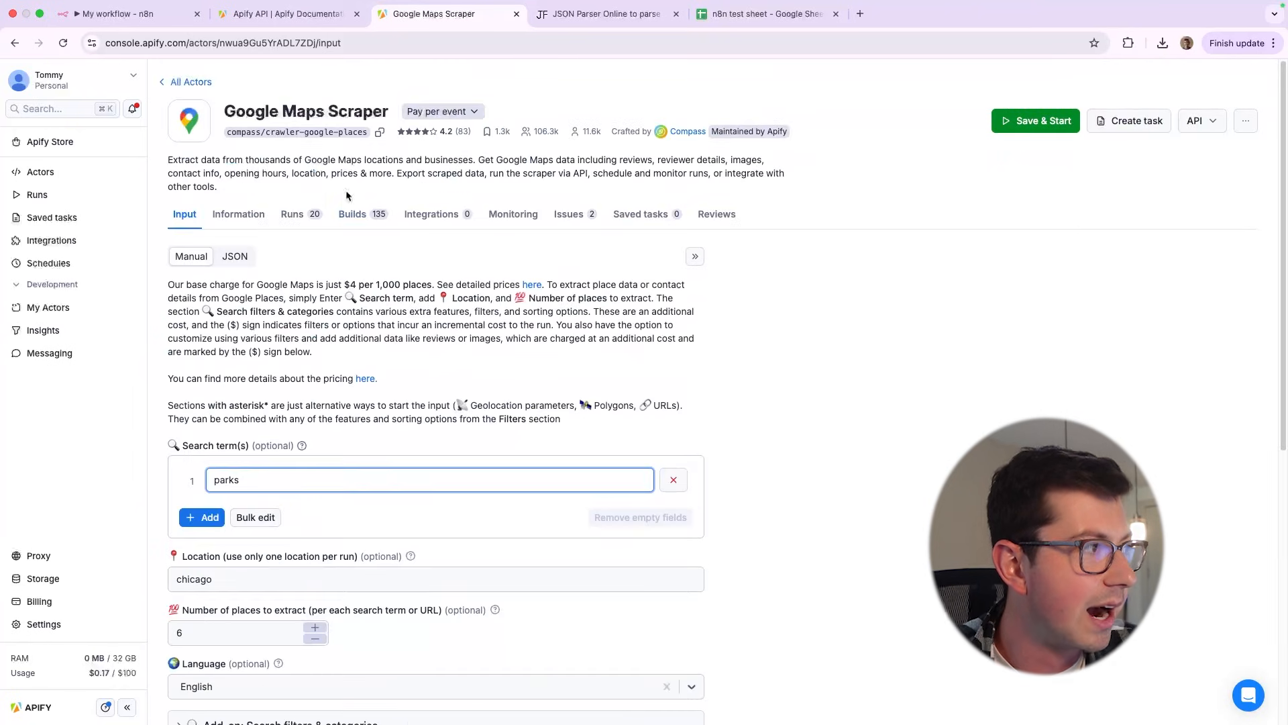
# Show the input as JSON and examine the searchStringsArray entry
pyautogui.click(234, 256)
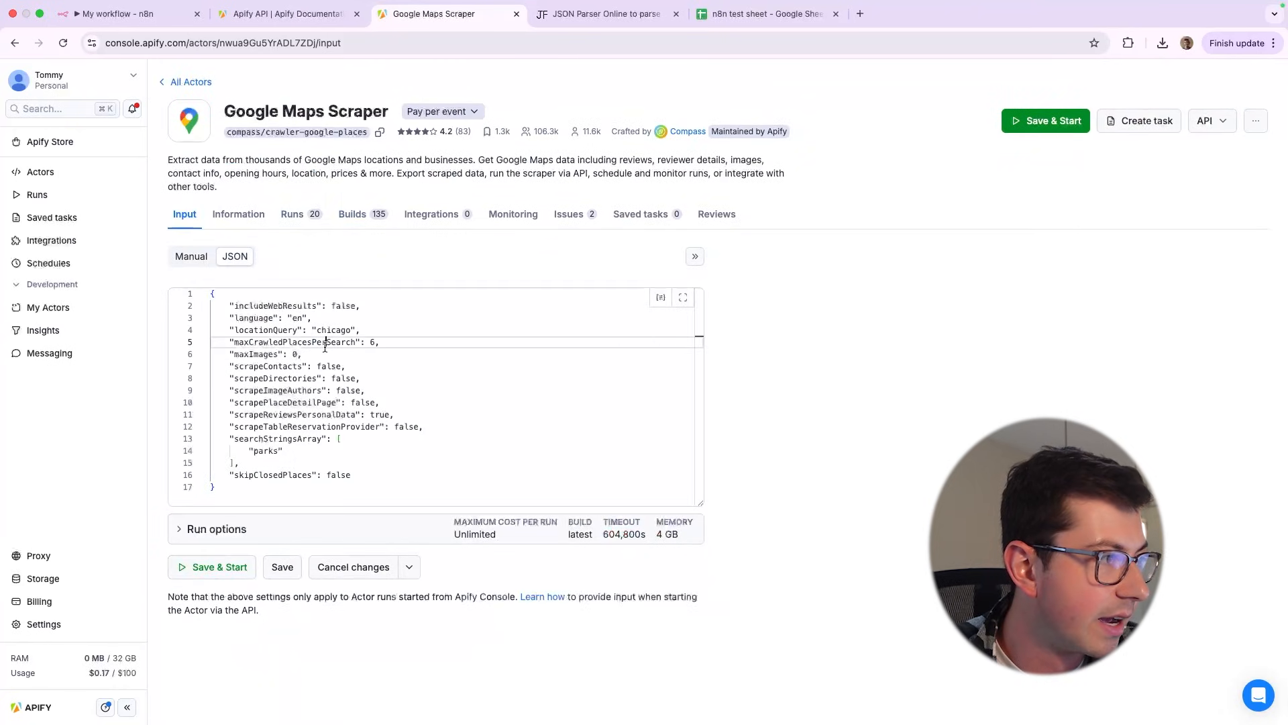
pyautogui.moveTo(230, 440); pyautogui.dragTo(269, 475)
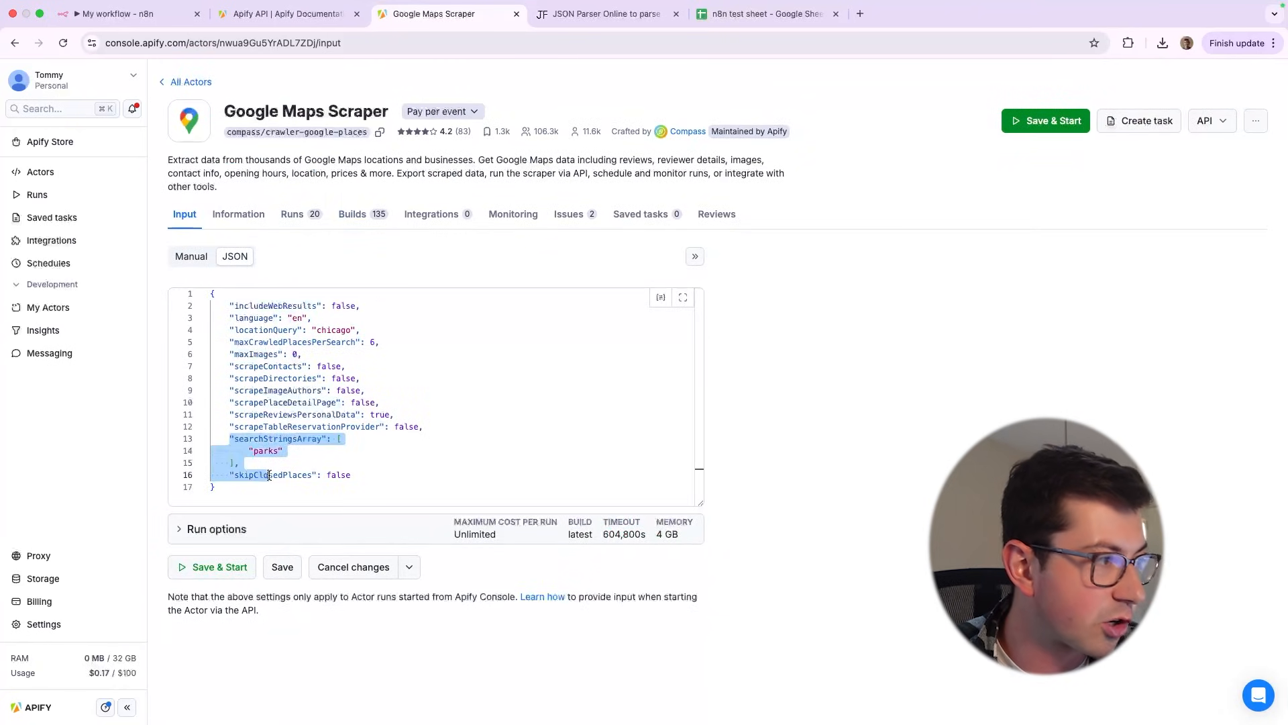
pyautogui.click(275, 453)
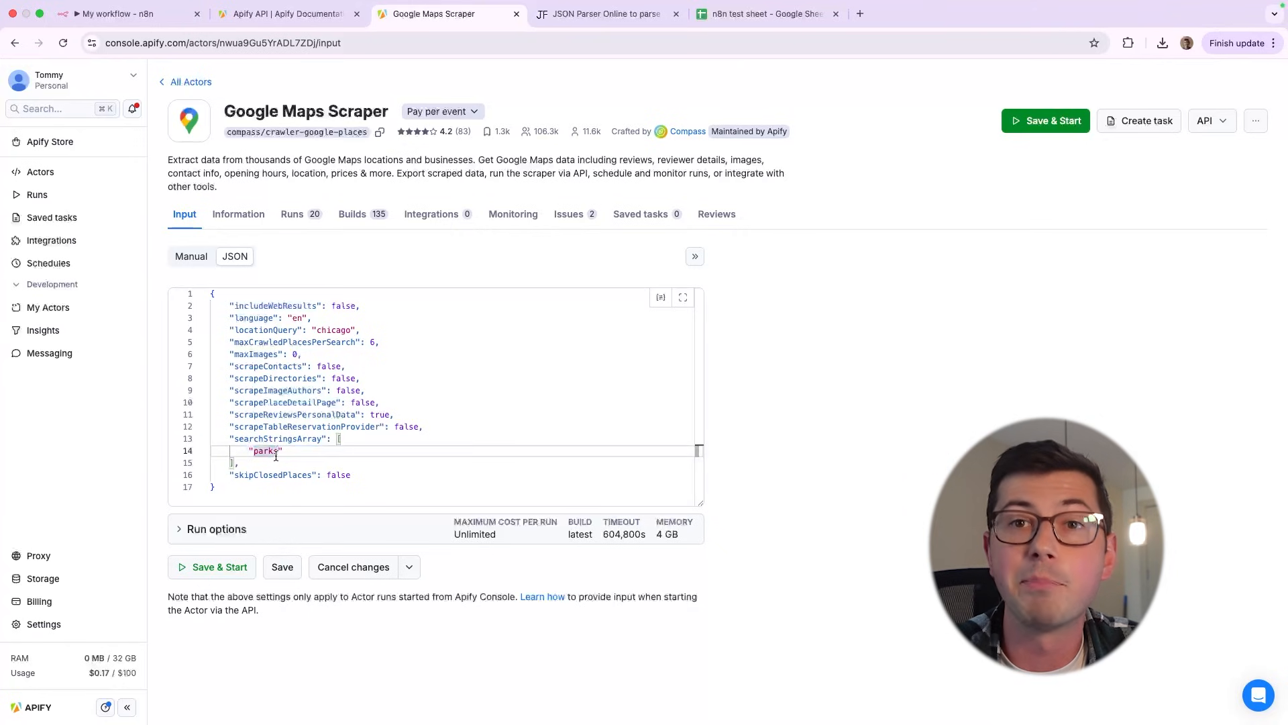
# Add bars as a second search term in the manual input form
pyautogui.click(192, 265)
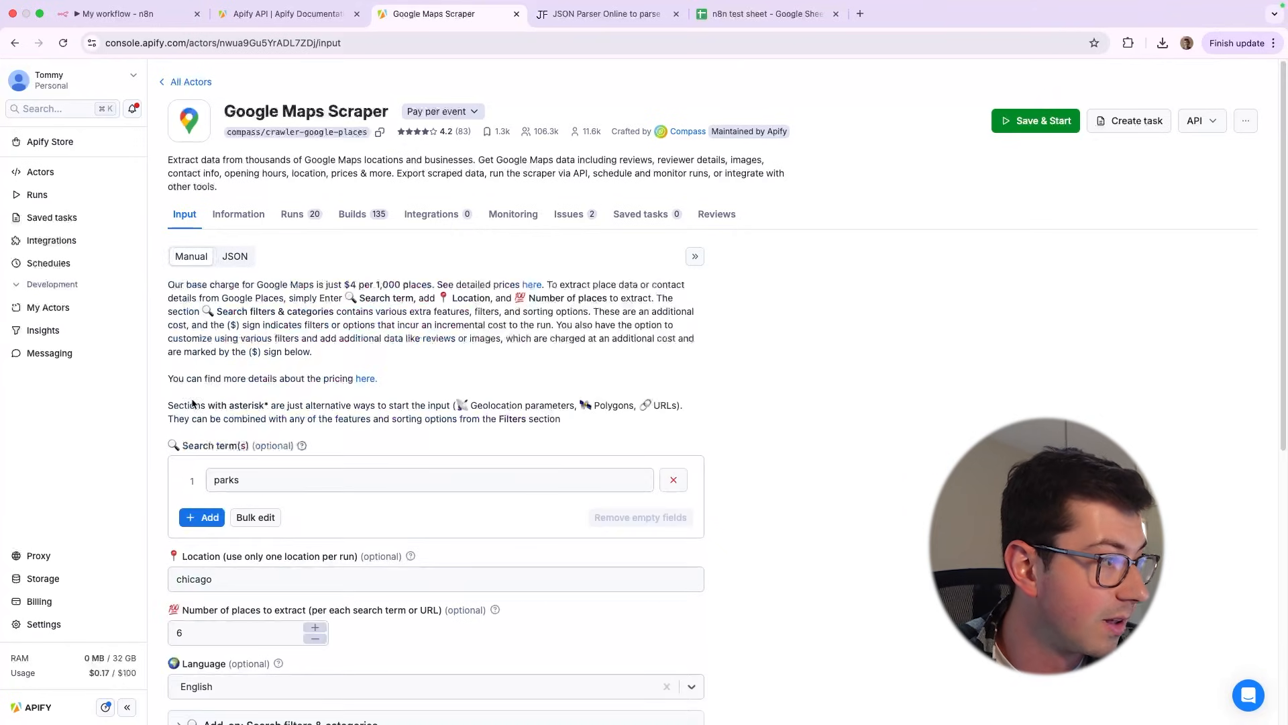
pyautogui.click(218, 515)
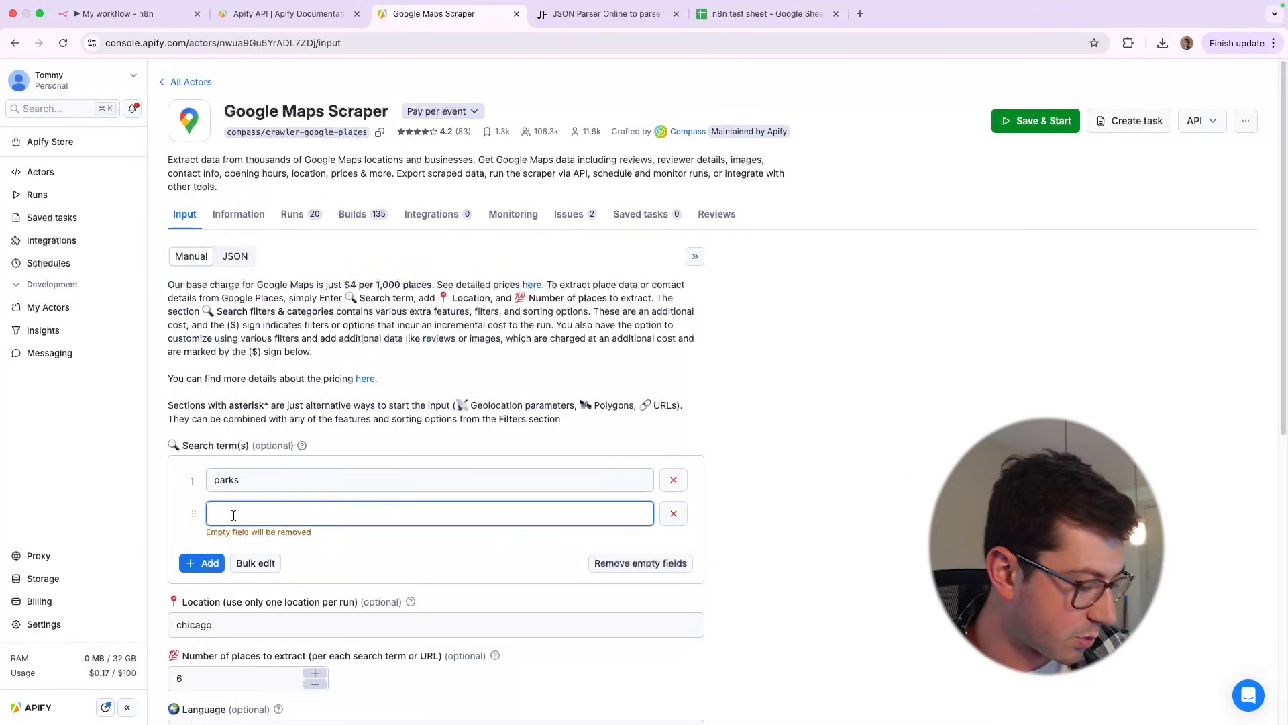
pyautogui.write('bars')
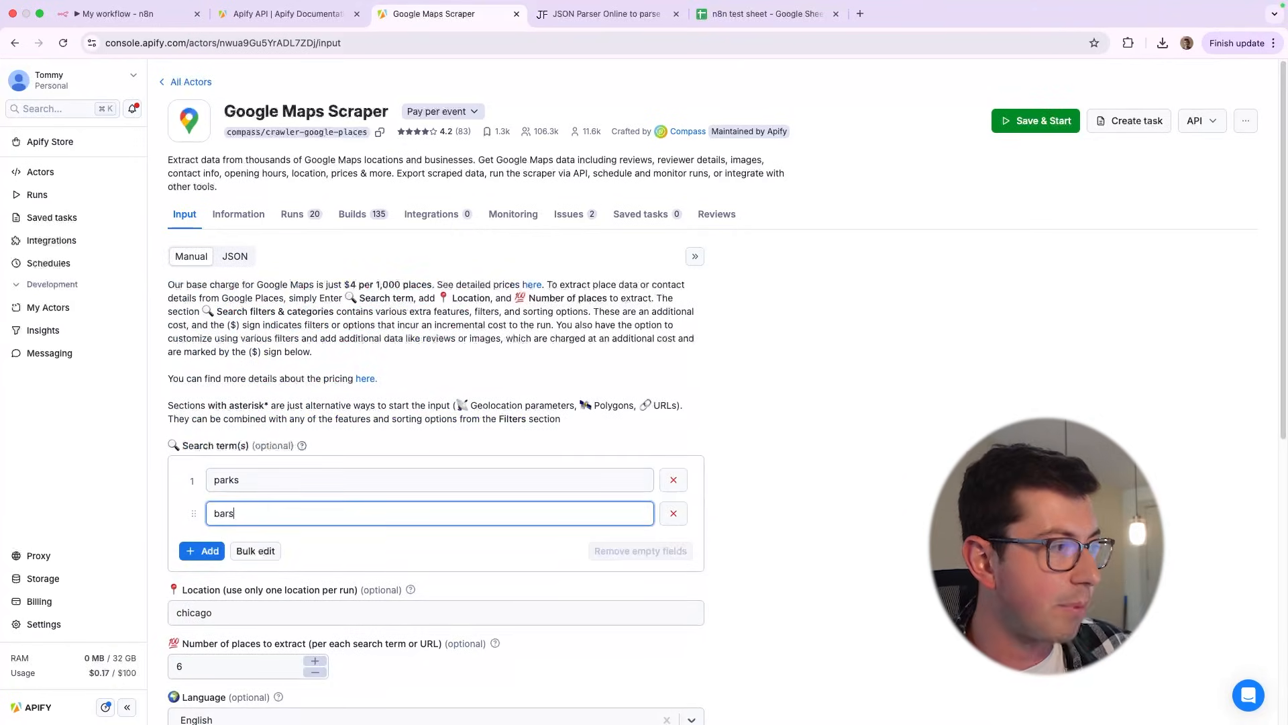
# Show the input as JSON and examine the searchStringsArray brackets and the comma-separated strings inside them
pyautogui.click(230, 259)
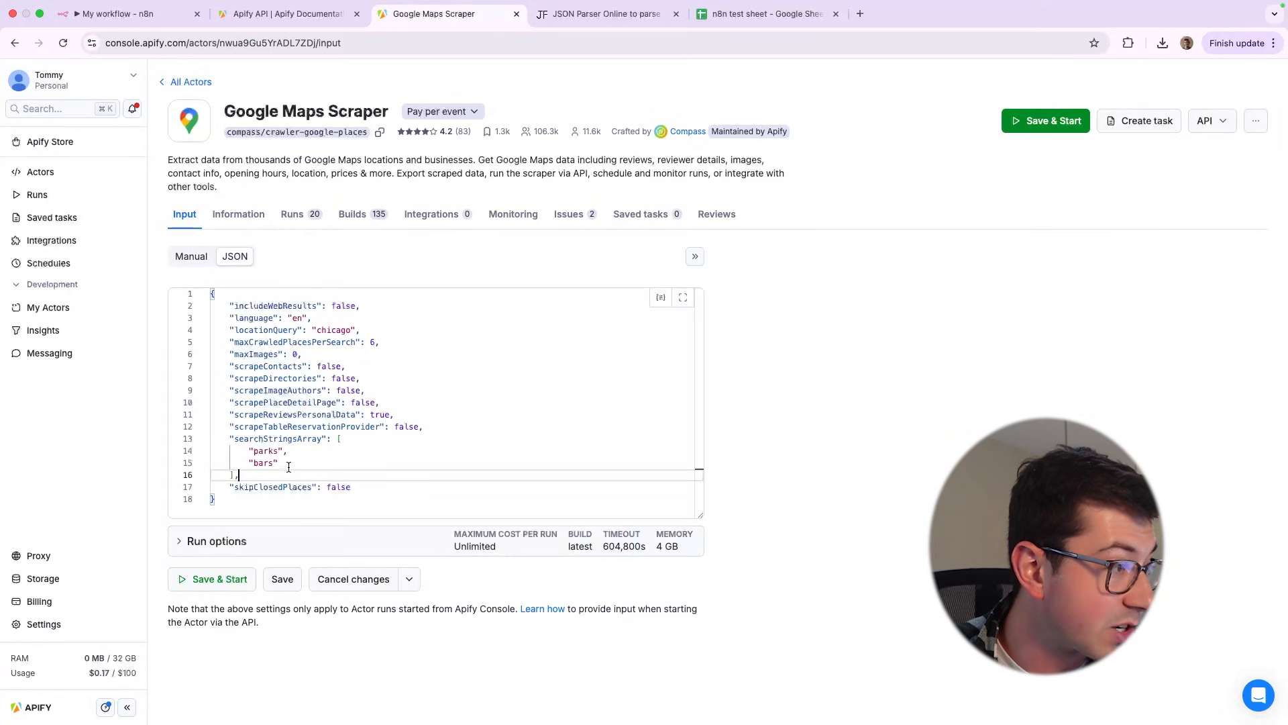
pyautogui.moveTo(277, 463); pyautogui.dragTo(253, 463)
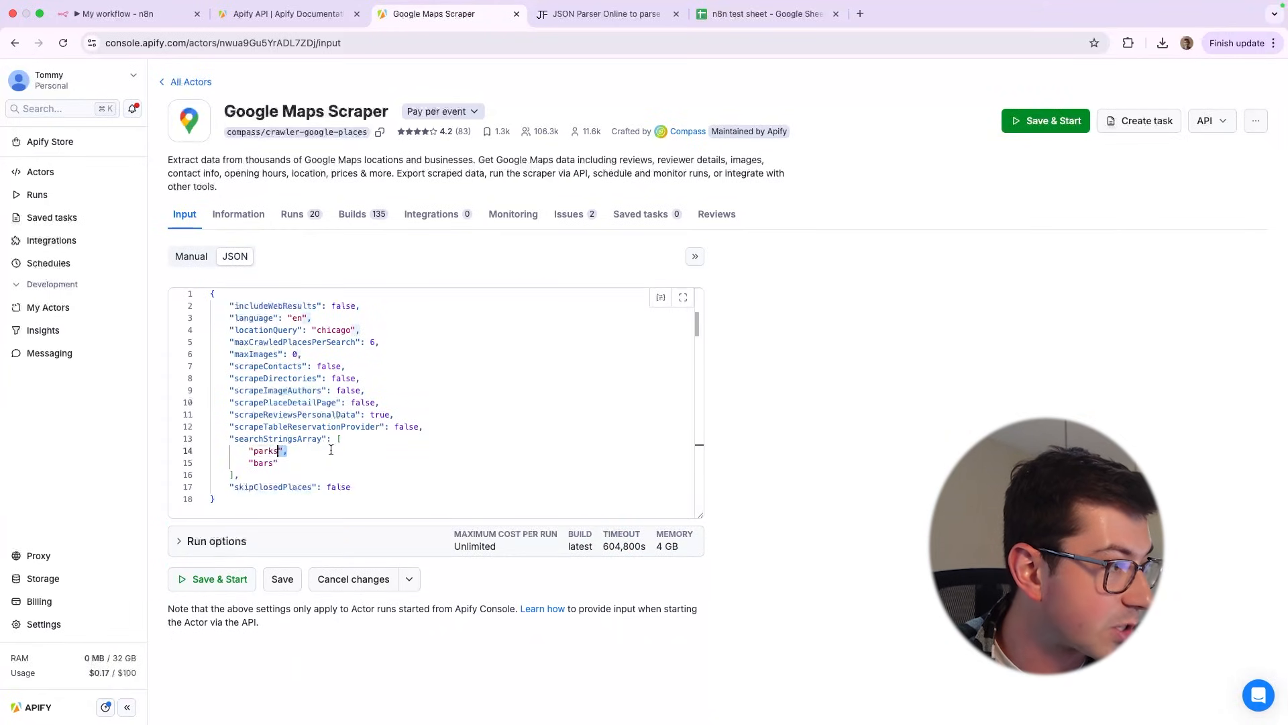
pyautogui.moveTo(338, 439); pyautogui.dragTo(342, 480)
pyautogui.click(311, 473)
pyautogui.moveTo(282, 451); pyautogui.dragTo(255, 463)
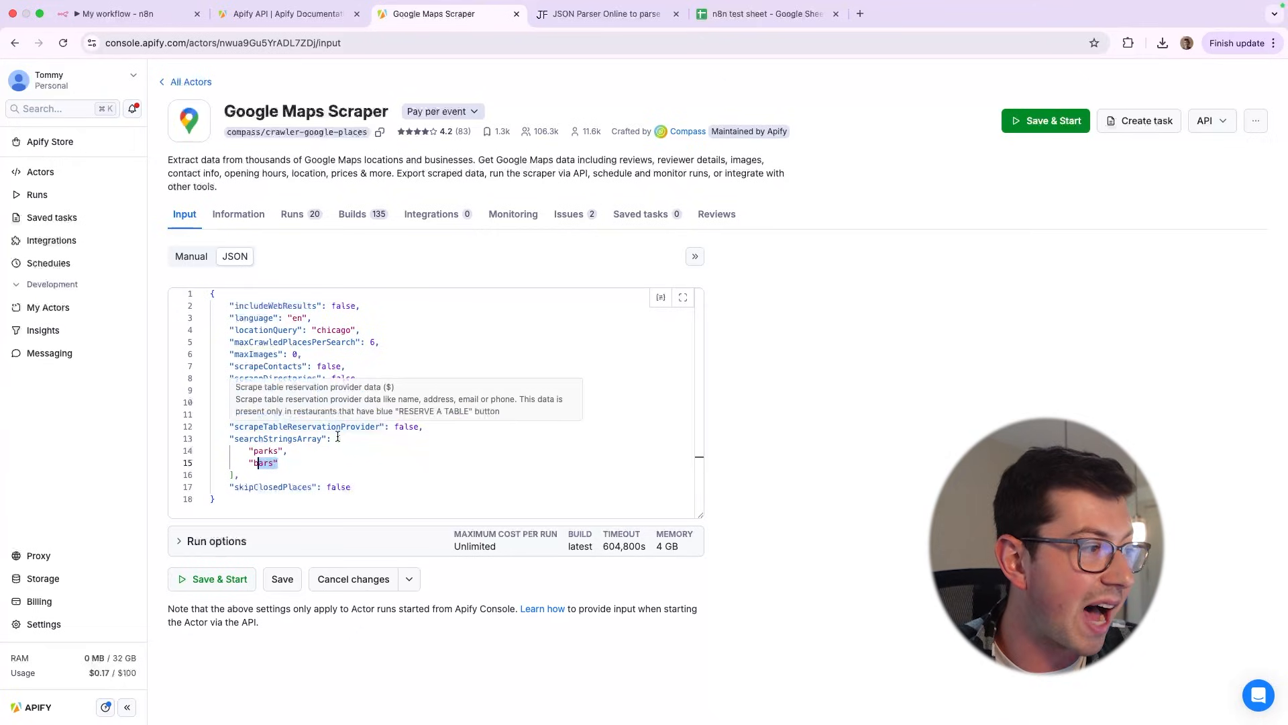
pyautogui.moveTo(338, 438); pyautogui.dragTo(332, 474)
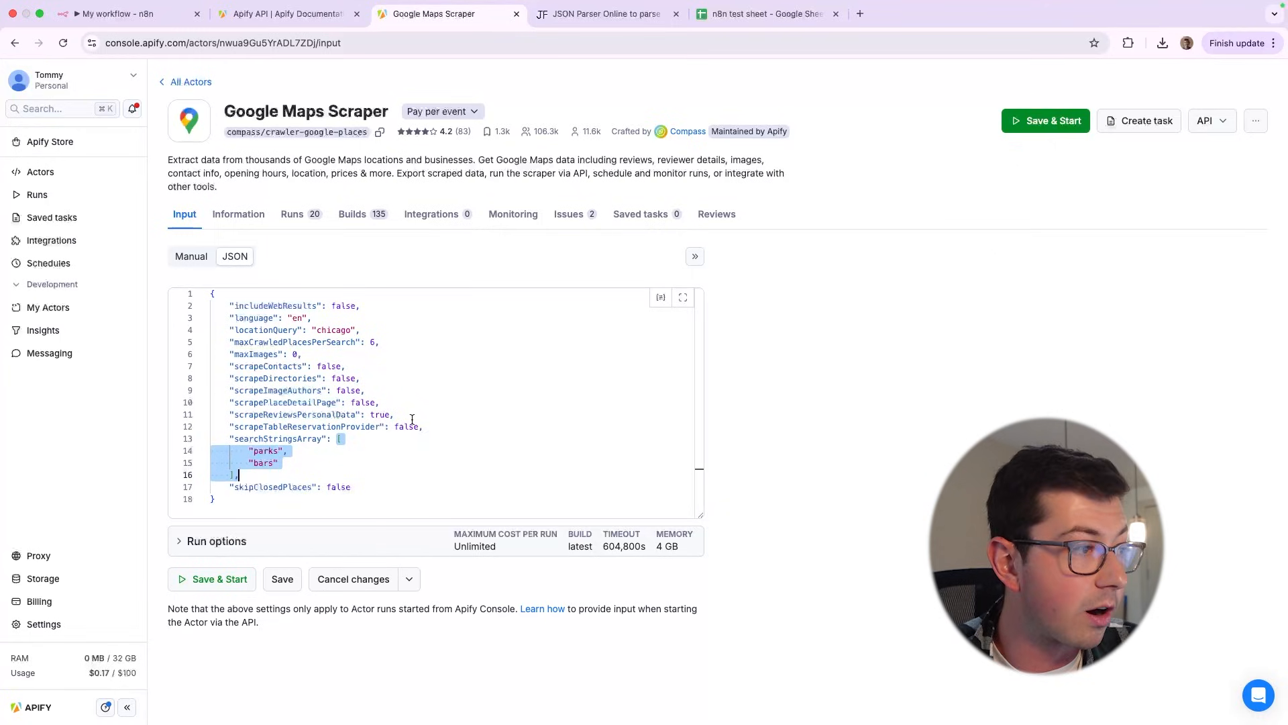
# Try replacing the scrapeReviewsPersonalData value with a nested object holding some_key: false
pyautogui.doubleClick(377, 414)
pyautogui.write('{')
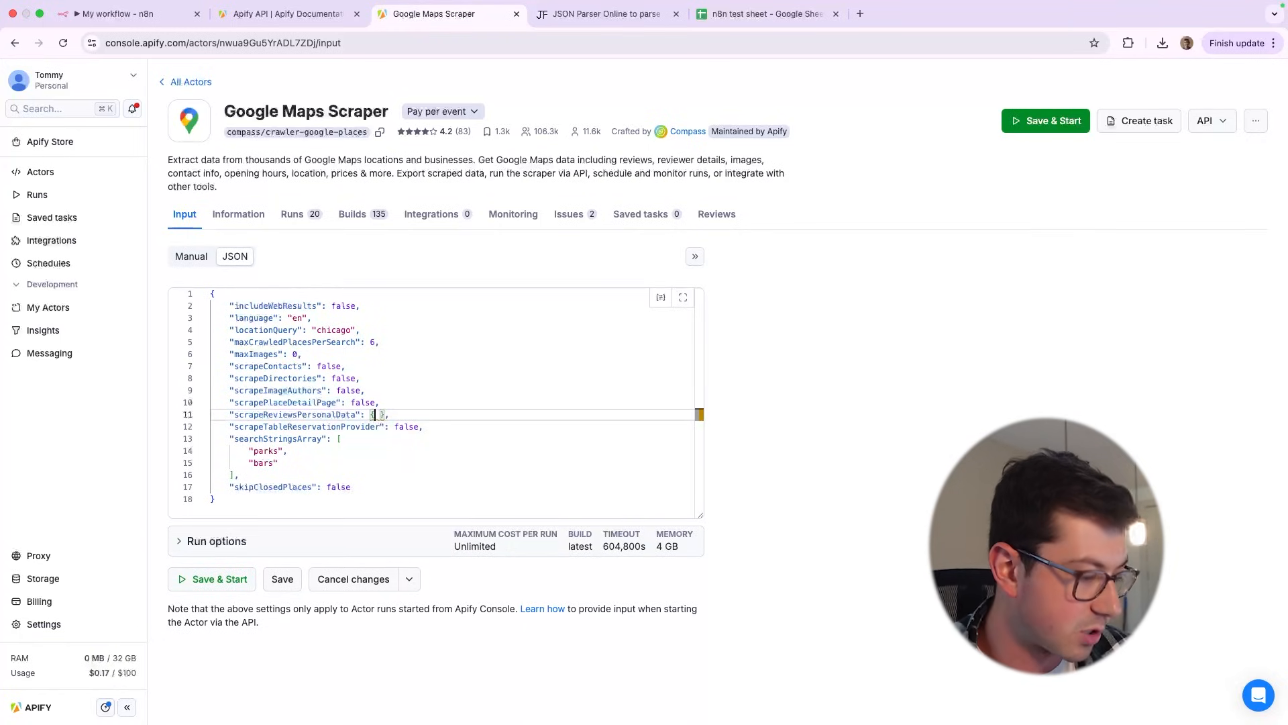
pyautogui.write(' some_key: ')
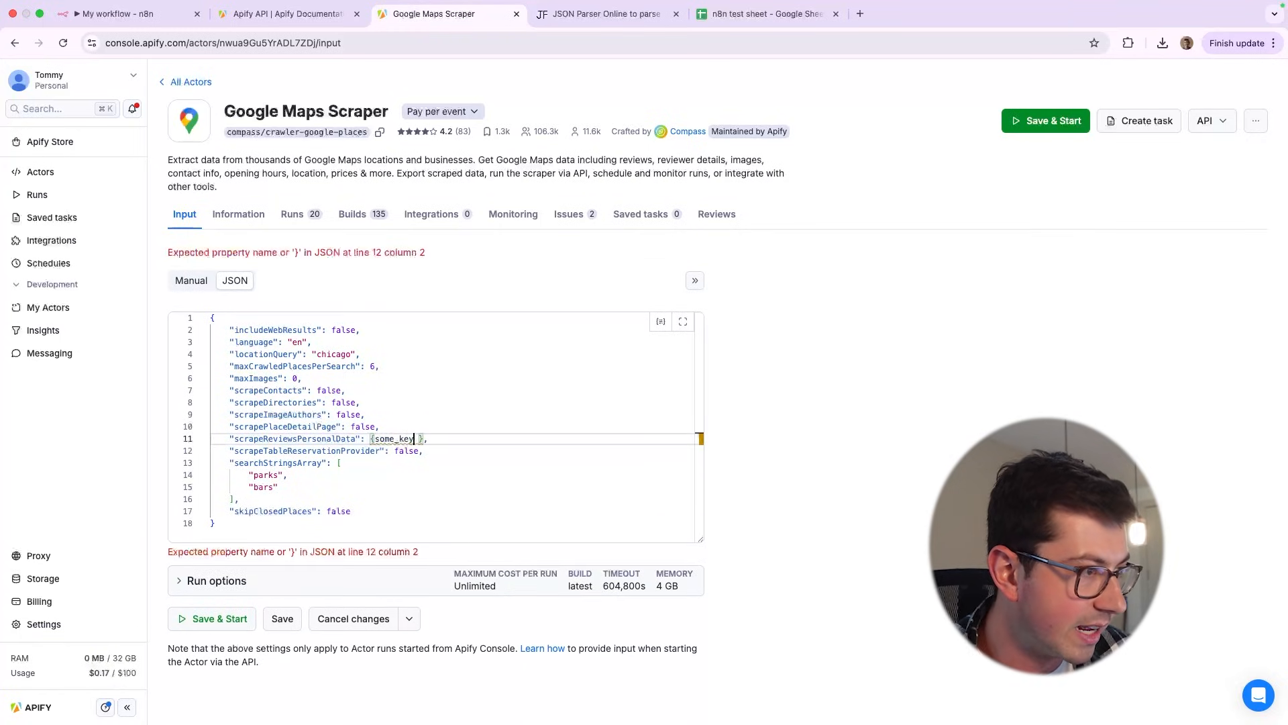
pyautogui.write('false')
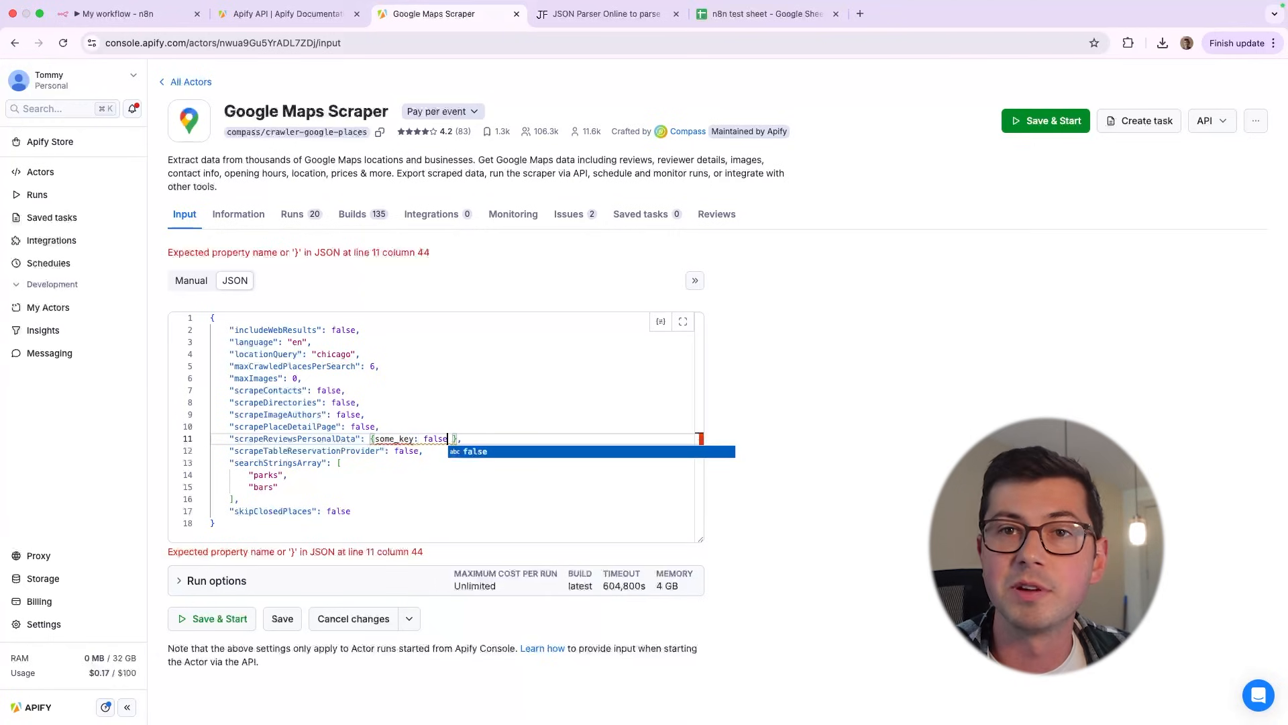
# Change the second search term to office in the manual form and show the input as JSON
pyautogui.click(191, 281)
pyautogui.doubleClick(263, 512)
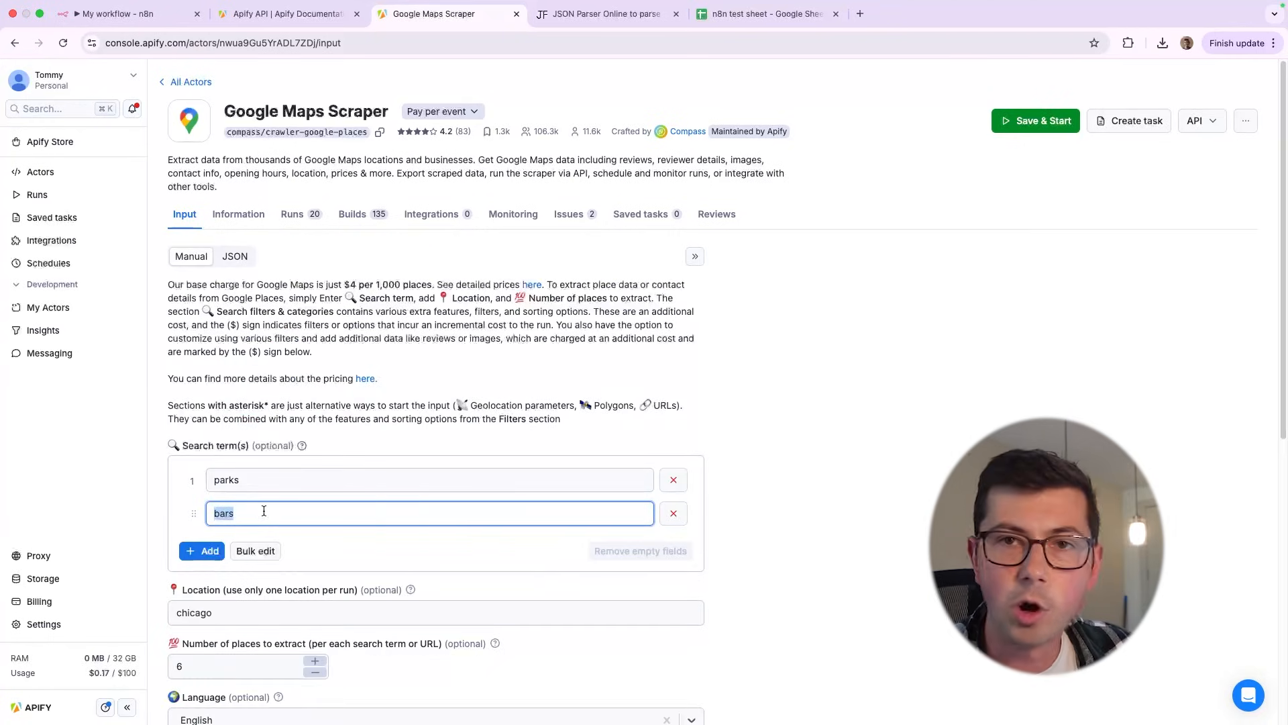
pyautogui.write('office')
pyautogui.click(235, 256)
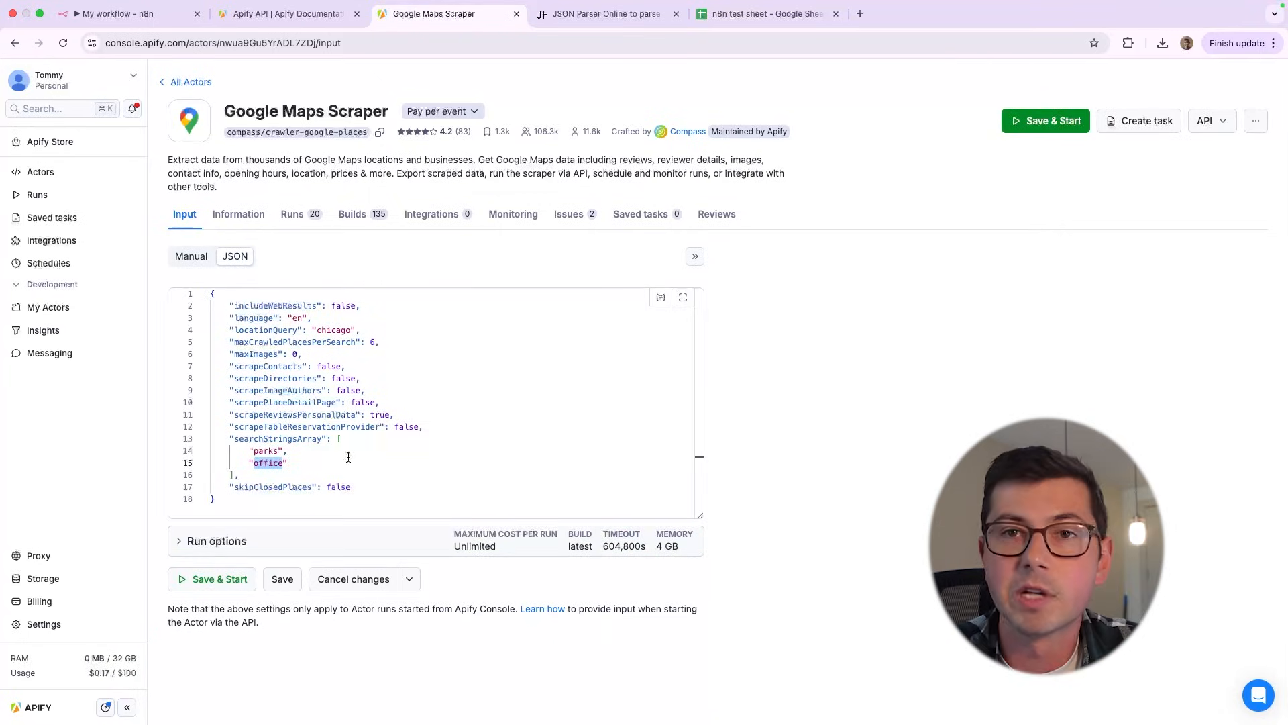
pyautogui.click(295, 473)
# Replace the first searchStringsArray string with bars in the JSON and check the first search term in the manual form
pyautogui.doubleClick(263, 452)
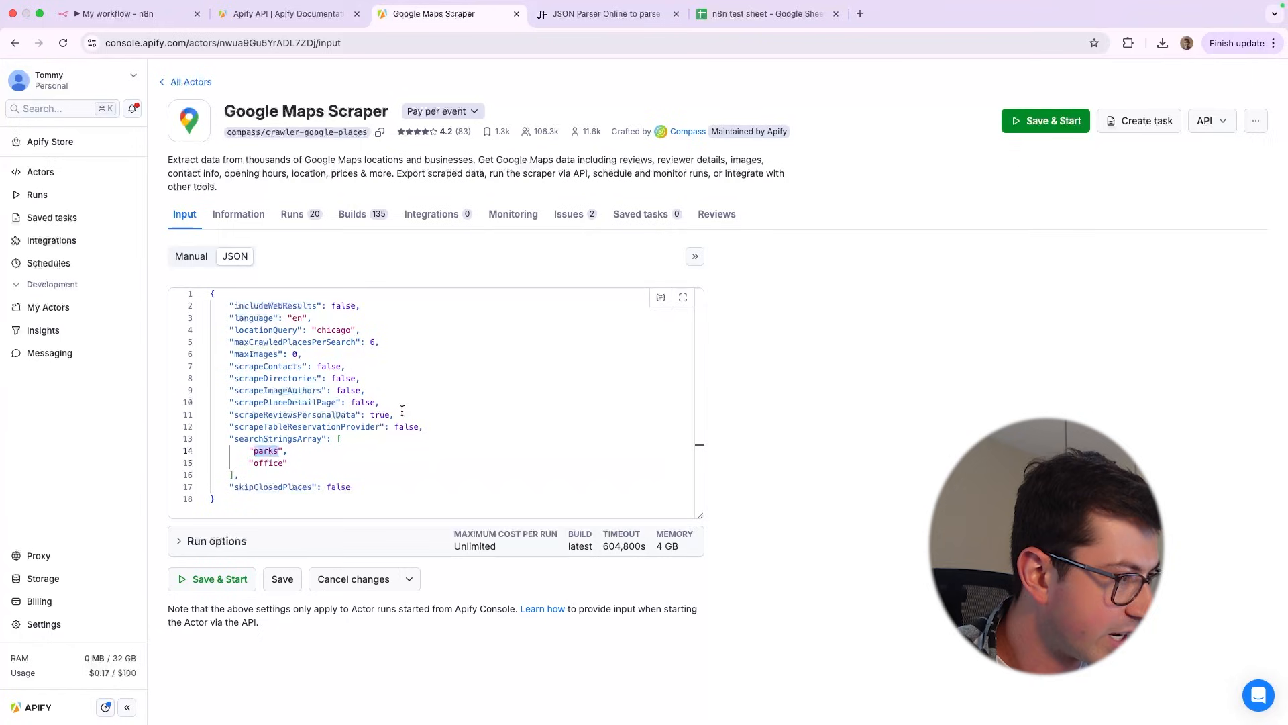
pyautogui.press('Right')
pyautogui.hotkey('alt', 'shift', 'Left')
pyautogui.write('bars')
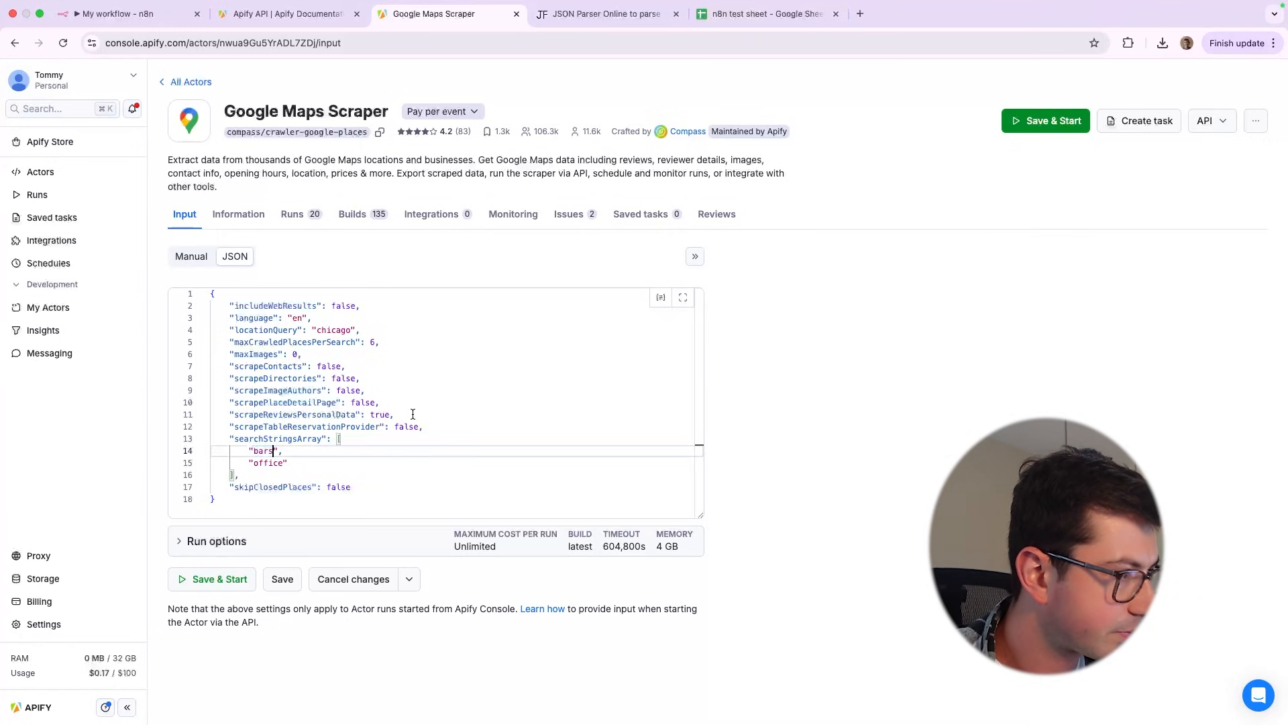
pyautogui.click(412, 414)
pyautogui.click(206, 259)
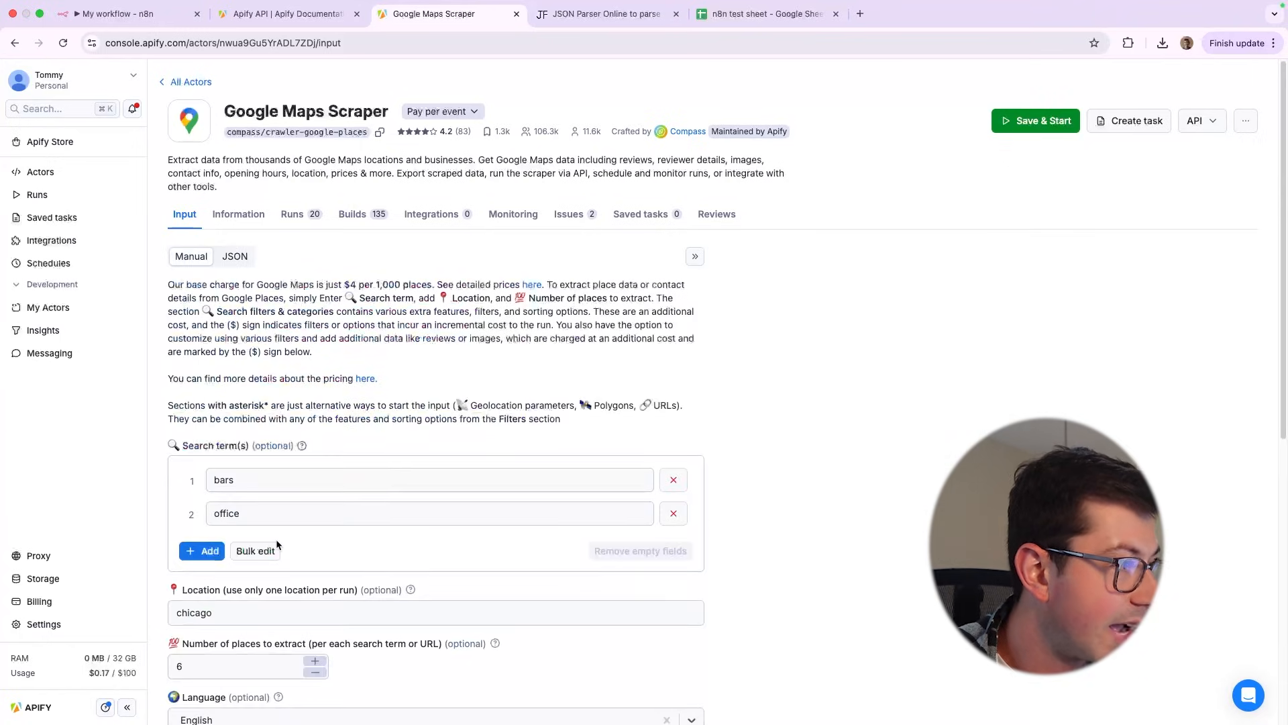
pyautogui.moveTo(253, 480); pyautogui.dragTo(205, 480)
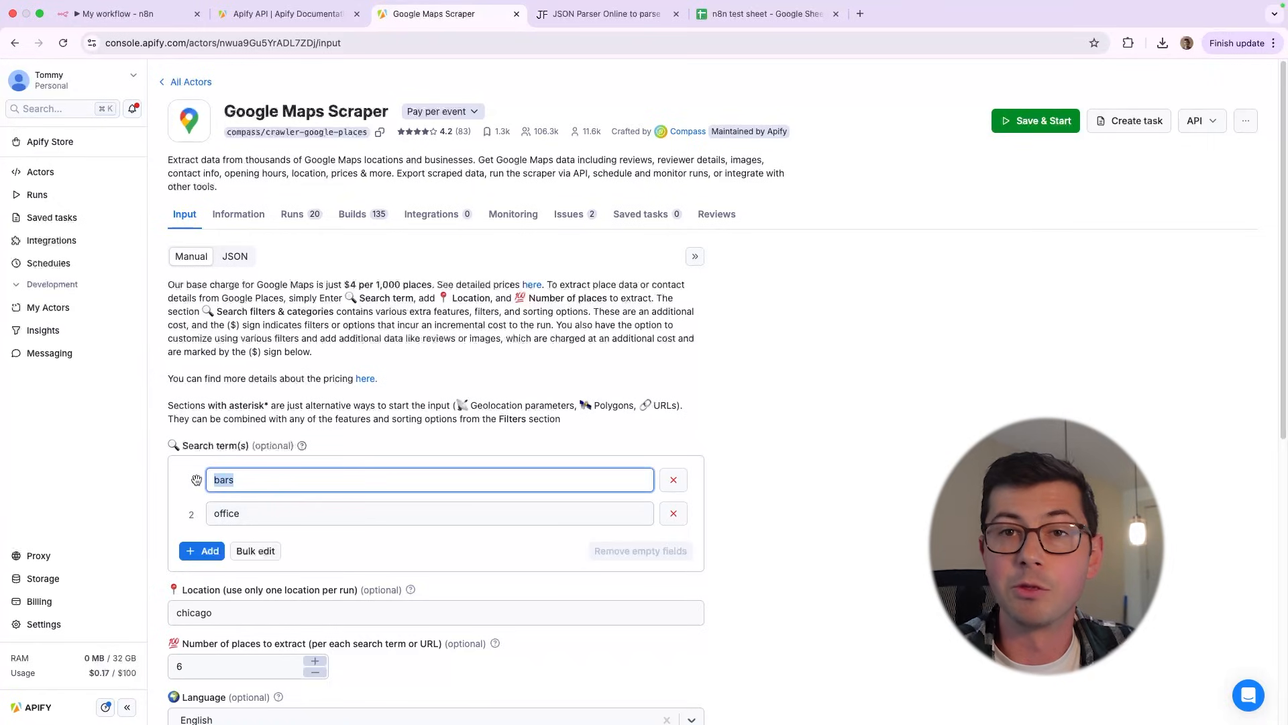
# Set the scraper's location to los angeles
pyautogui.scroll(-4, 235, 483)
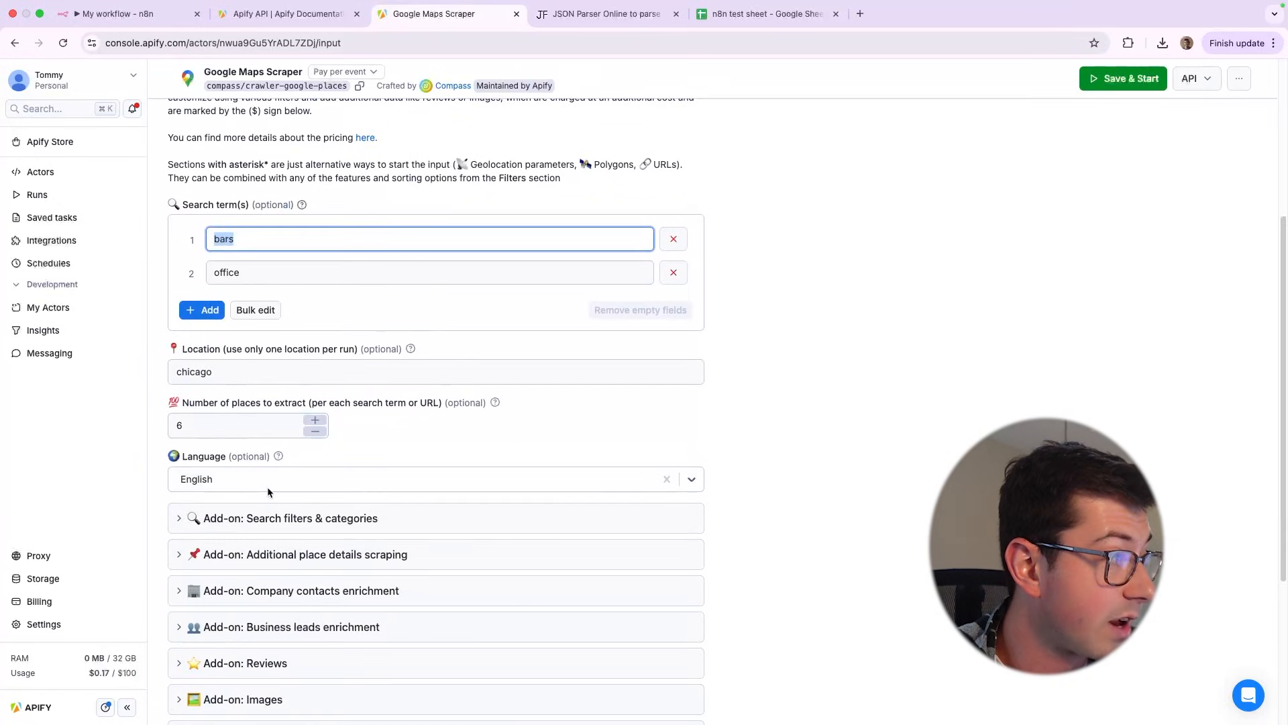
pyautogui.doubleClick(234, 376)
pyautogui.write('los angleese')
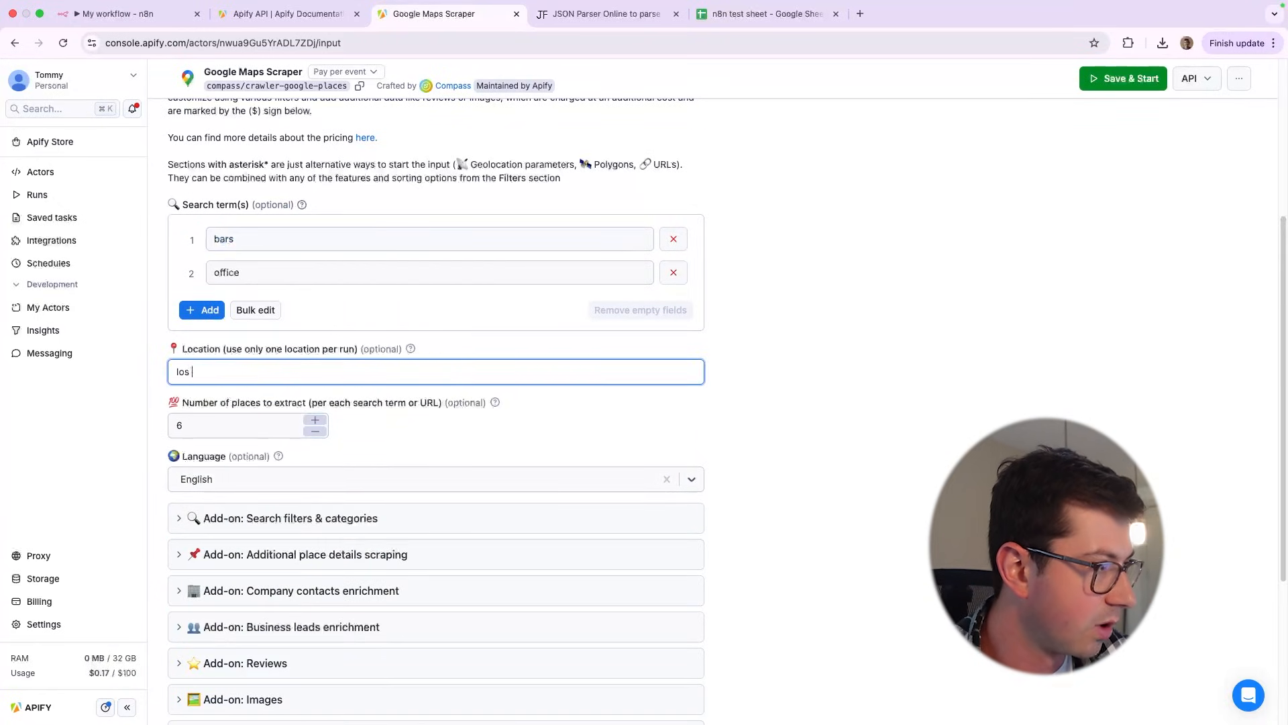
pyautogui.press('BackSpace')
pyautogui.press('BackSpace')
pyautogui.press('BackSpace')
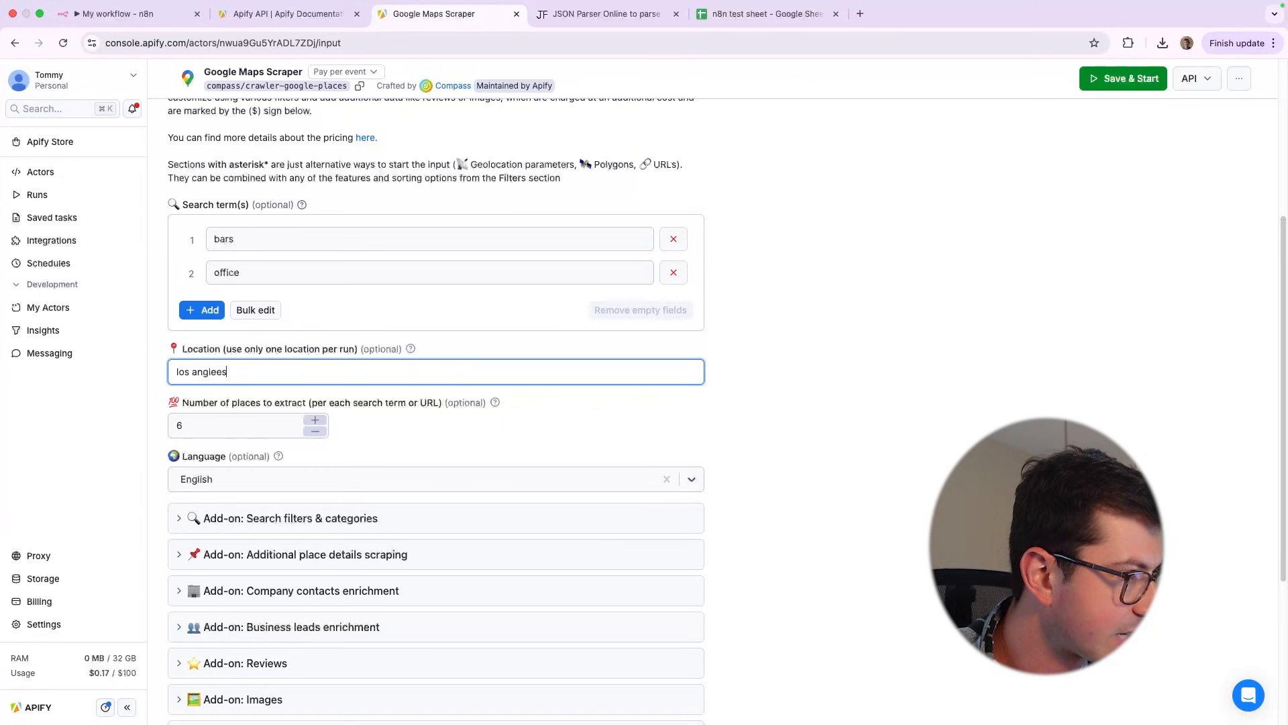
pyautogui.press('BackSpace')
pyautogui.write('l')
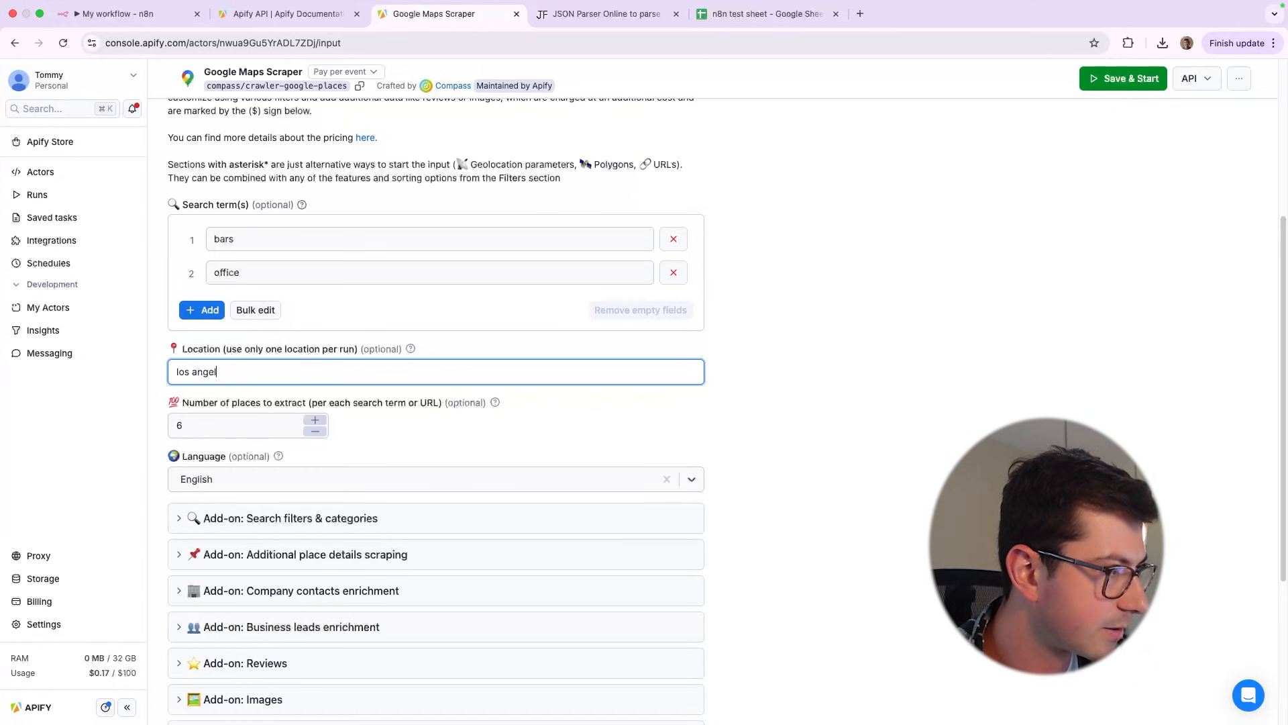
pyautogui.write('es')
# Show the input as JSON and examine the locationQuery entry
pyautogui.scroll(3, 293, 256)
pyautogui.click(235, 255)
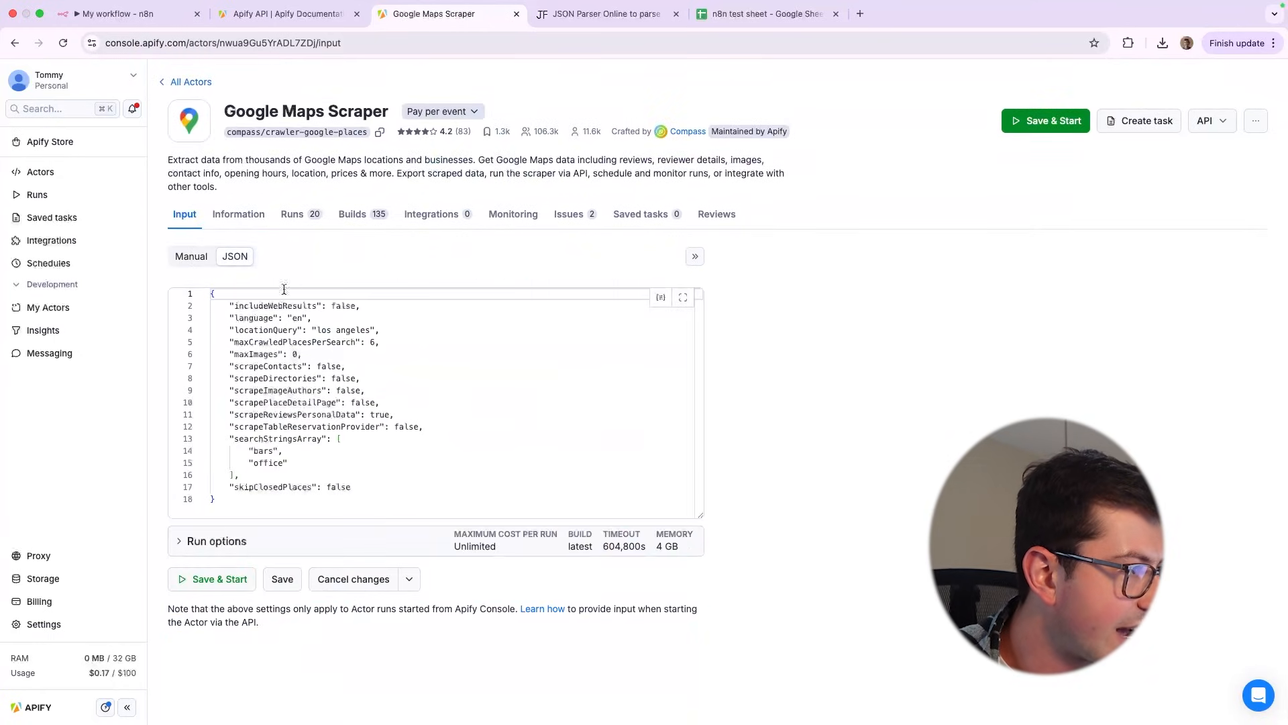
pyautogui.doubleClick(286, 331)
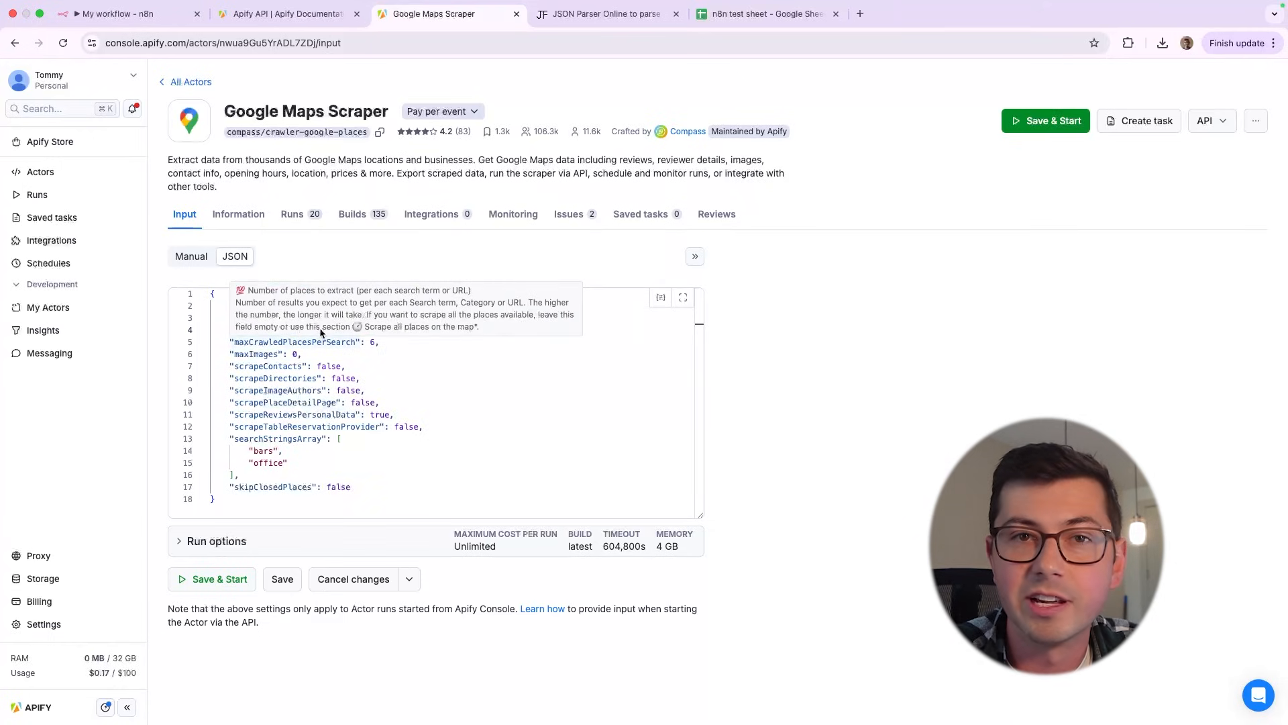
pyautogui.click(423, 377)
# Examine the full JSON input object, including its enclosing braces and the includeWebResults key
pyautogui.click(230, 308)
pyautogui.press('super+shift+Down')
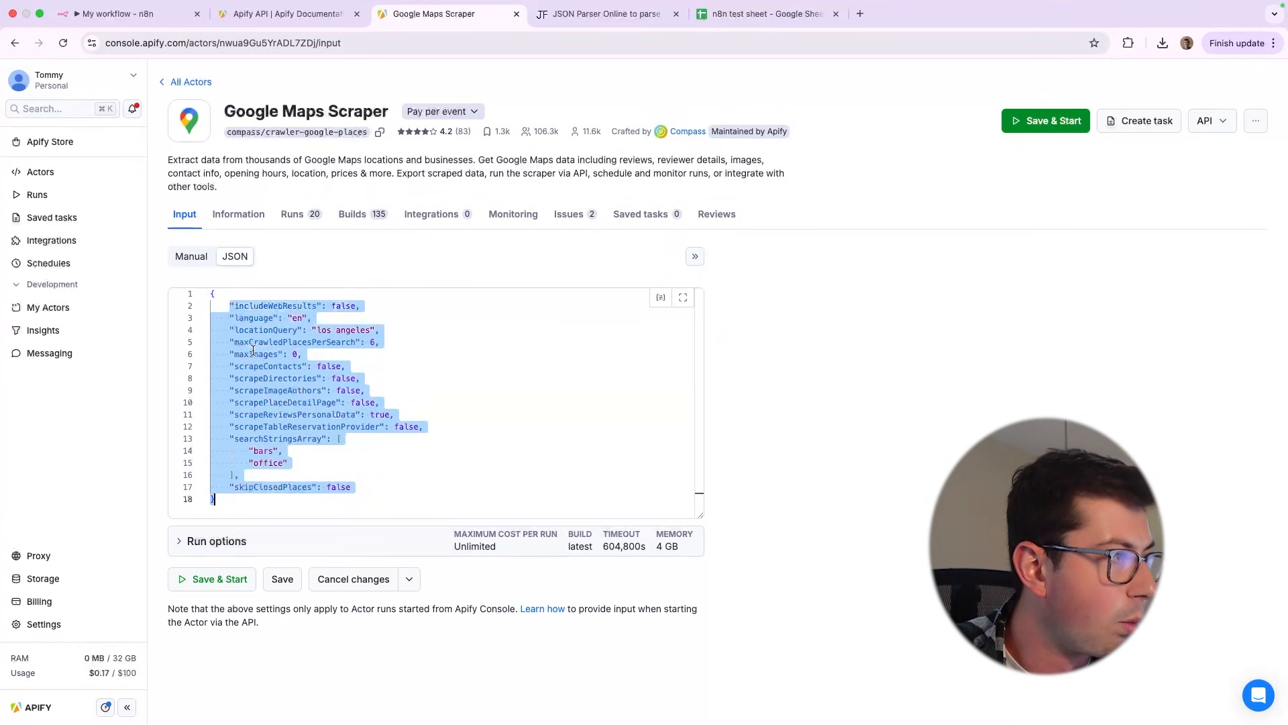
pyautogui.click(253, 352)
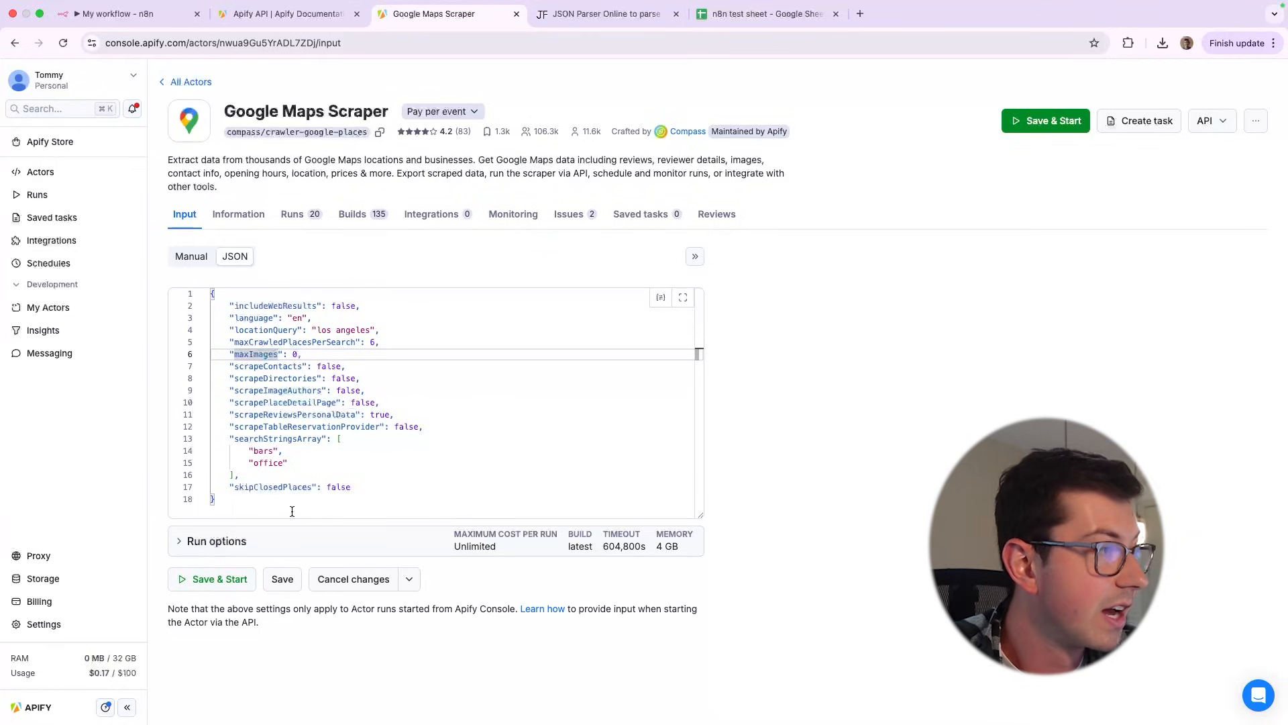
pyautogui.moveTo(287, 509); pyautogui.dragTo(176, 293)
pyautogui.doubleClick(272, 306)
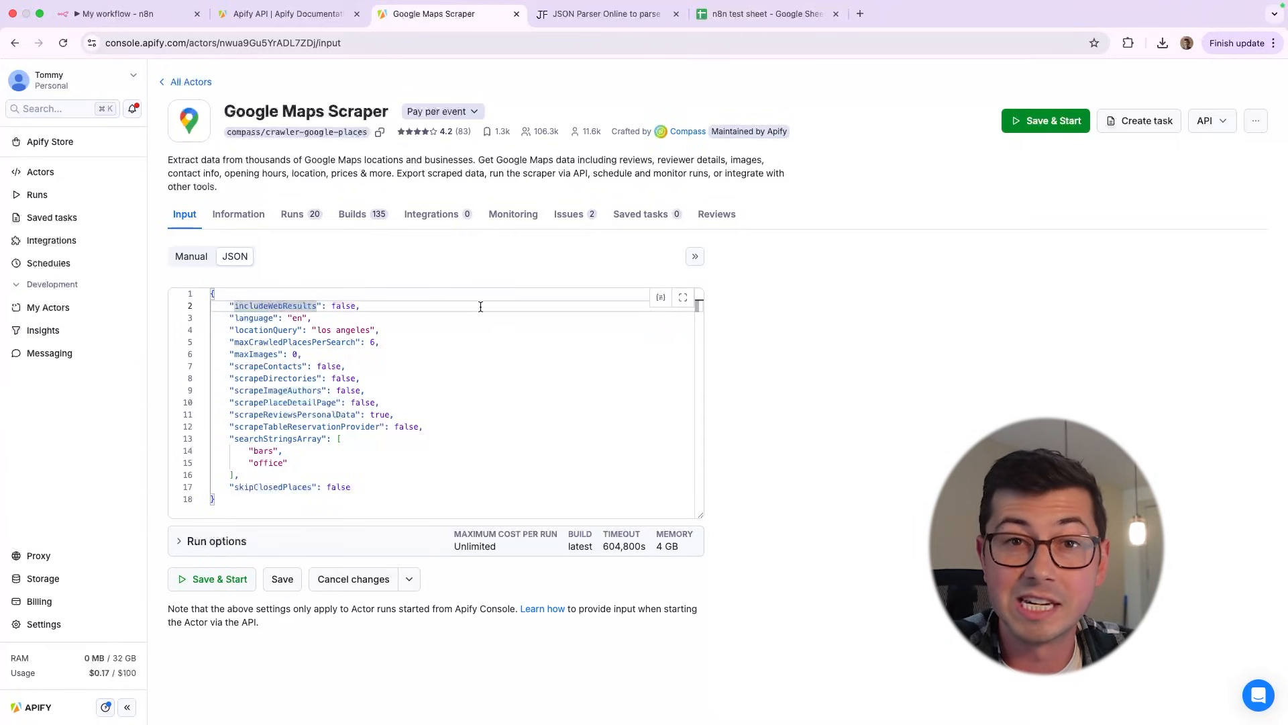
pyautogui.moveTo(208, 294); pyautogui.dragTo(273, 517)
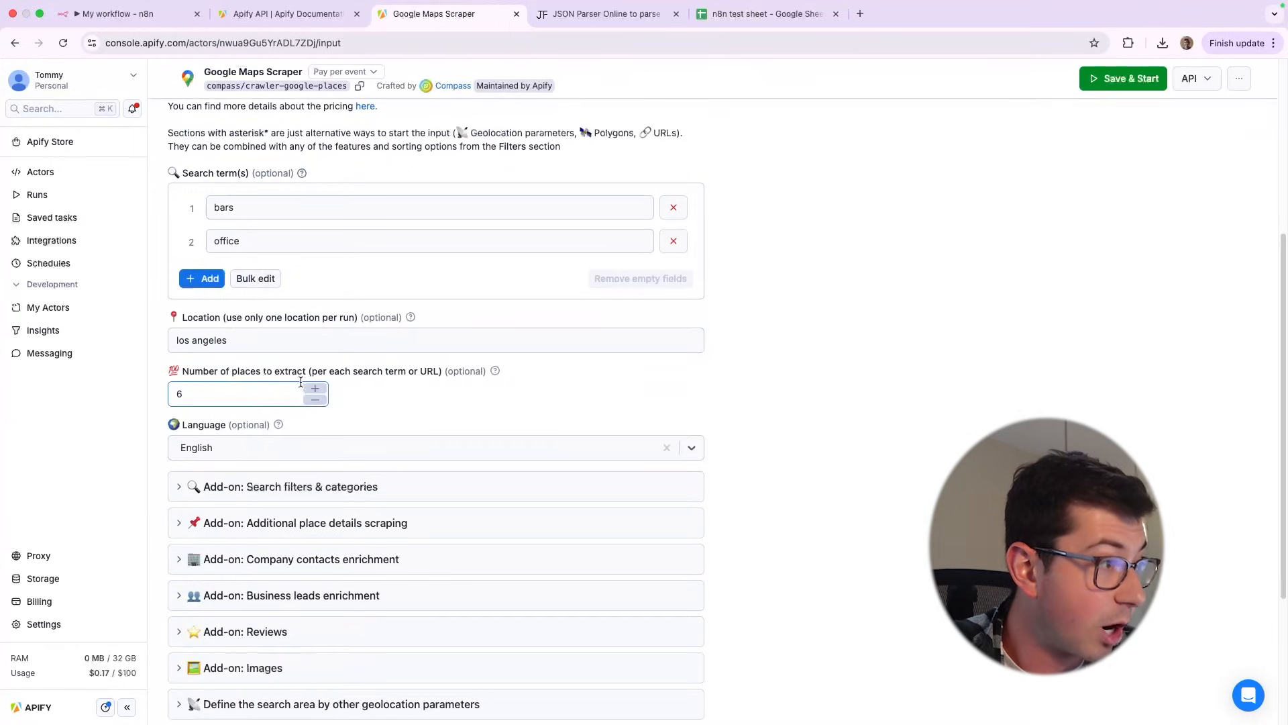
# Set the number of places to extract per search term to 7 in the manual form
pyautogui.click(314, 388)
pyautogui.scroll(5, 273, 384)
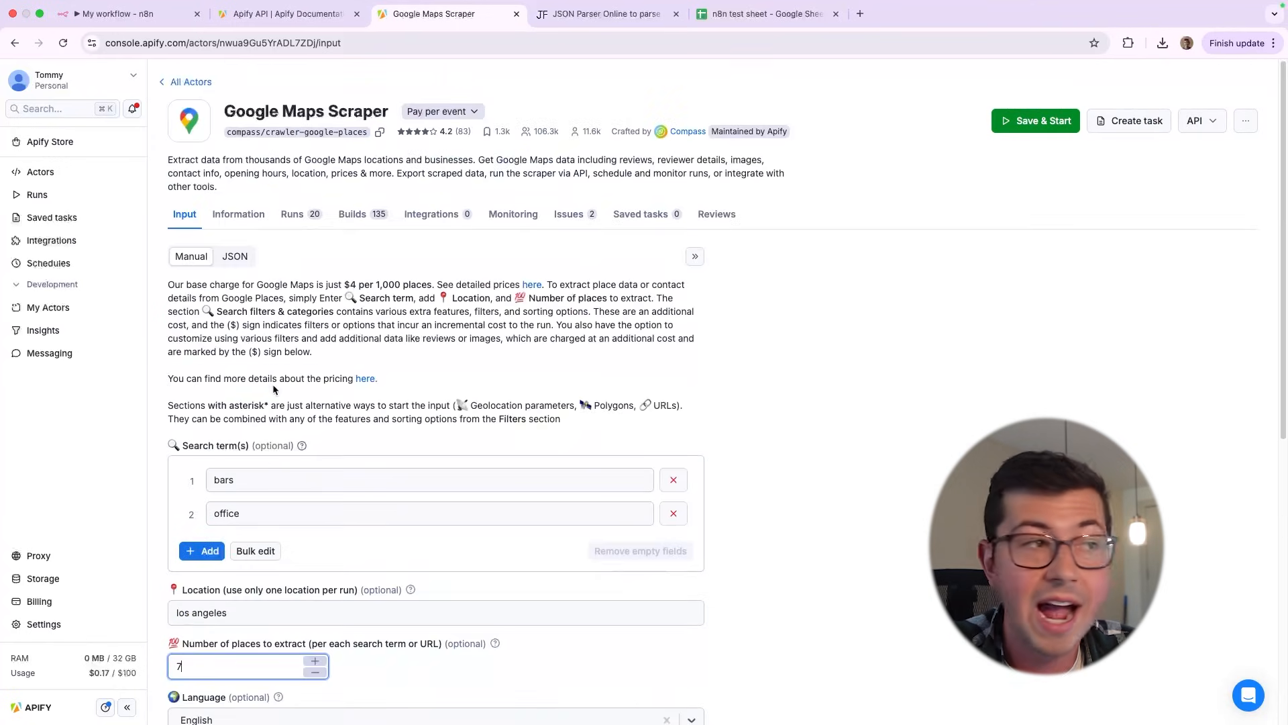
# Show the scraper input as JSON and examine the maxCrawledPlacesPerSearch entry
pyautogui.click(235, 256)
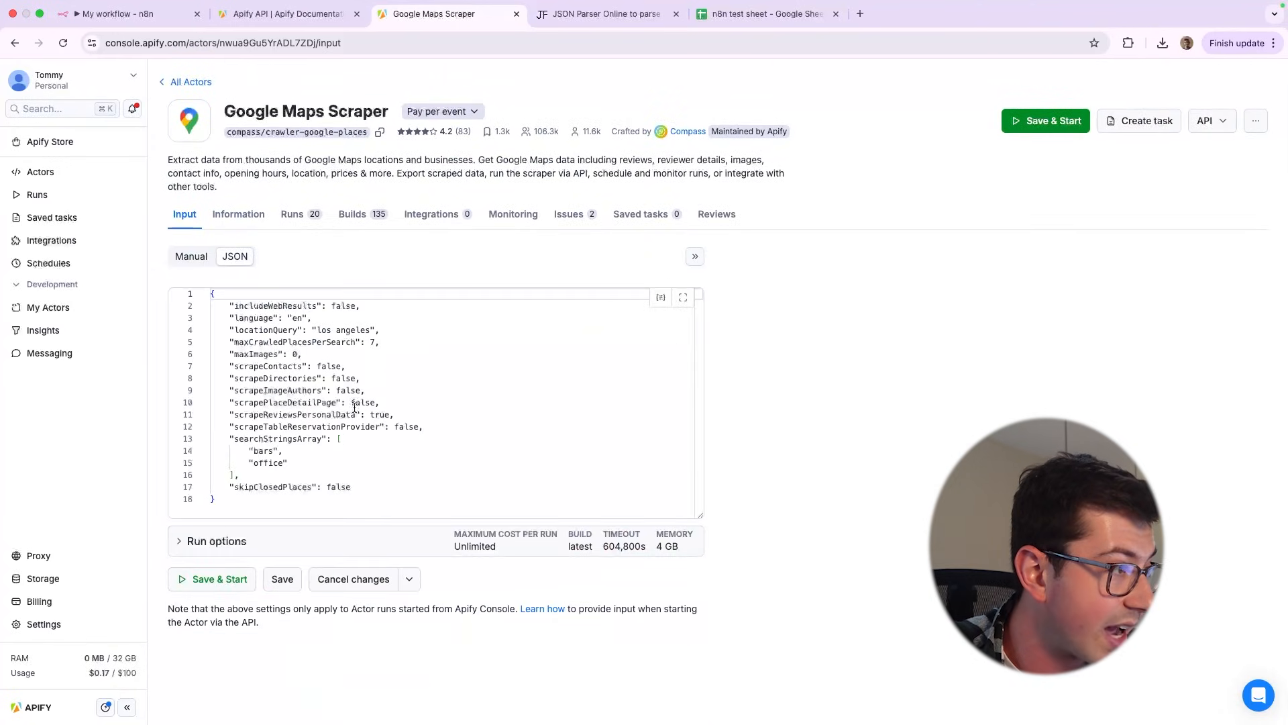
pyautogui.doubleClick(270, 342)
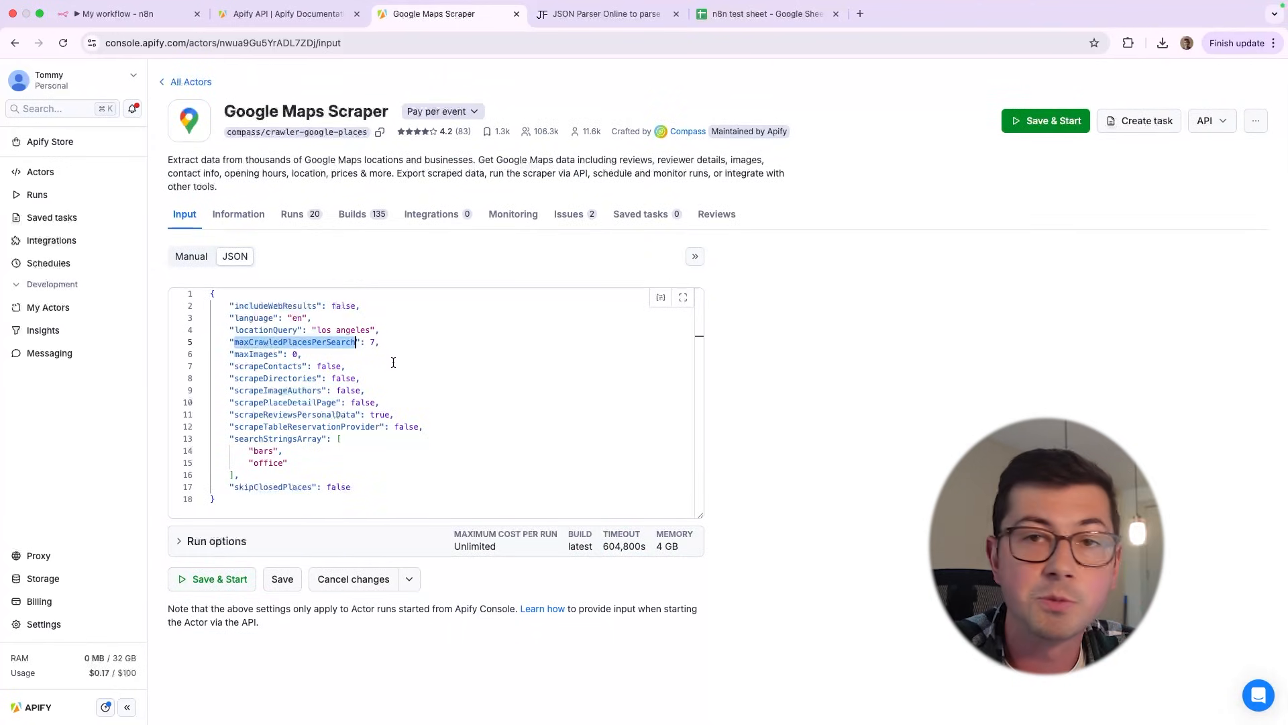
pyautogui.click(396, 415)
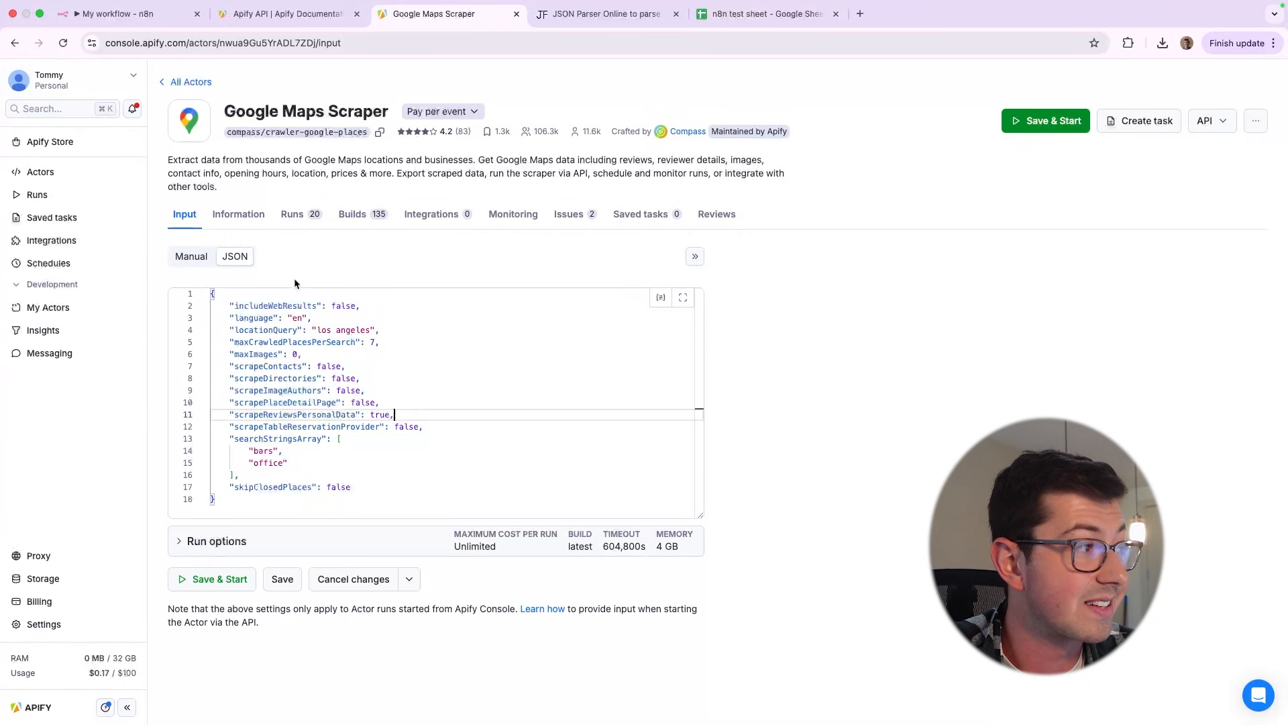
# Return to the manual input form and review the number of places to extract field
pyautogui.click(191, 259)
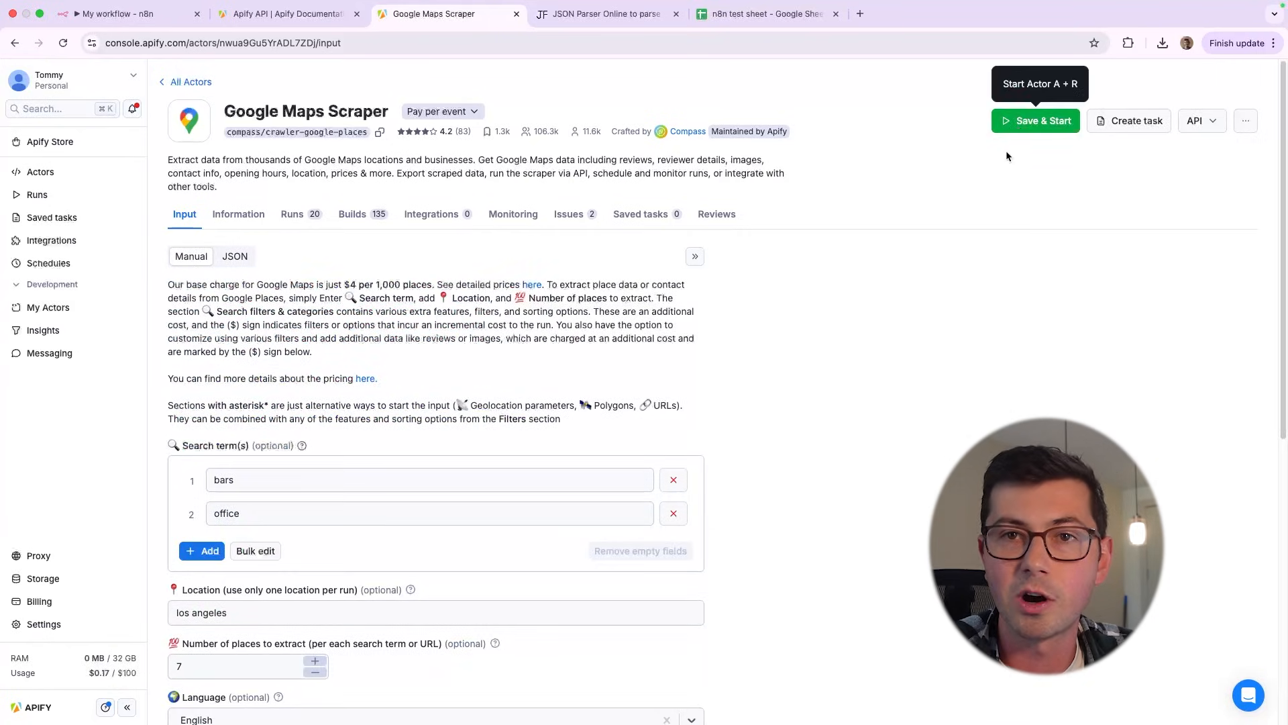
pyautogui.scroll(-5, 397, 378)
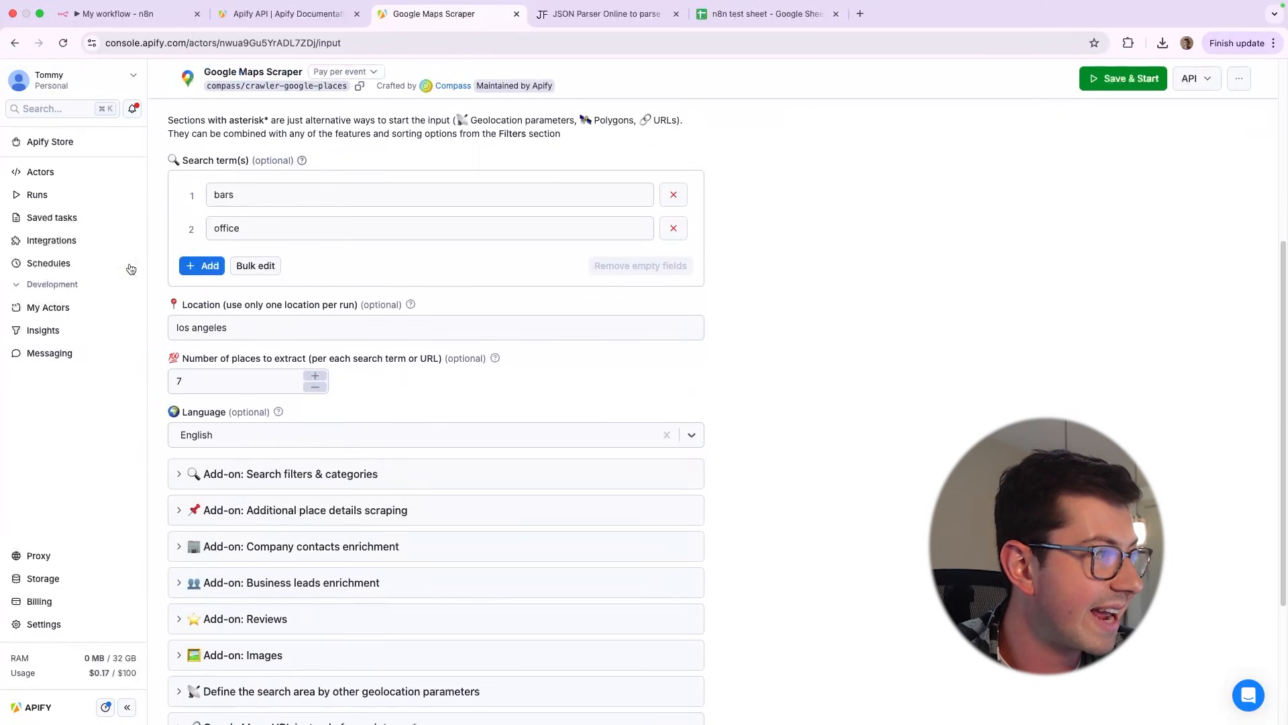
pyautogui.click(248, 382)
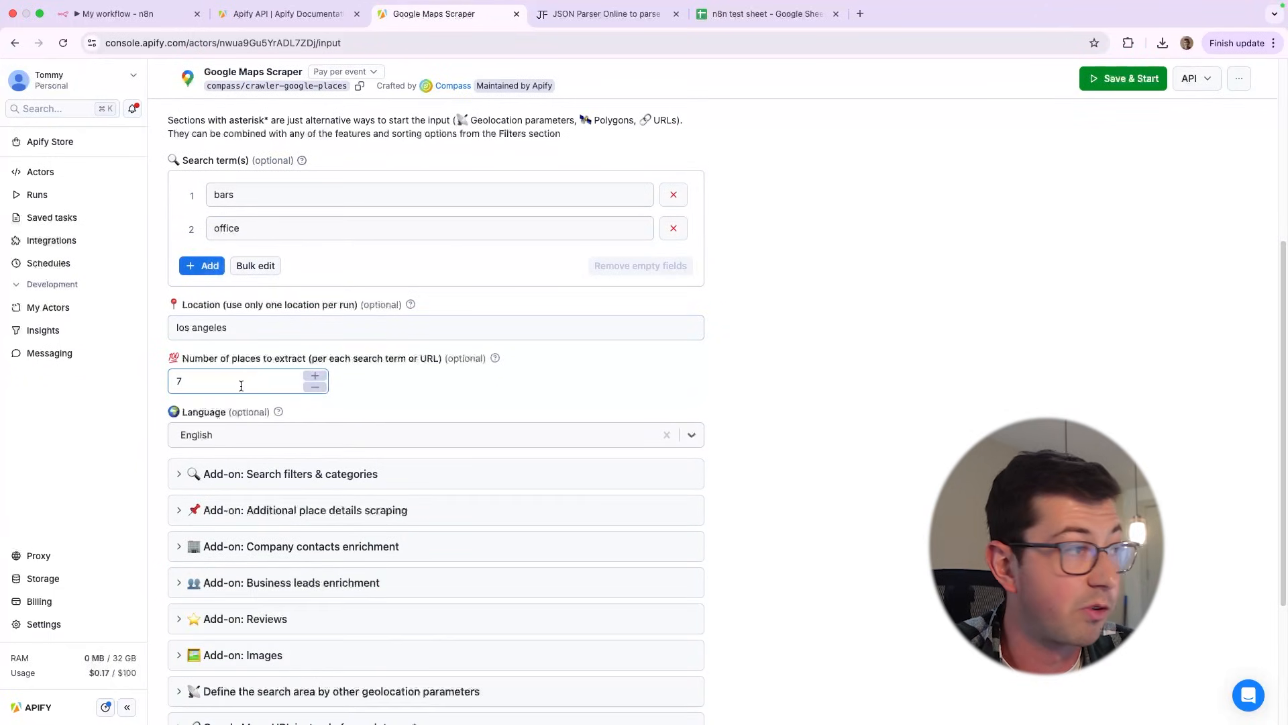
pyautogui.scroll(4, 241, 386)
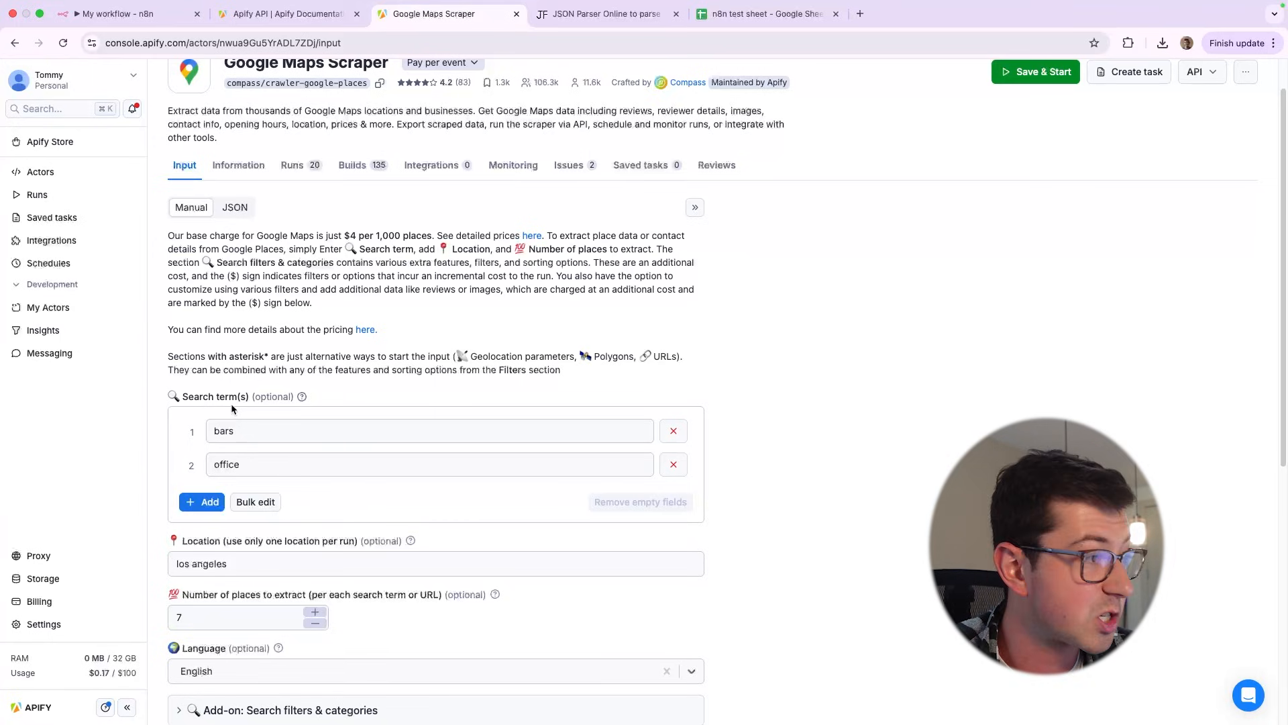
# Compare the searchStringsArray key in the JSON input with the first search term in the manual form
pyautogui.click(235, 207)
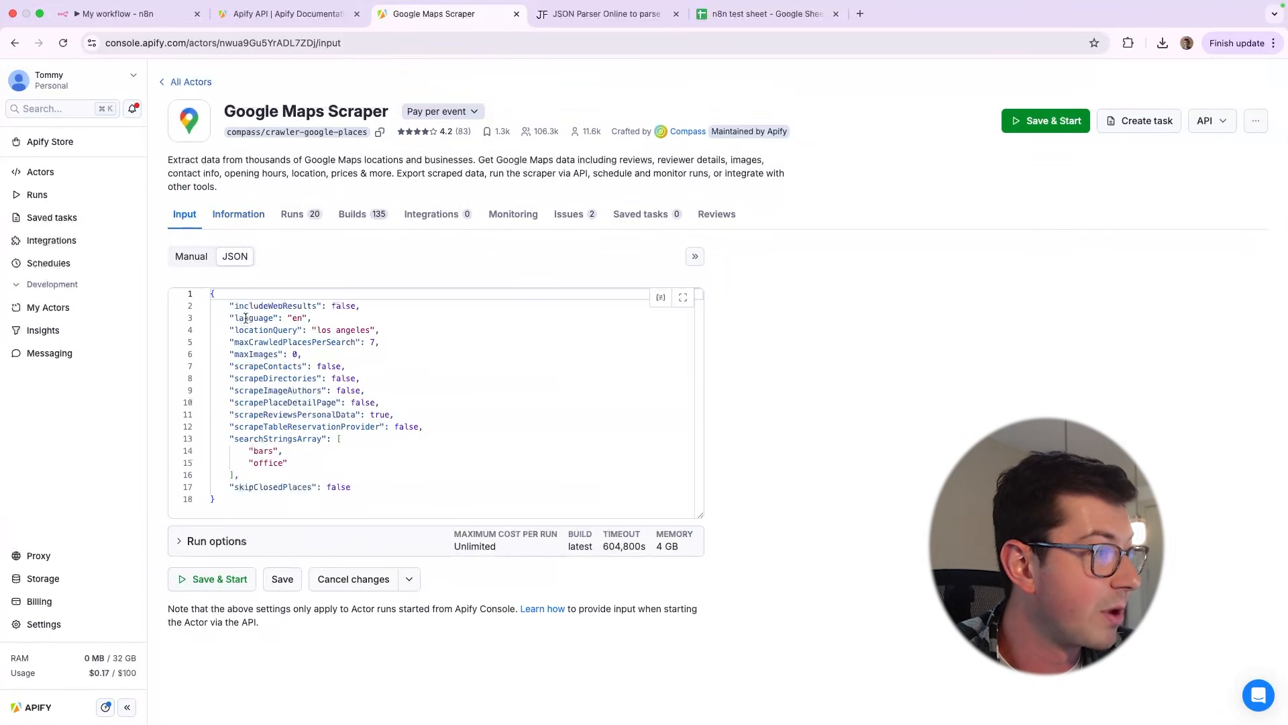
pyautogui.doubleClick(243, 438)
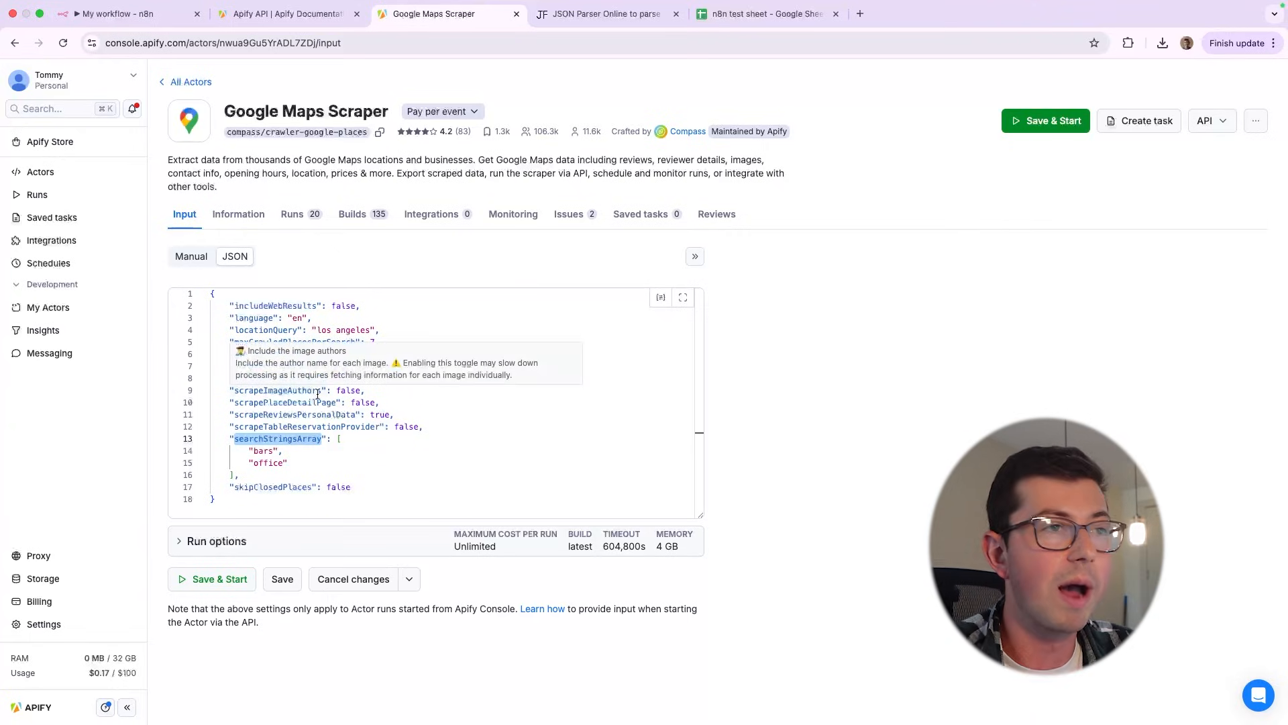
pyautogui.click(191, 256)
pyautogui.click(288, 474)
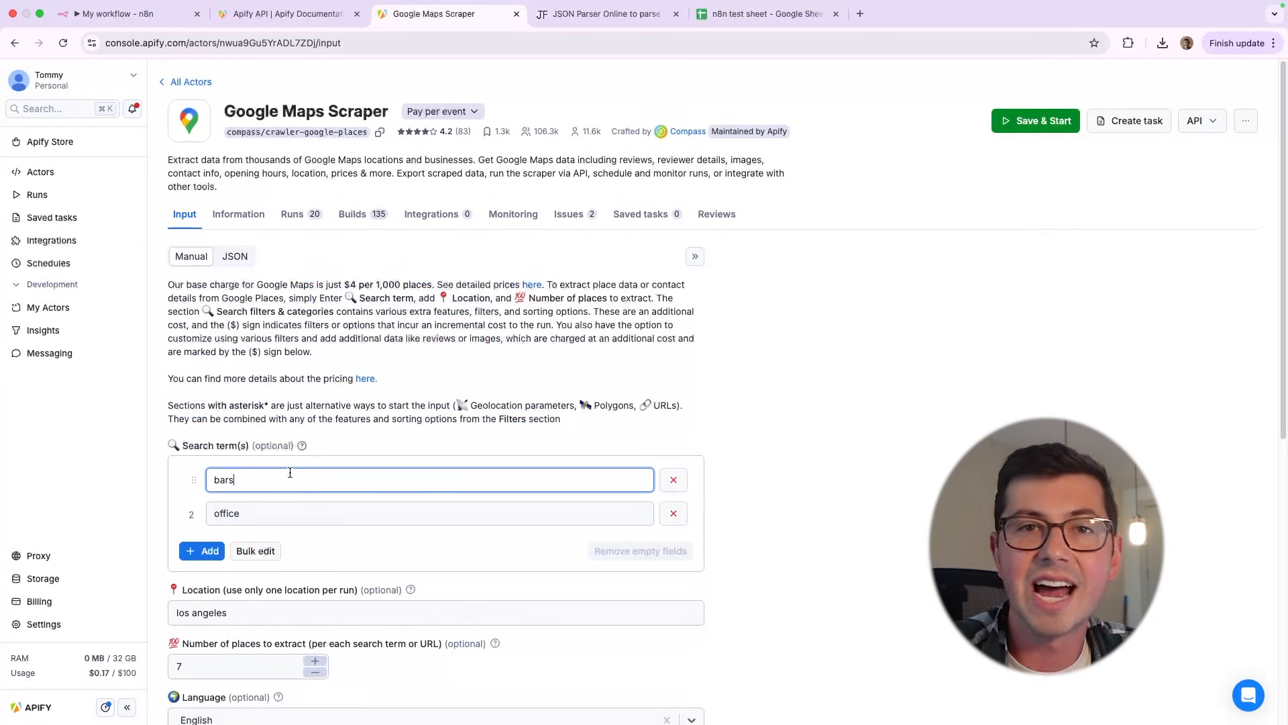
# Show the scraper input as JSON again and select the entire object
pyautogui.click(234, 255)
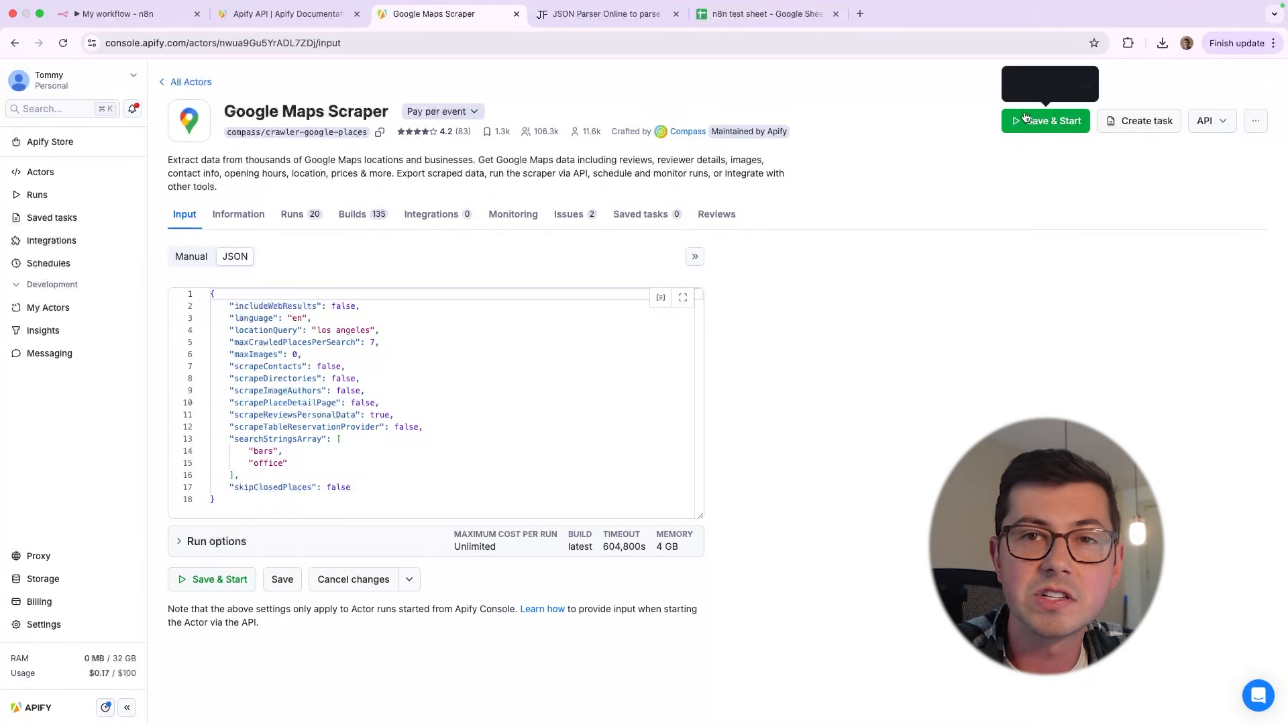
pyautogui.moveTo(316, 512); pyautogui.dragTo(175, 295)
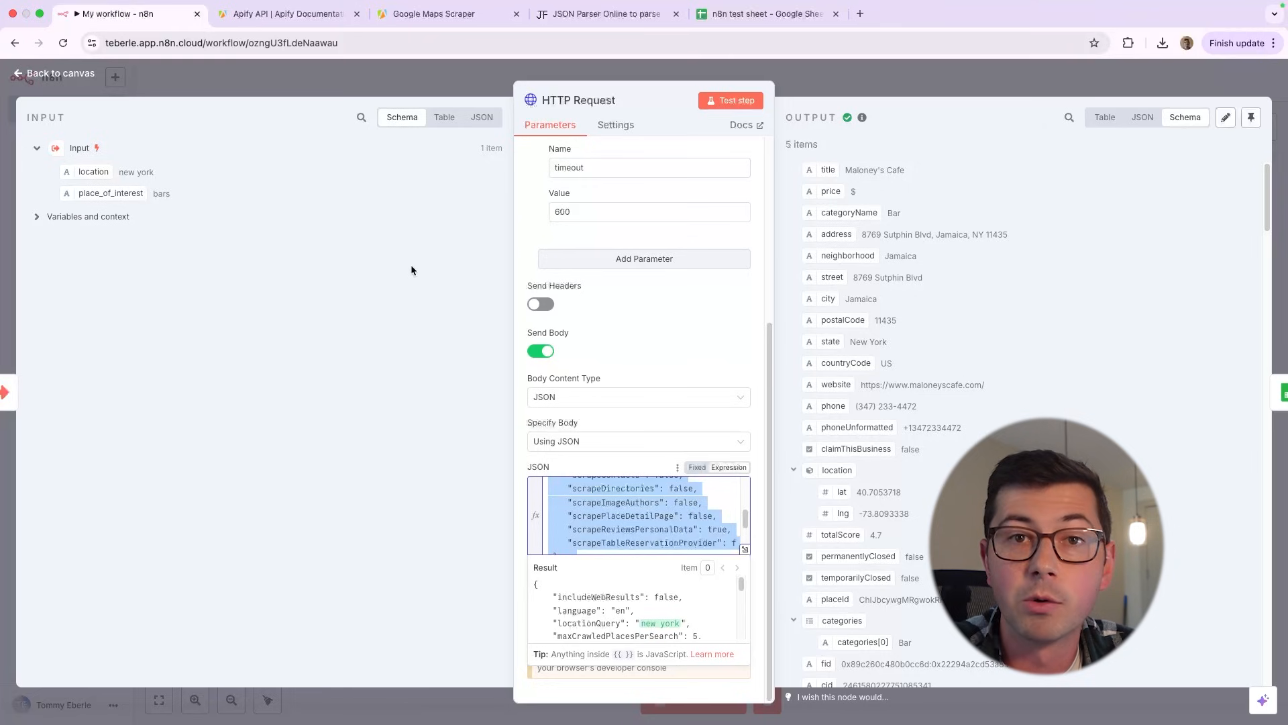
# Reopen the HTTP Request node from the workflow canvas and view its input data in table, schema and JSON form
pyautogui.click(37, 76)
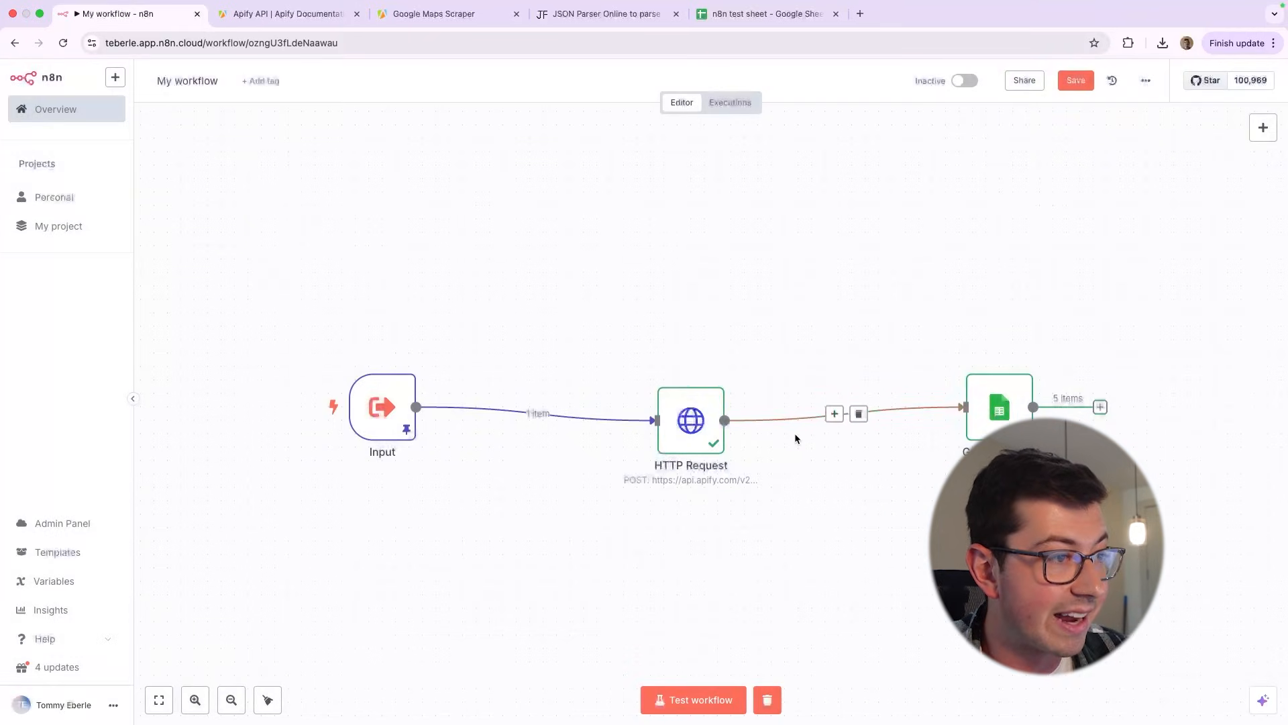
pyautogui.click(720, 372)
pyautogui.click(742, 392)
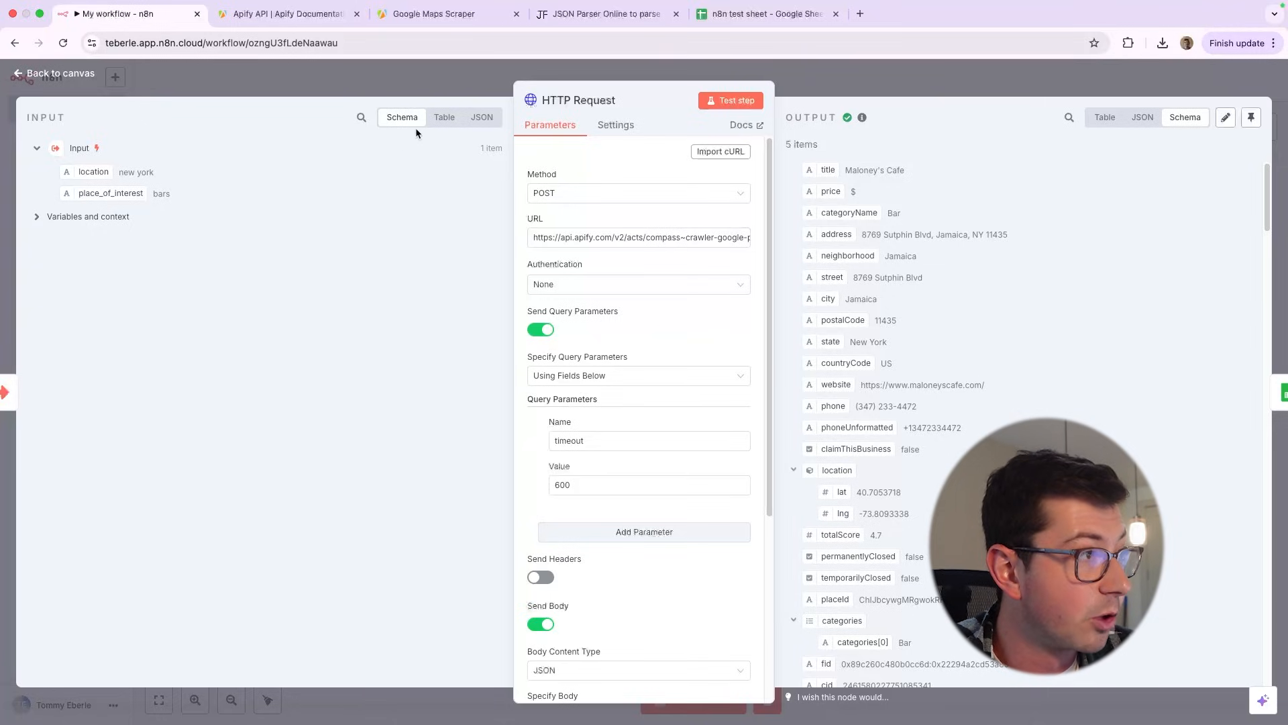
pyautogui.click(444, 117)
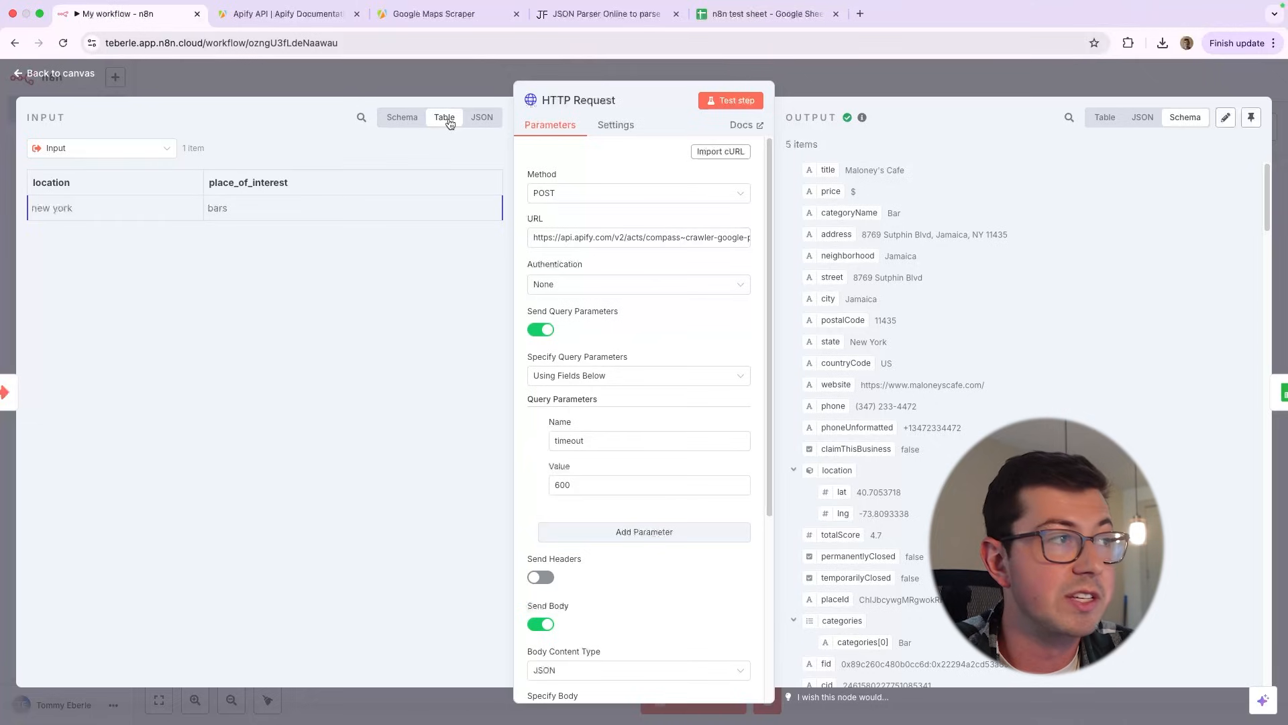
pyautogui.click(406, 119)
pyautogui.click(445, 119)
pyautogui.click(481, 119)
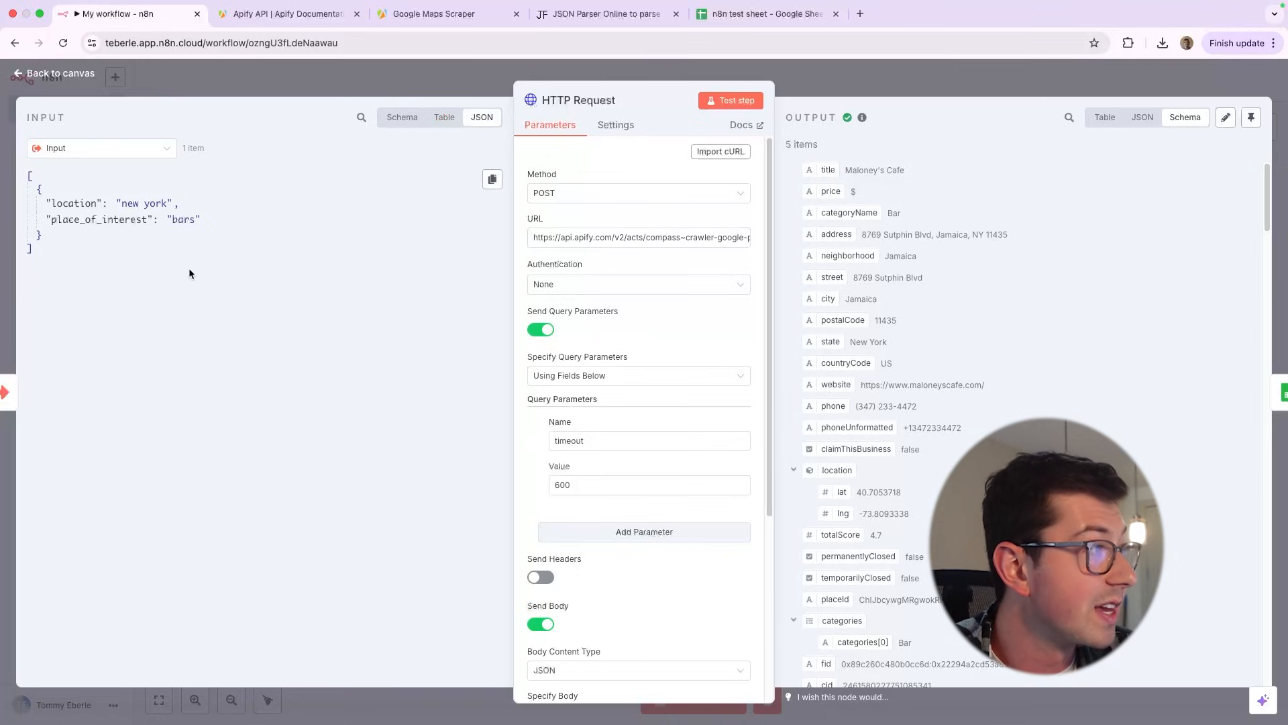
# Examine the JSON structure of the node's input data, including the location key
pyautogui.moveTo(188, 268); pyautogui.dragTo(183, 146)
pyautogui.click(70, 174)
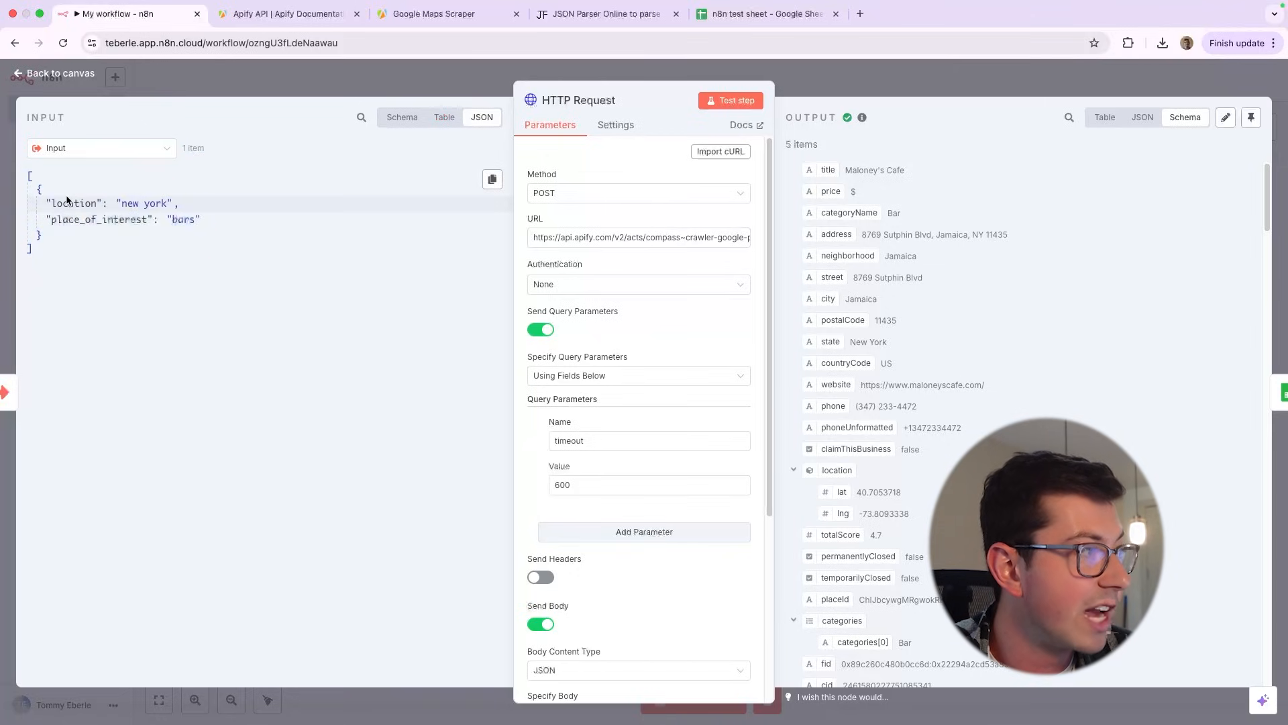
pyautogui.doubleClick(67, 202)
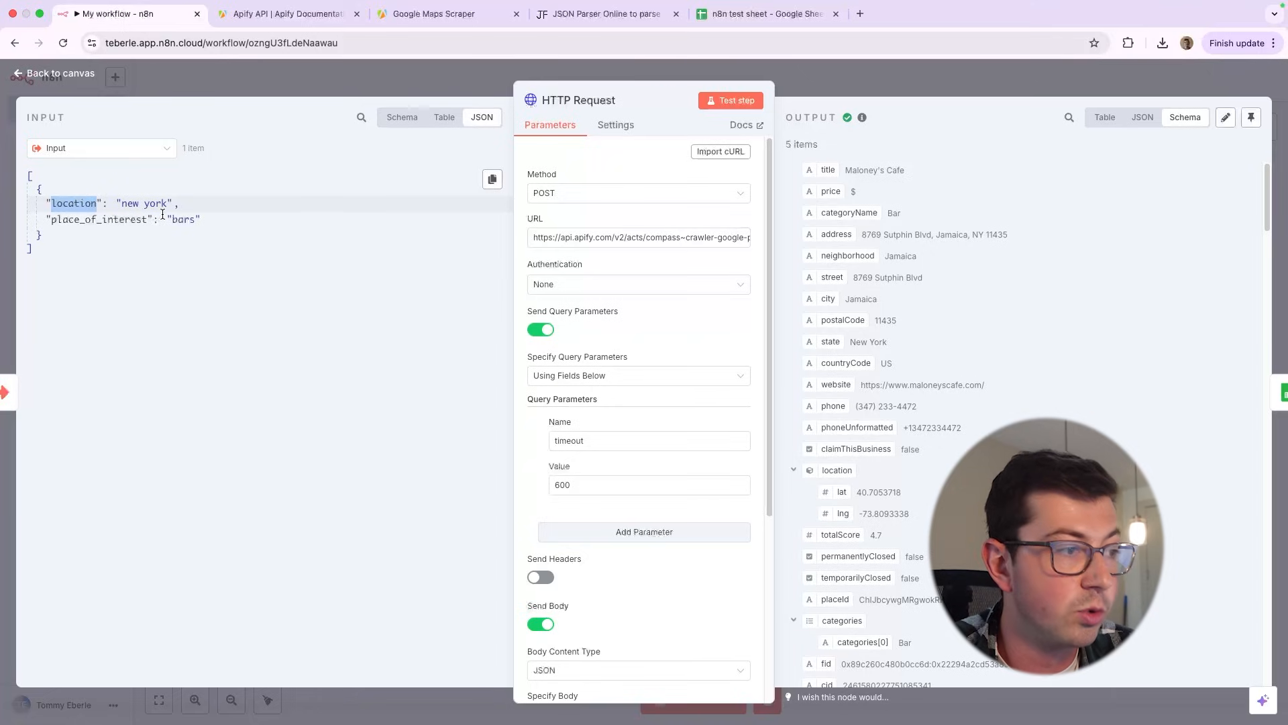
# Compare the schema and table views of the HTTP Request node's input data
pyautogui.scroll(-4, 747, 346)
pyautogui.click(388, 119)
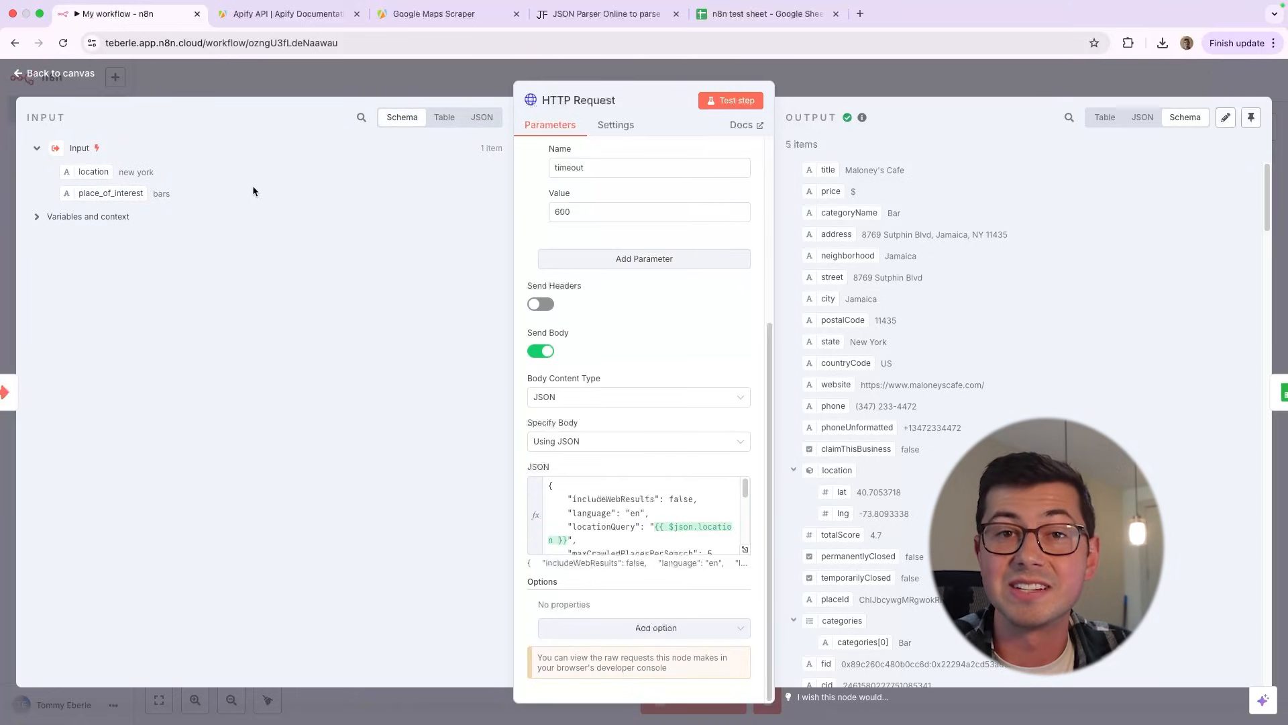
pyautogui.click(442, 118)
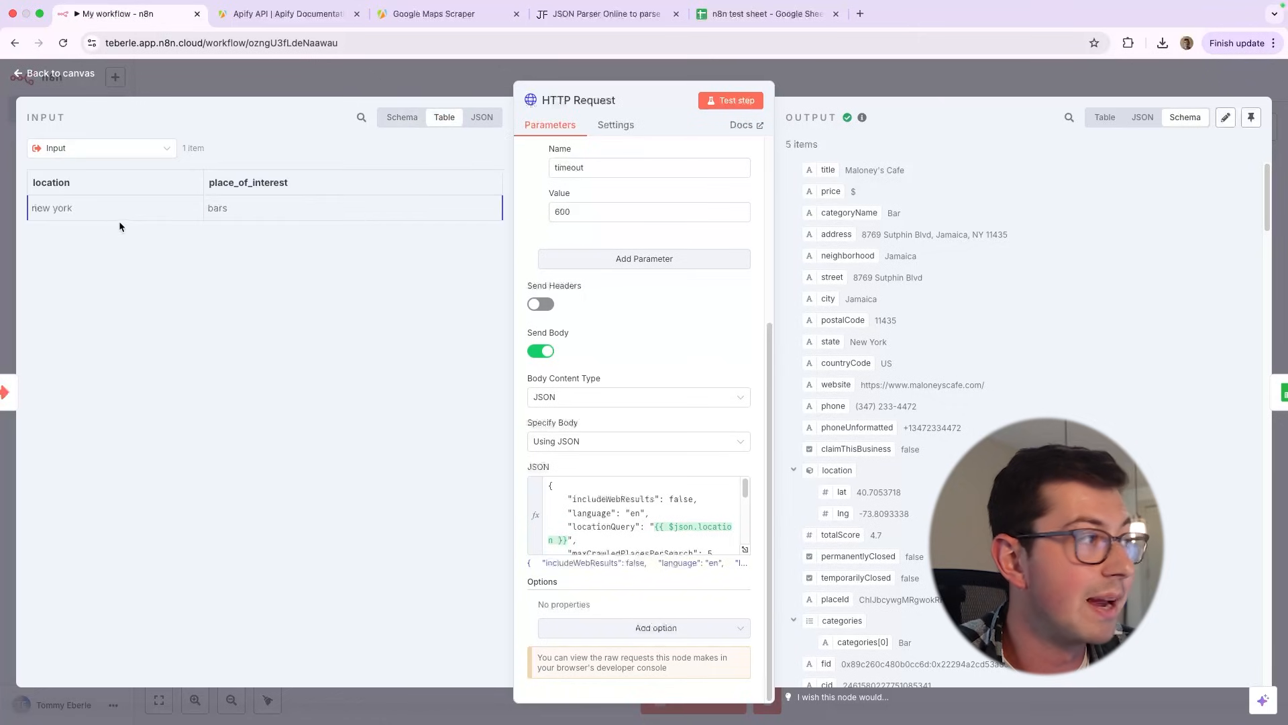
# Show the HTTP Request output as a table, reopening the node, and look through its columns
pyautogui.click(1104, 118)
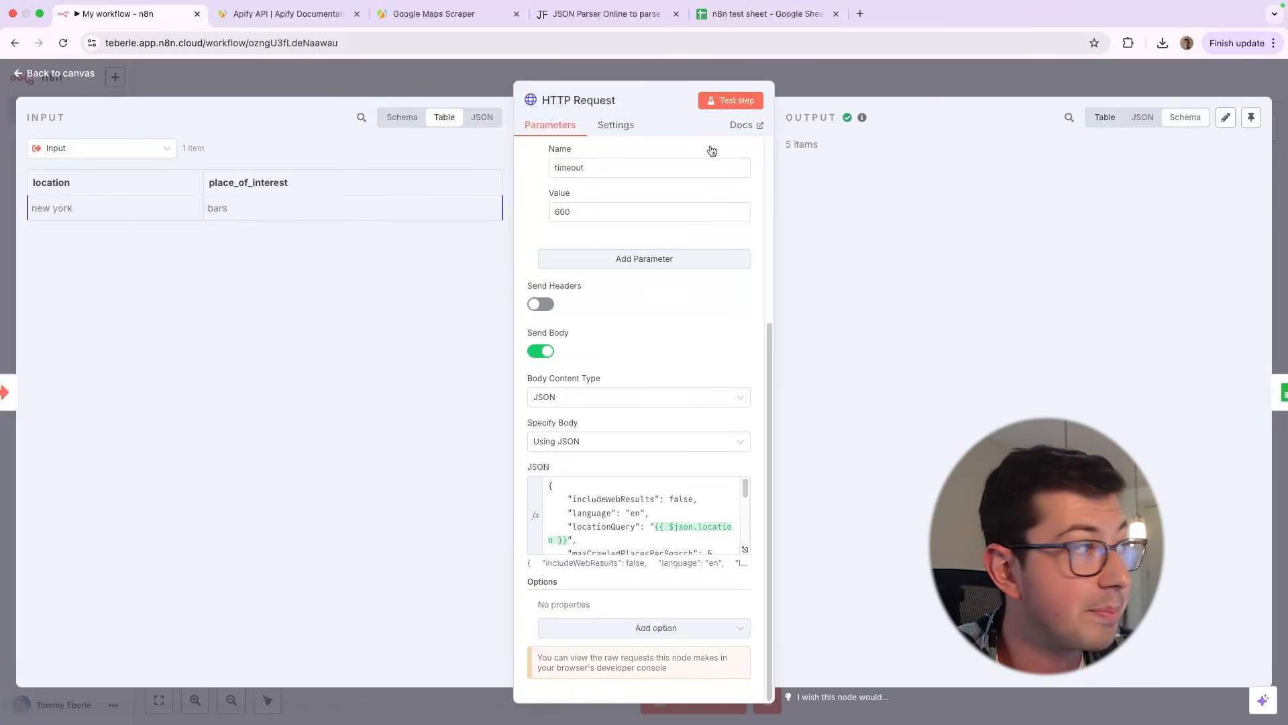
pyautogui.press('Escape')
pyautogui.click(720, 372)
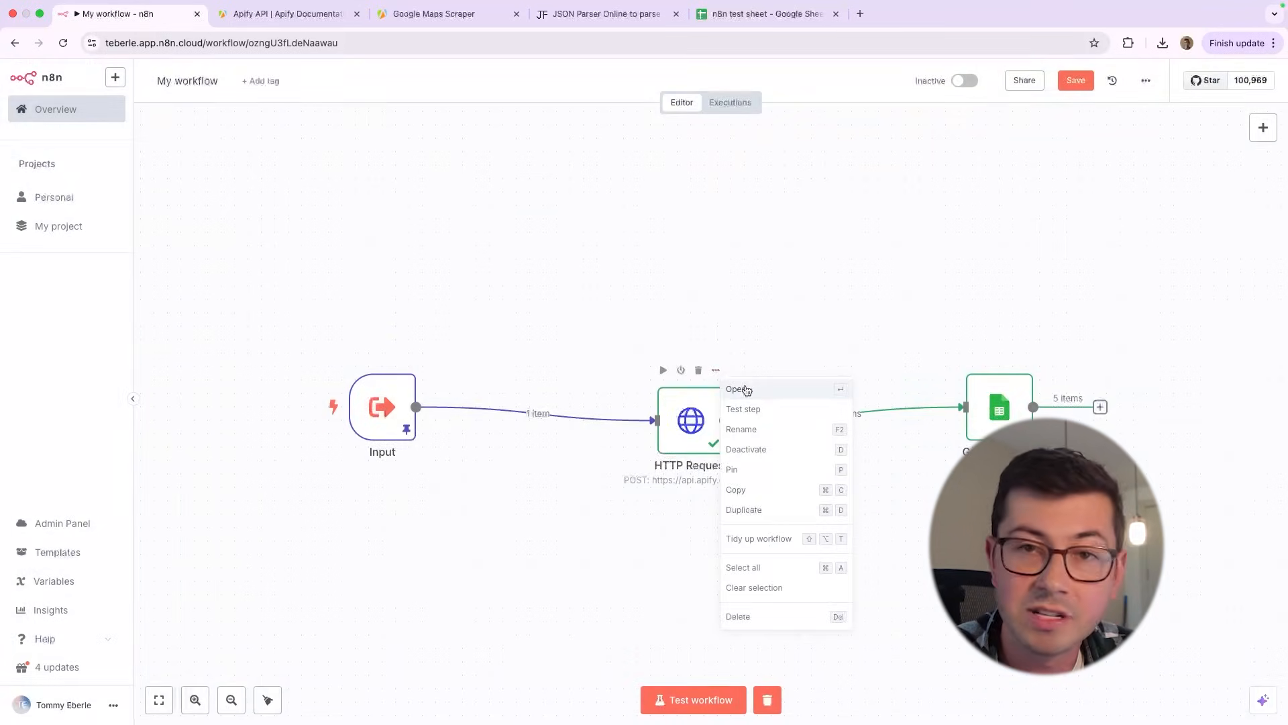
pyautogui.click(738, 389)
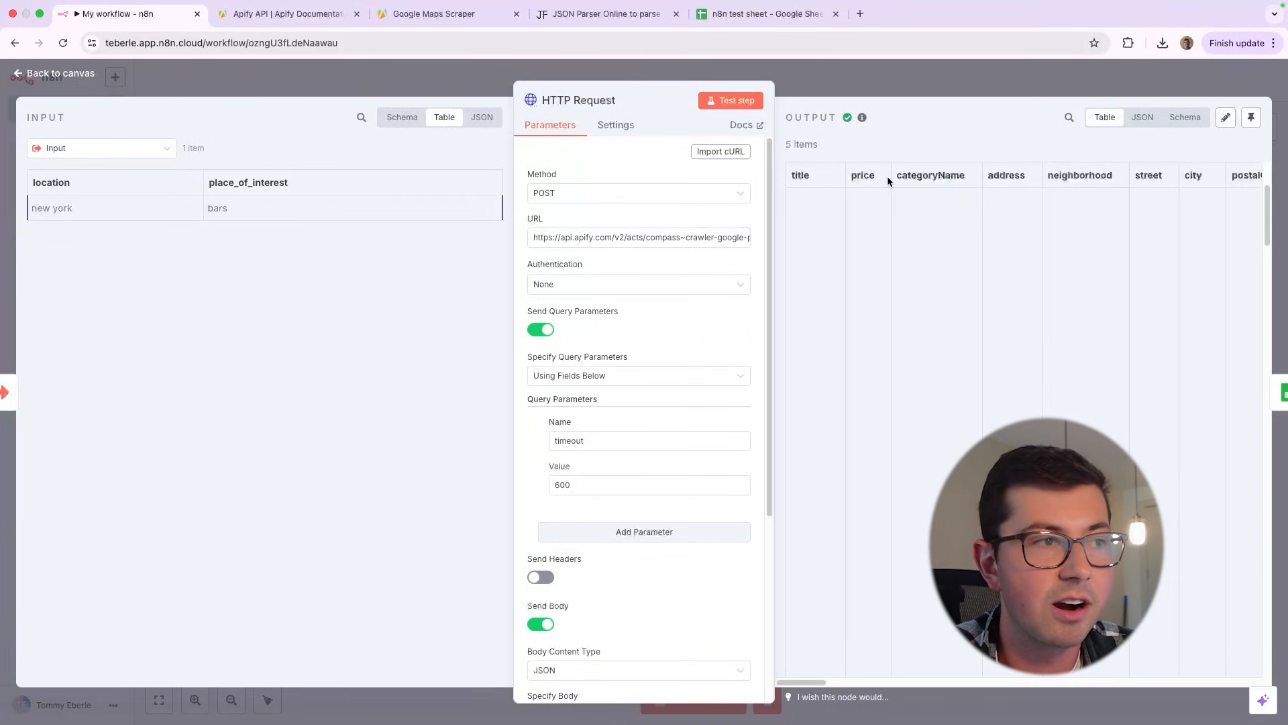
pyautogui.scroll(-10, 900, 240)
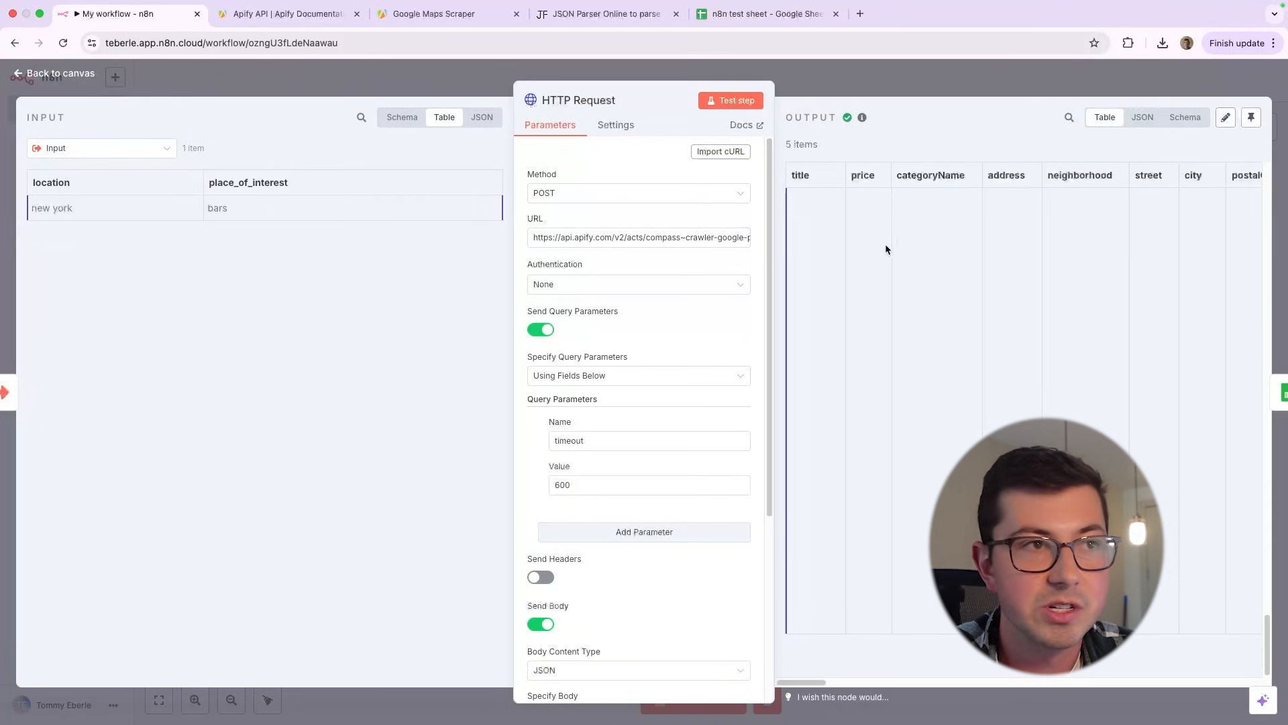
# Show the HTTP Request output as JSON and examine the opening brackets of the item array
pyautogui.click(1143, 117)
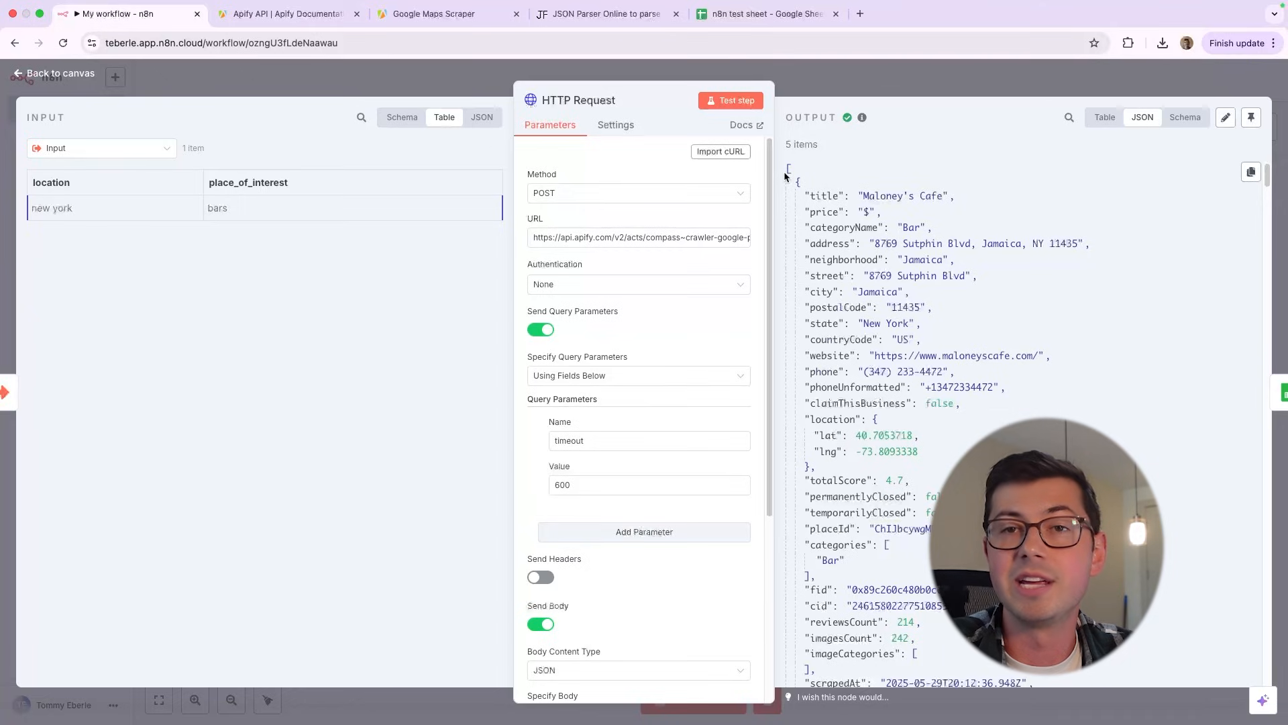
pyautogui.moveTo(803, 178); pyautogui.dragTo(776, 164)
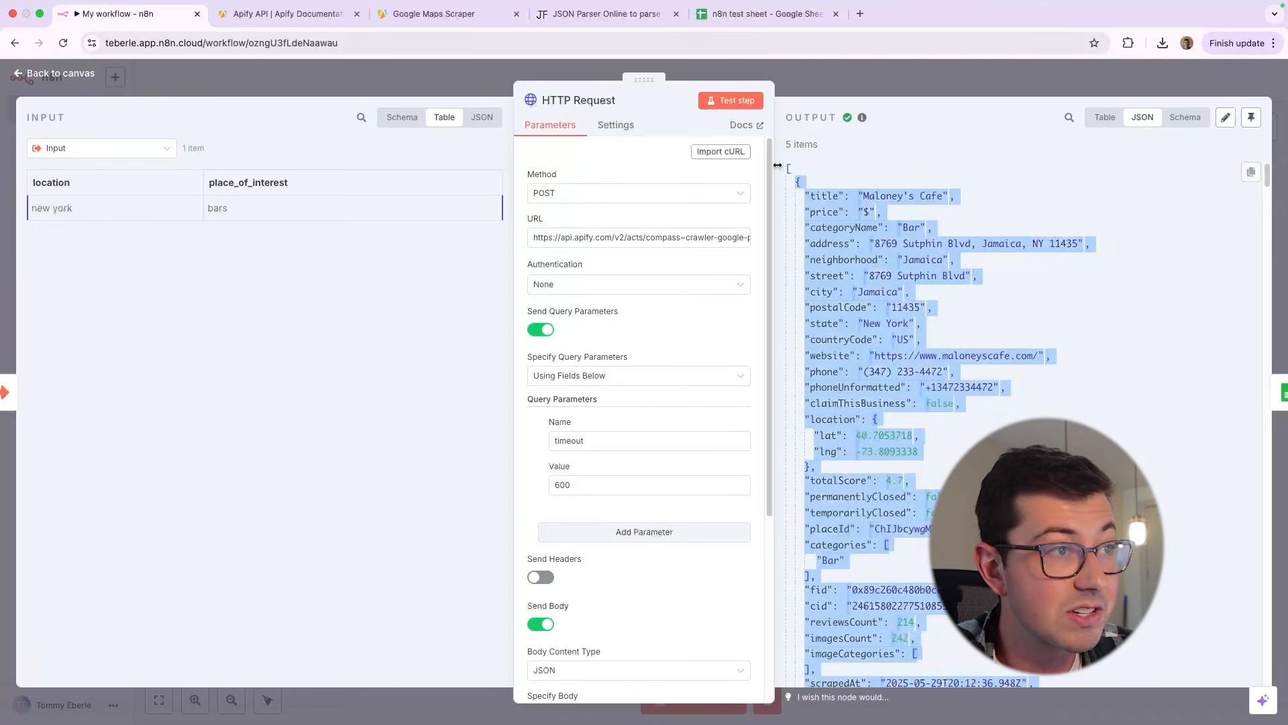
pyautogui.click(819, 176)
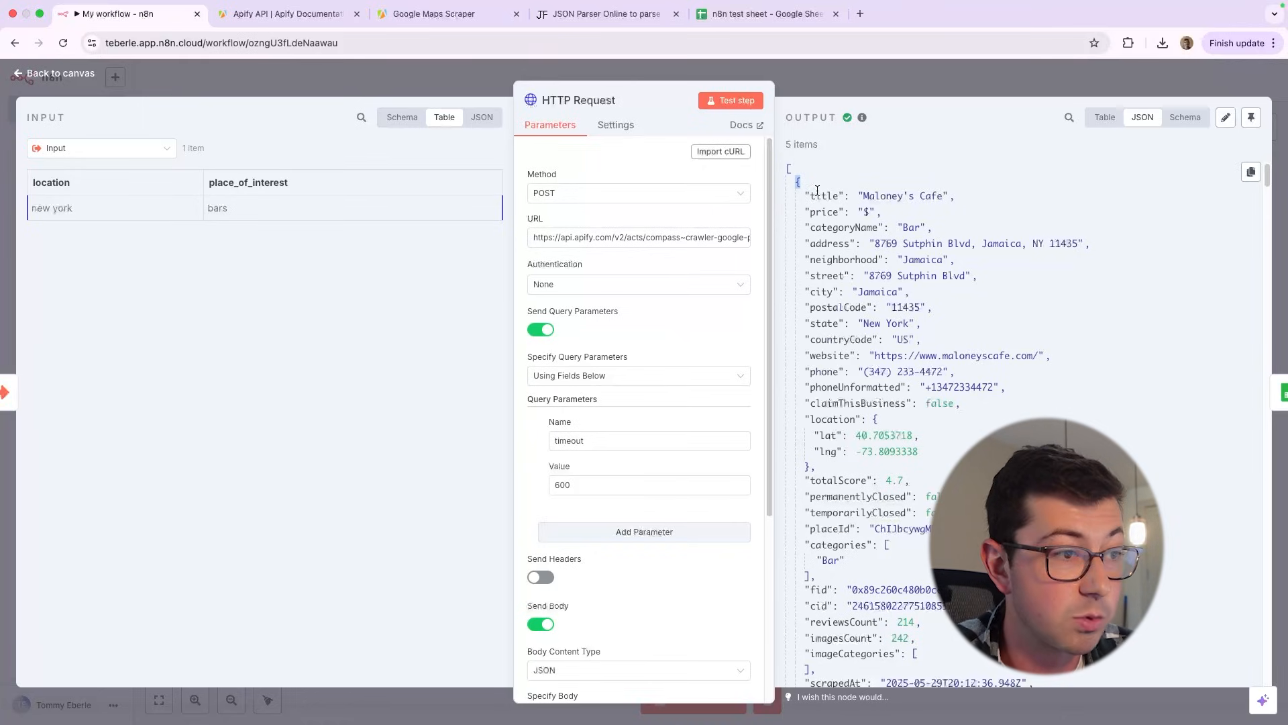
# Examine the key-value pairs of the first place in the JSON output, from its opening brace to the location coordinates
pyautogui.scroll(-5, 788, 403)
pyautogui.scroll(5, 786, 544)
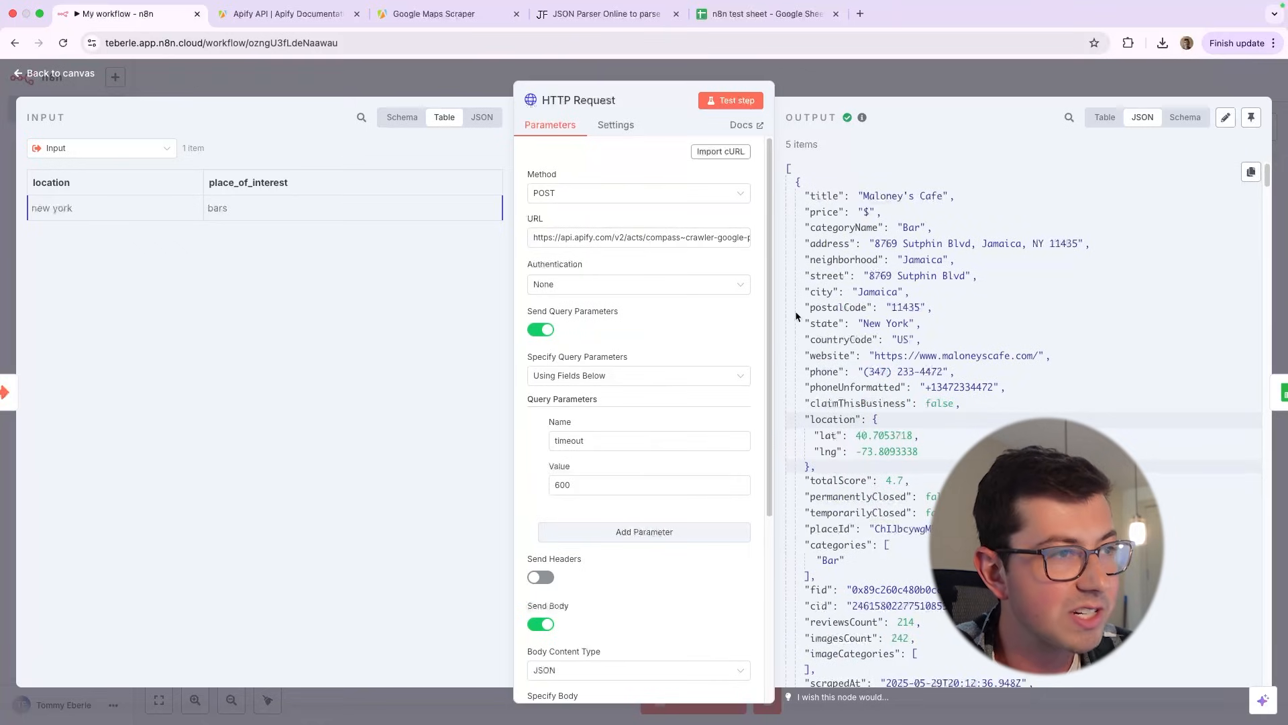
pyautogui.moveTo(805, 227); pyautogui.dragTo(993, 404)
pyautogui.click(993, 404)
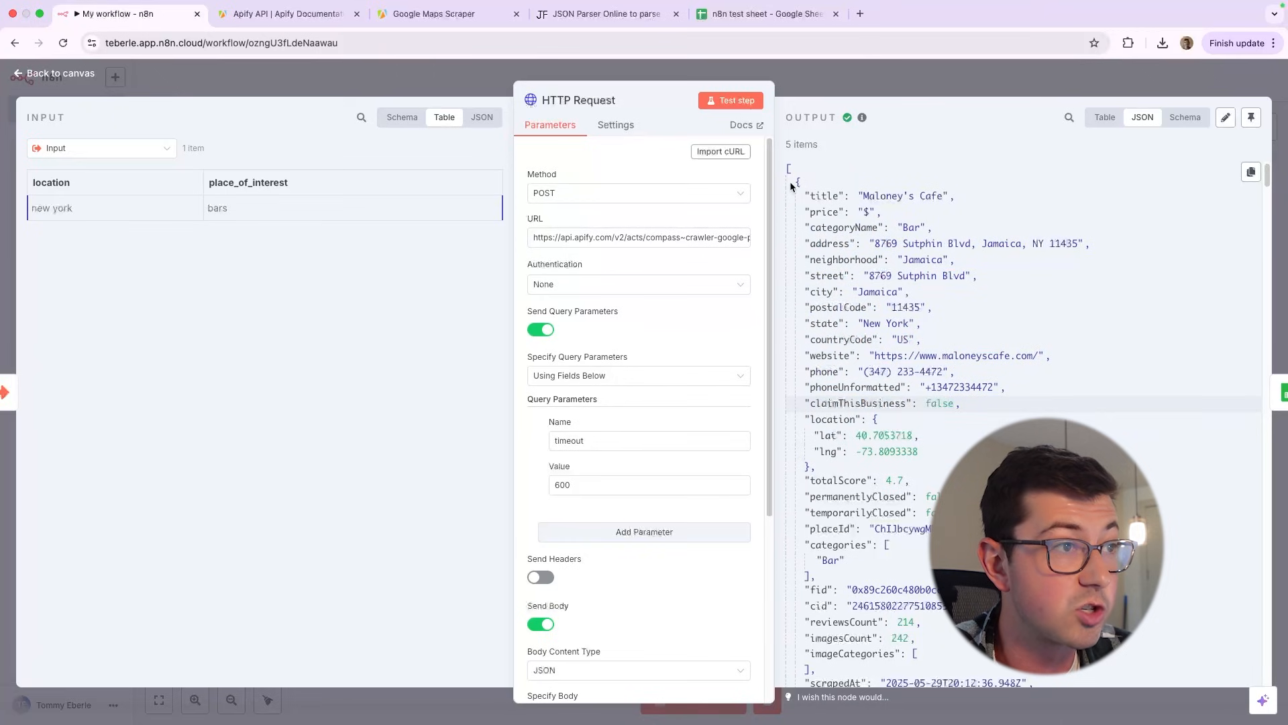
pyautogui.moveTo(790, 181); pyautogui.dragTo(807, 471)
# Switch to the Google Maps Scraper page in Apify and examine the full JSON input object
pyautogui.click(244, 20)
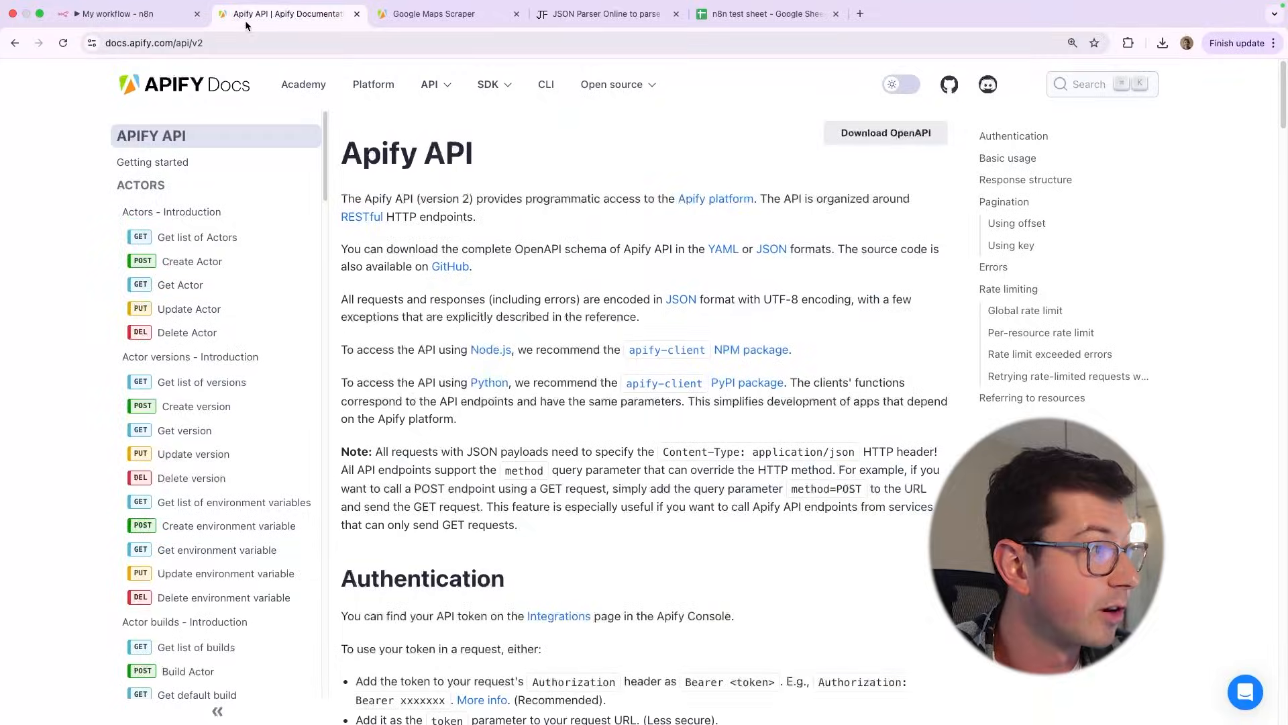
pyautogui.hotkey('ctrl', 'Tab')
pyautogui.click(234, 258)
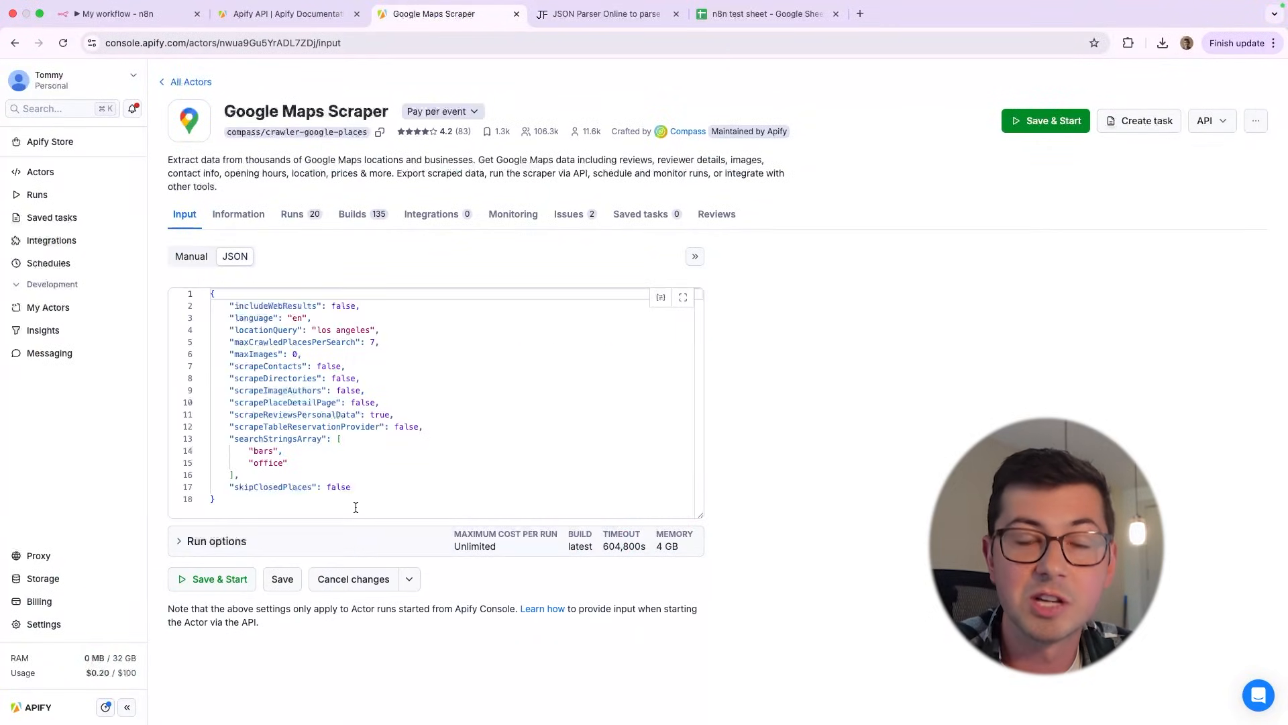
pyautogui.moveTo(280, 498); pyautogui.dragTo(209, 305)
# Back in the n8n HTTP Request node, map the input's place_of_interest field into the timeout query parameter's value
pyautogui.click(125, 15)
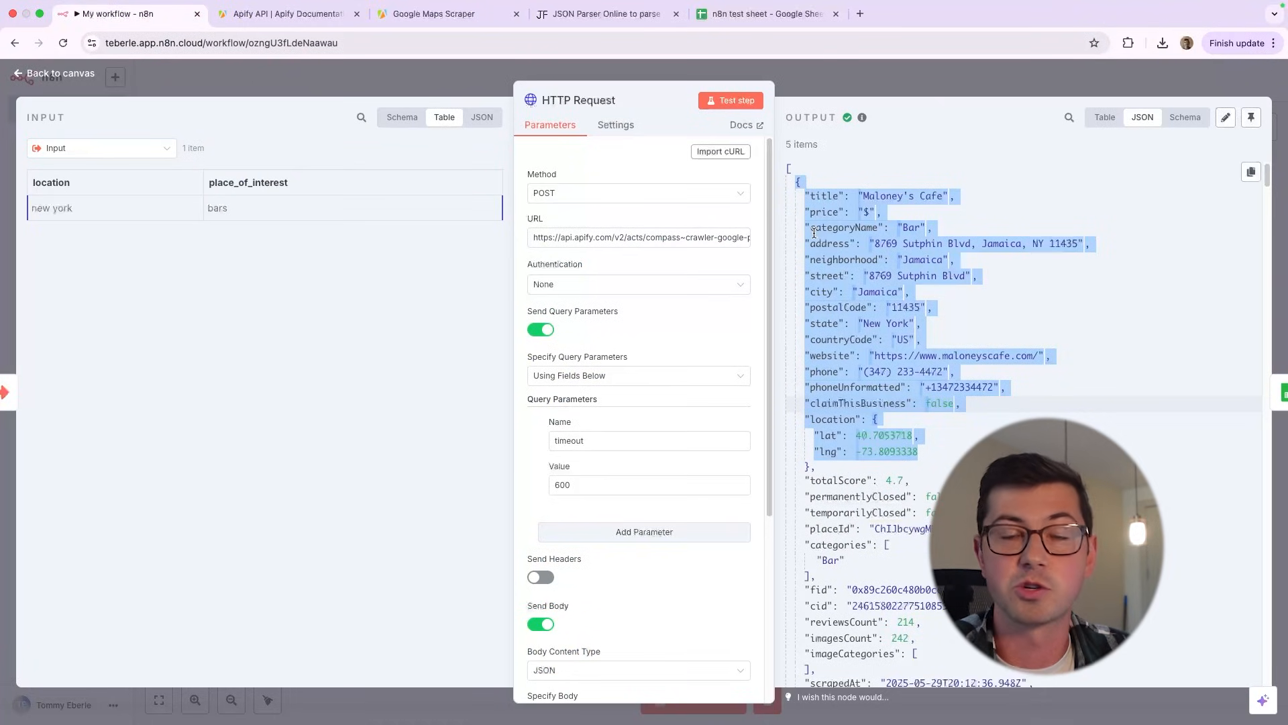
pyautogui.click(955, 196)
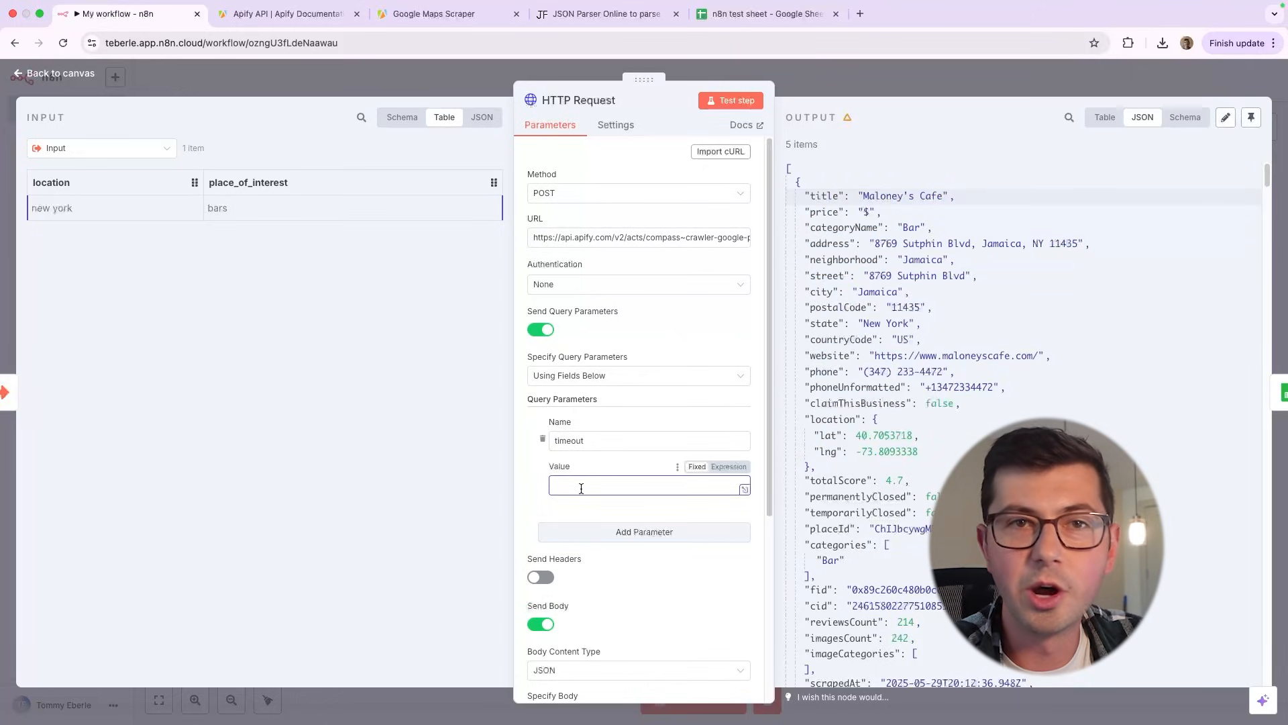
pyautogui.click(396, 118)
pyautogui.moveTo(80, 196); pyautogui.dragTo(631, 485)
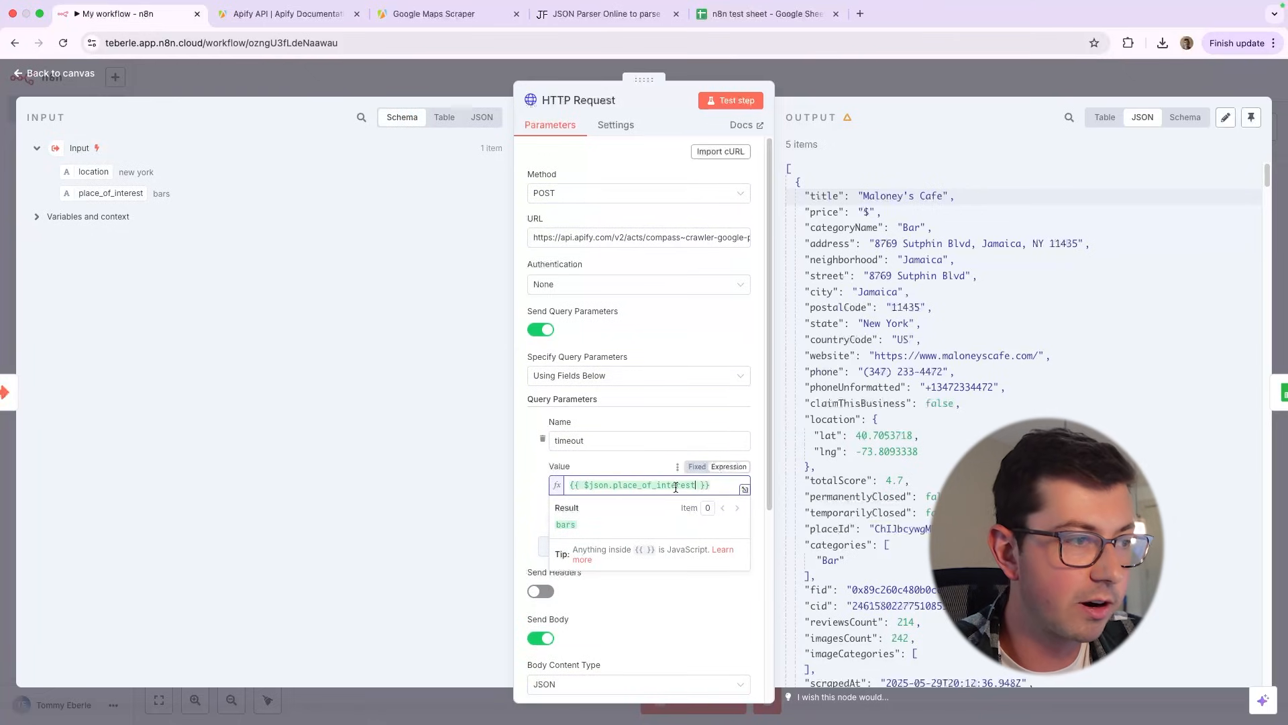
pyautogui.moveTo(713, 486); pyautogui.dragTo(562, 488)
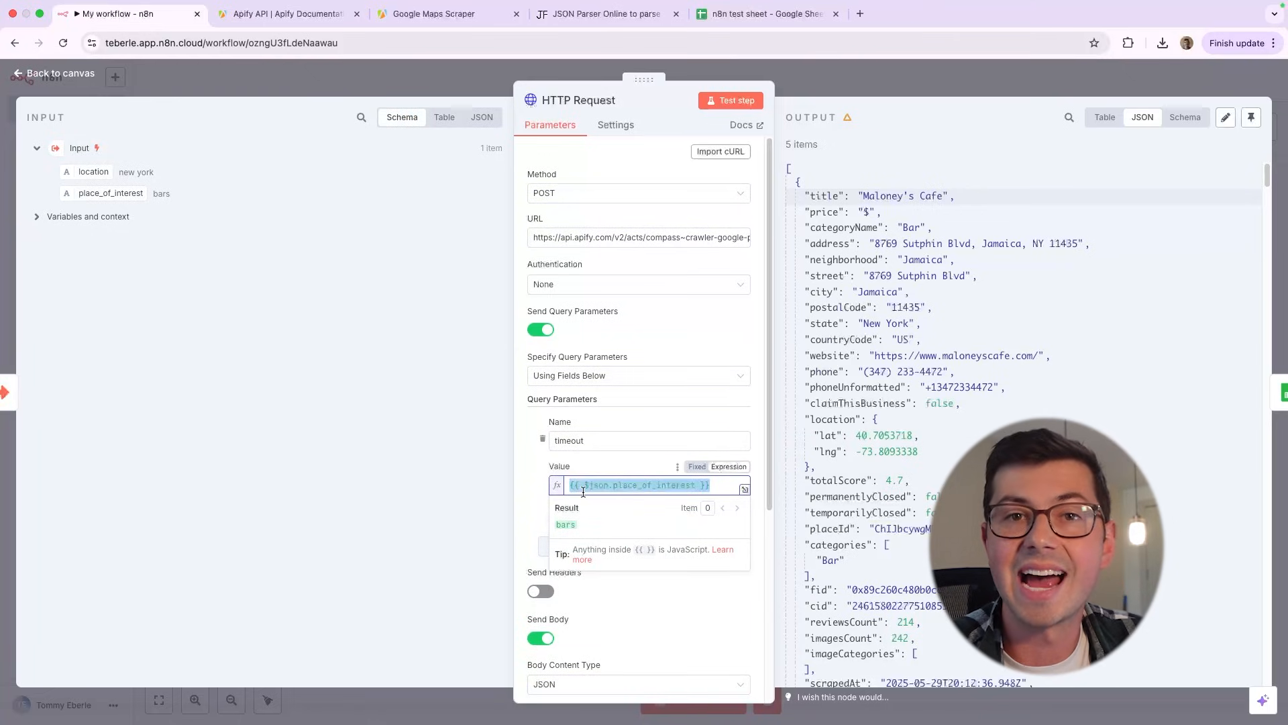
# Remove the field name from the timeout value's expression and reinsert place_of_interest from the suggested fields
pyautogui.click(582, 485)
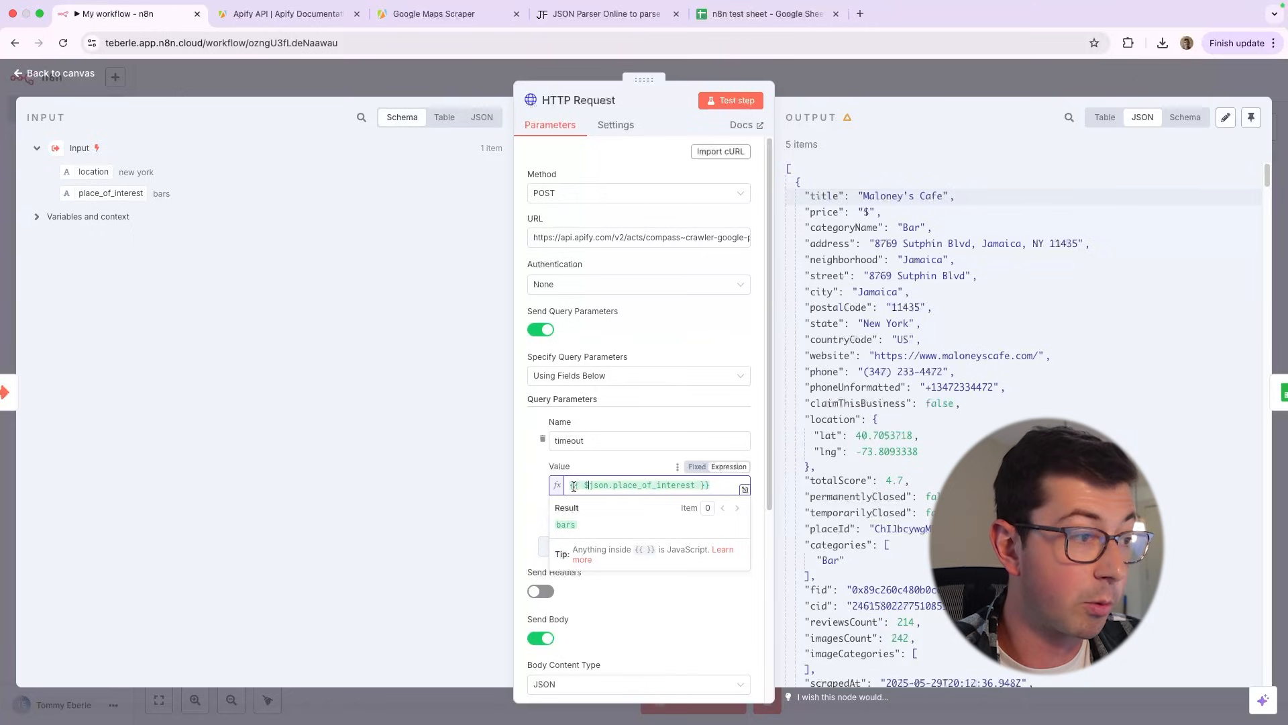
pyautogui.moveTo(569, 485); pyautogui.dragTo(737, 489)
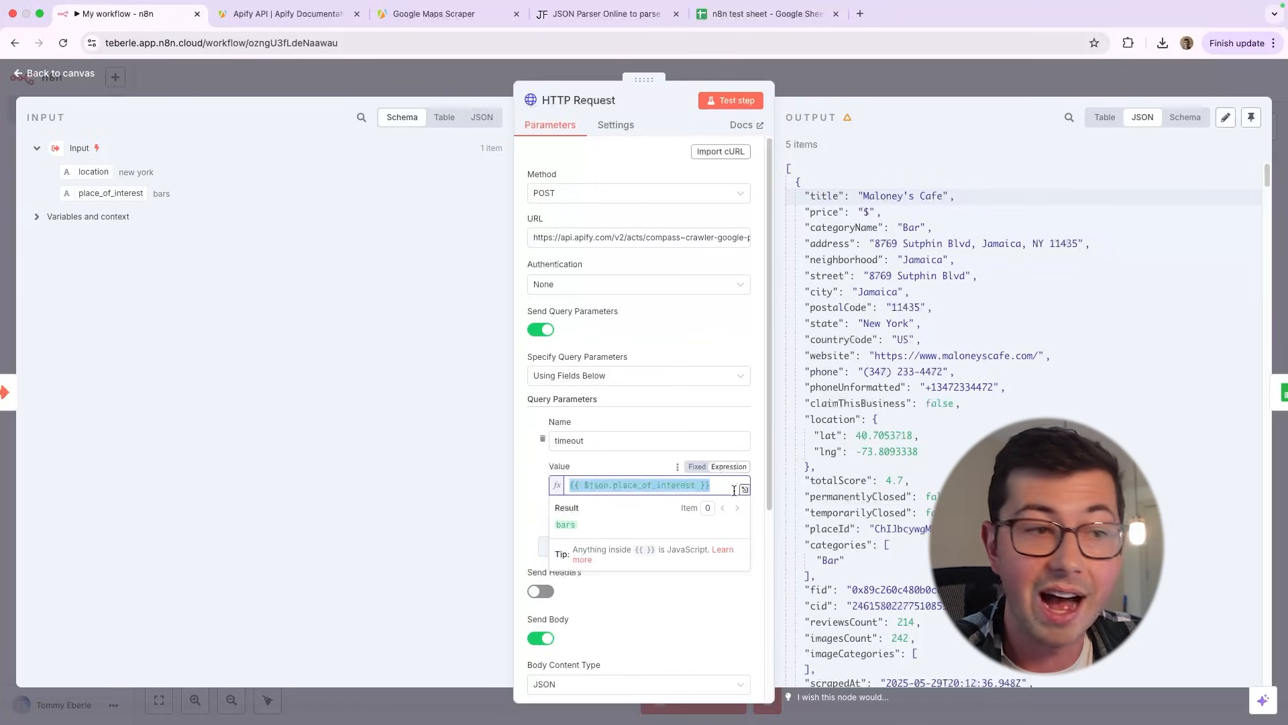
pyautogui.doubleClick(652, 486)
pyautogui.press('BackSpace')
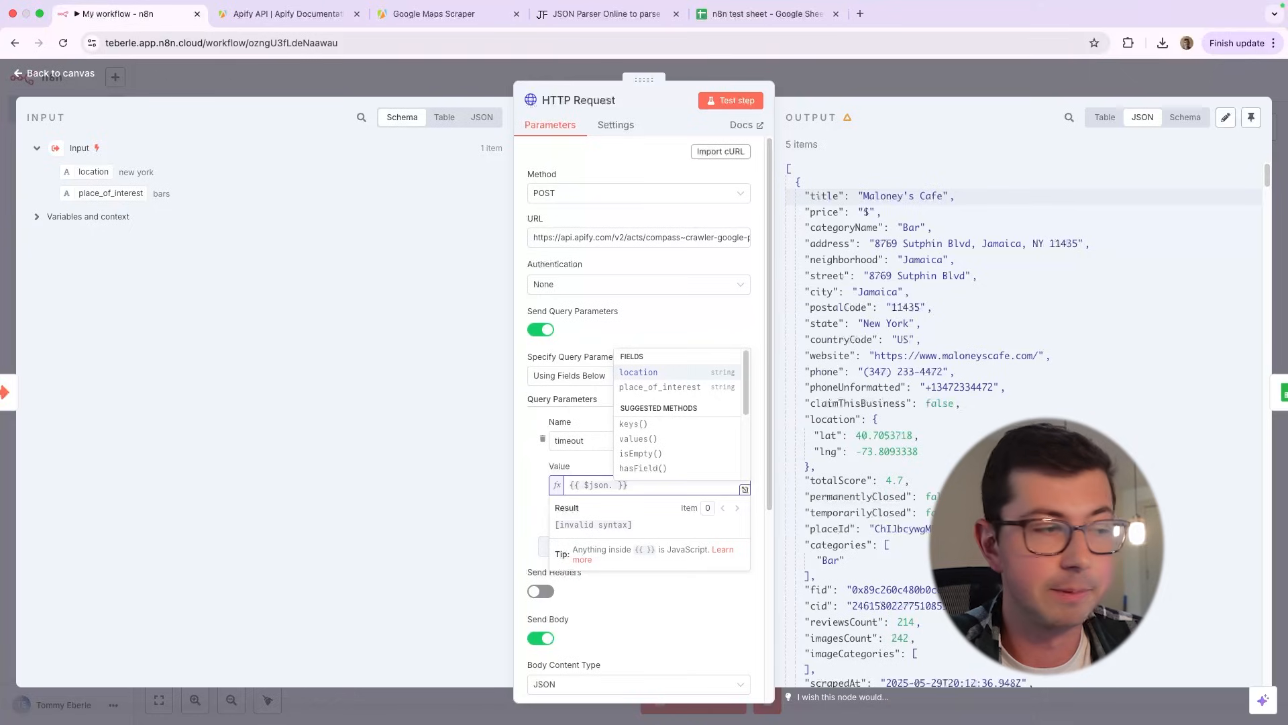
pyautogui.press('Down')
pyautogui.press('Return')
# Misspell the expression's field as place_of_interes, compare it with the input fields, and correct it to place_of_interest
pyautogui.press('BackSpace')
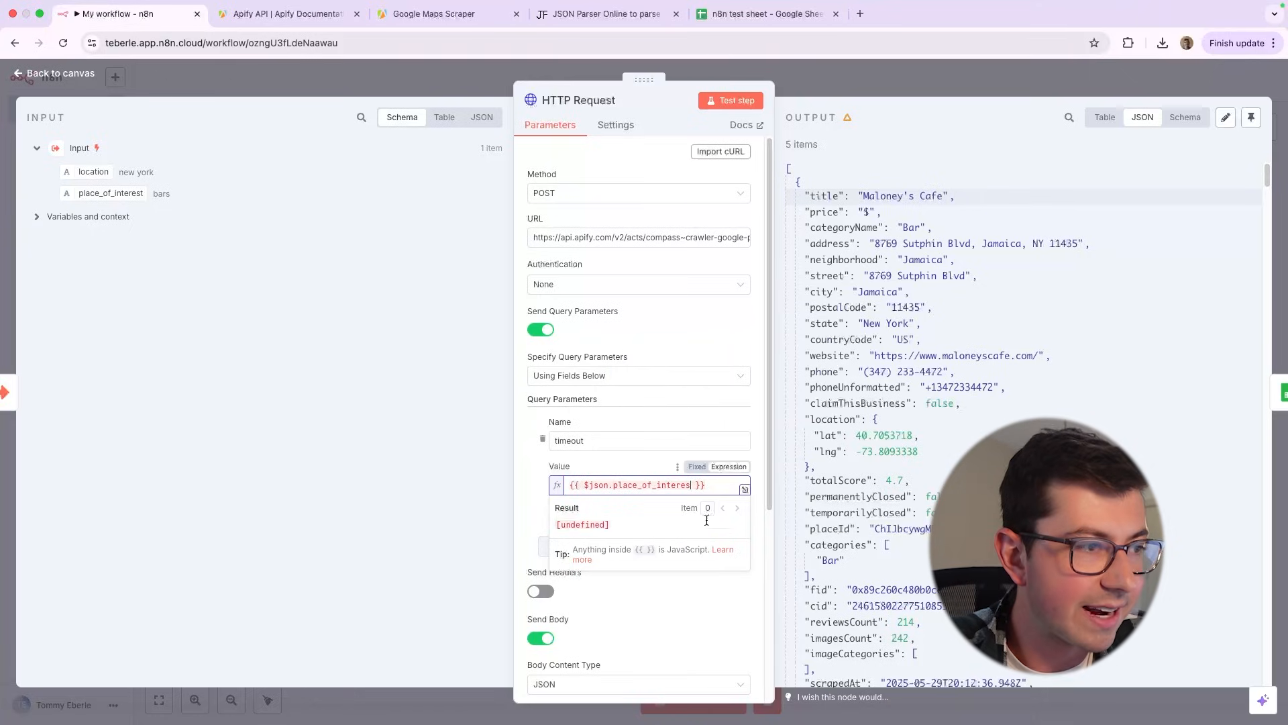
pyautogui.doubleClick(682, 484)
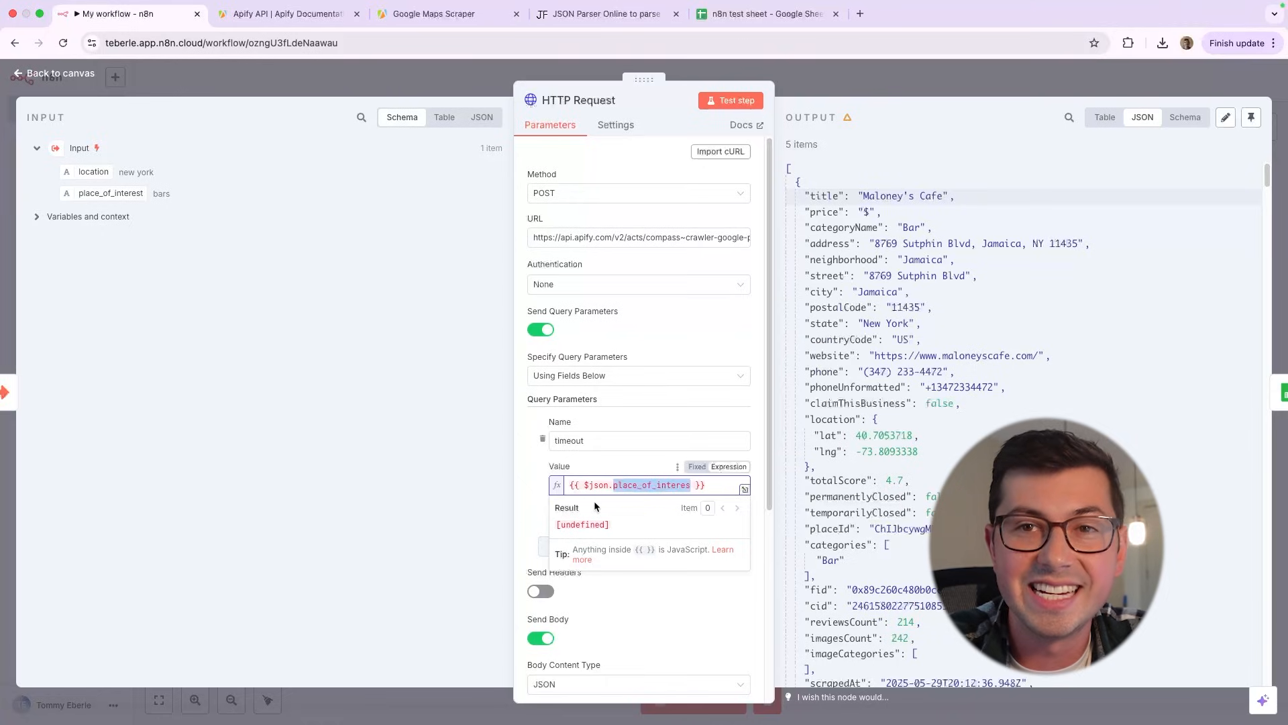
pyautogui.moveTo(193, 210); pyautogui.dragTo(48, 157)
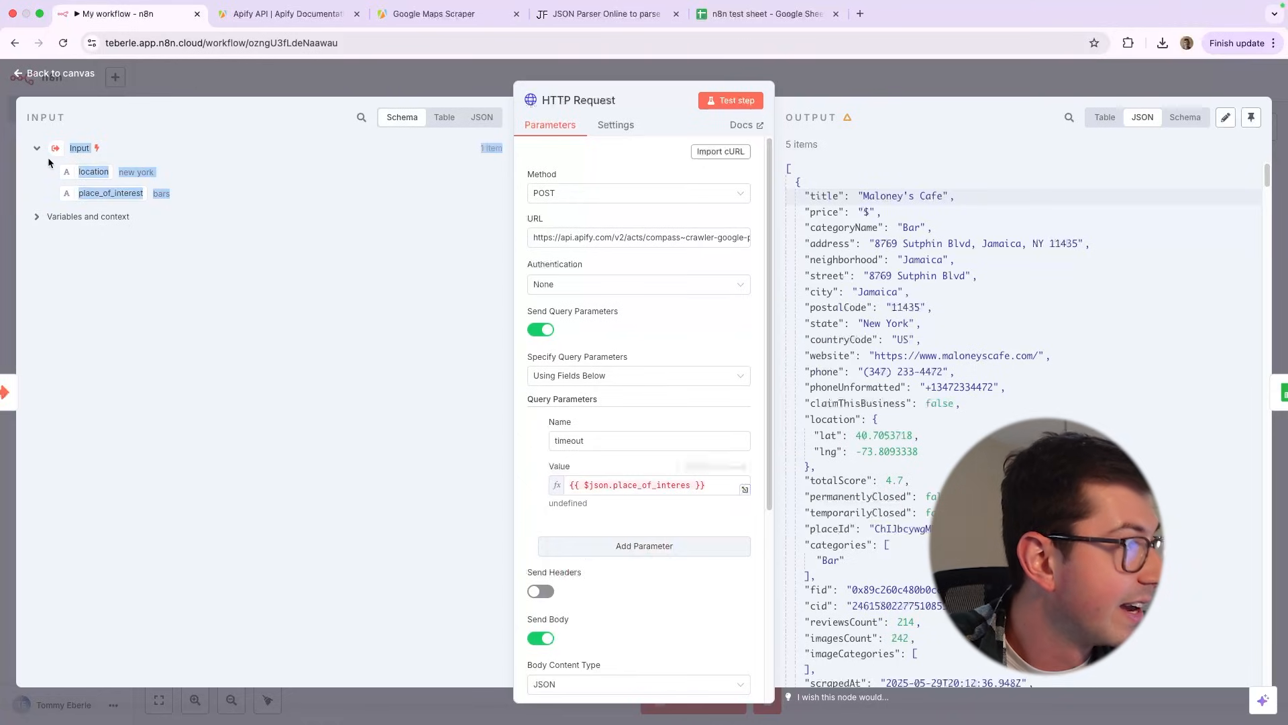
pyautogui.click(627, 489)
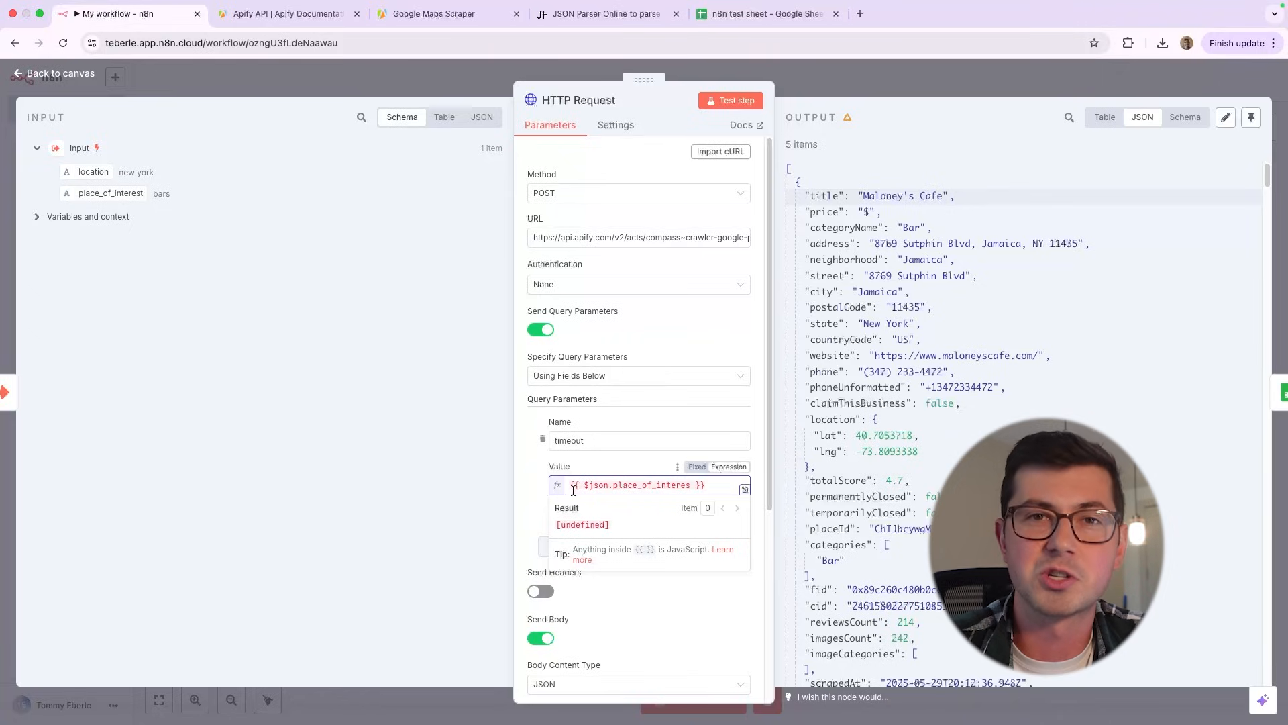
pyautogui.write('t')
pyautogui.click(734, 521)
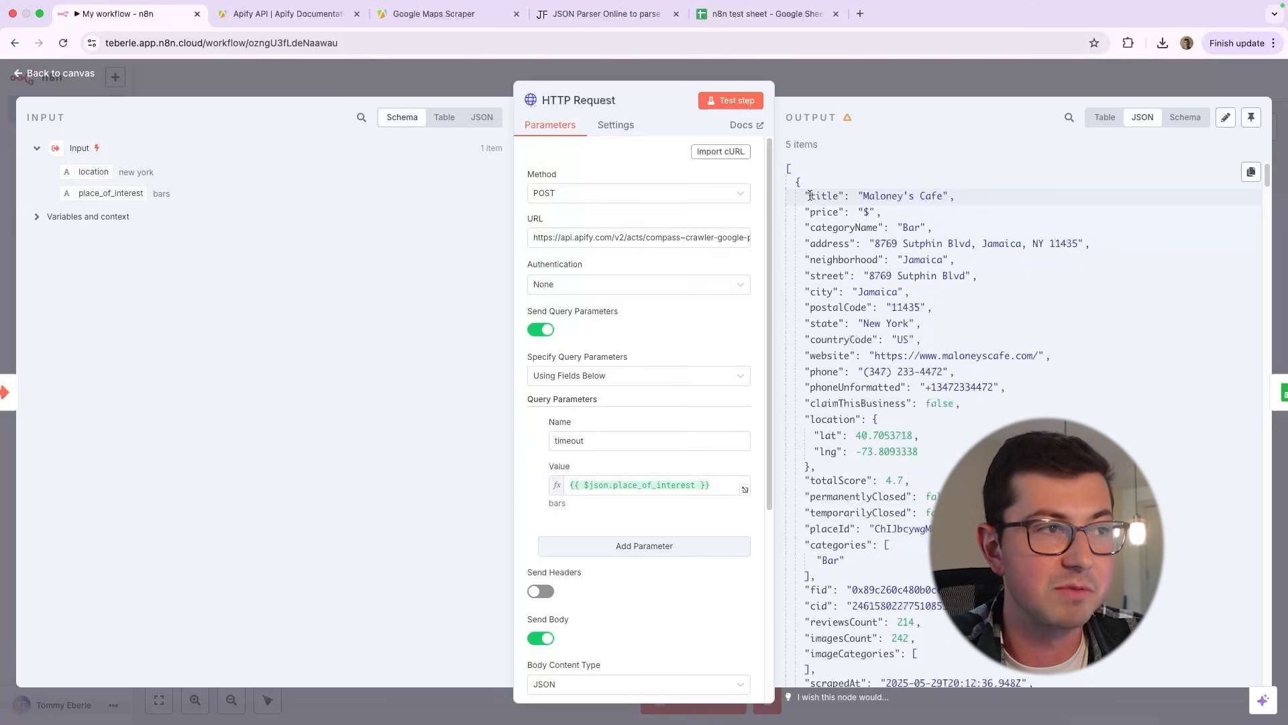
# Examine the key-value pairs in the HTTP Request's JSON output and in the Google Maps Scraper's JSON input on Apify
pyautogui.moveTo(810, 197); pyautogui.dragTo(910, 481)
pyautogui.click(818, 243)
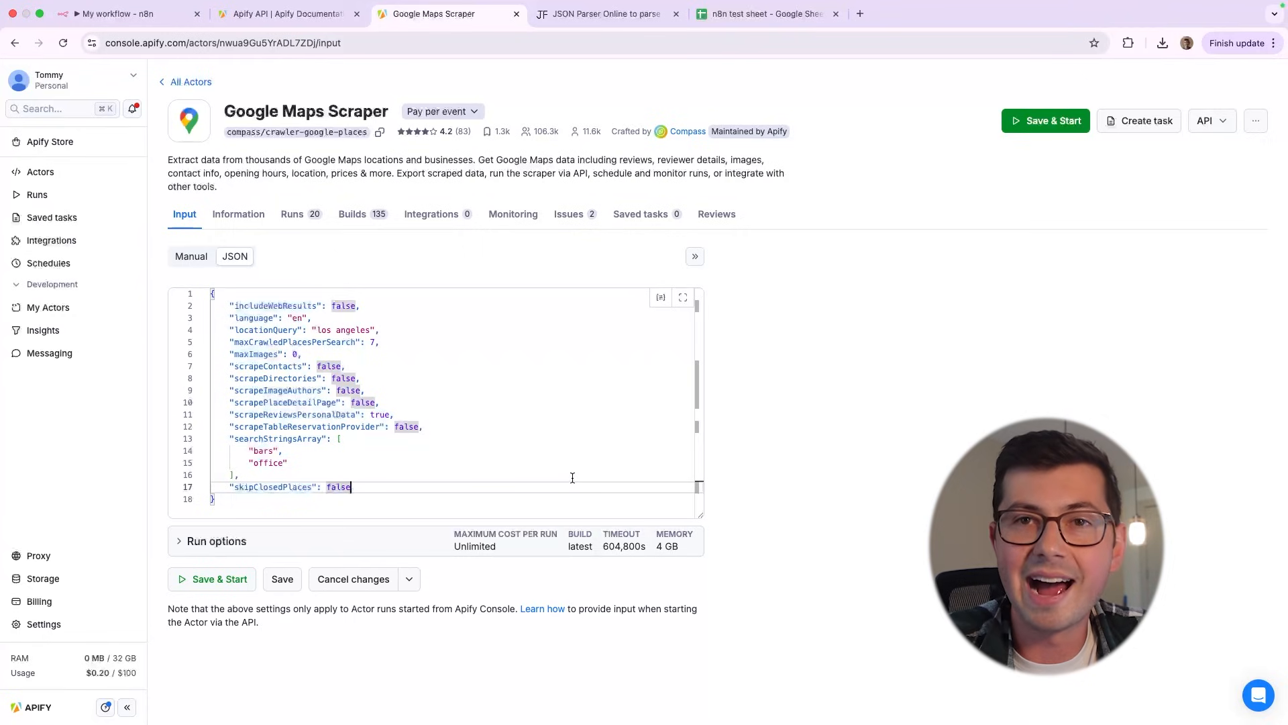
pyautogui.moveTo(573, 477); pyautogui.dragTo(216, 296)
pyautogui.click(325, 329)
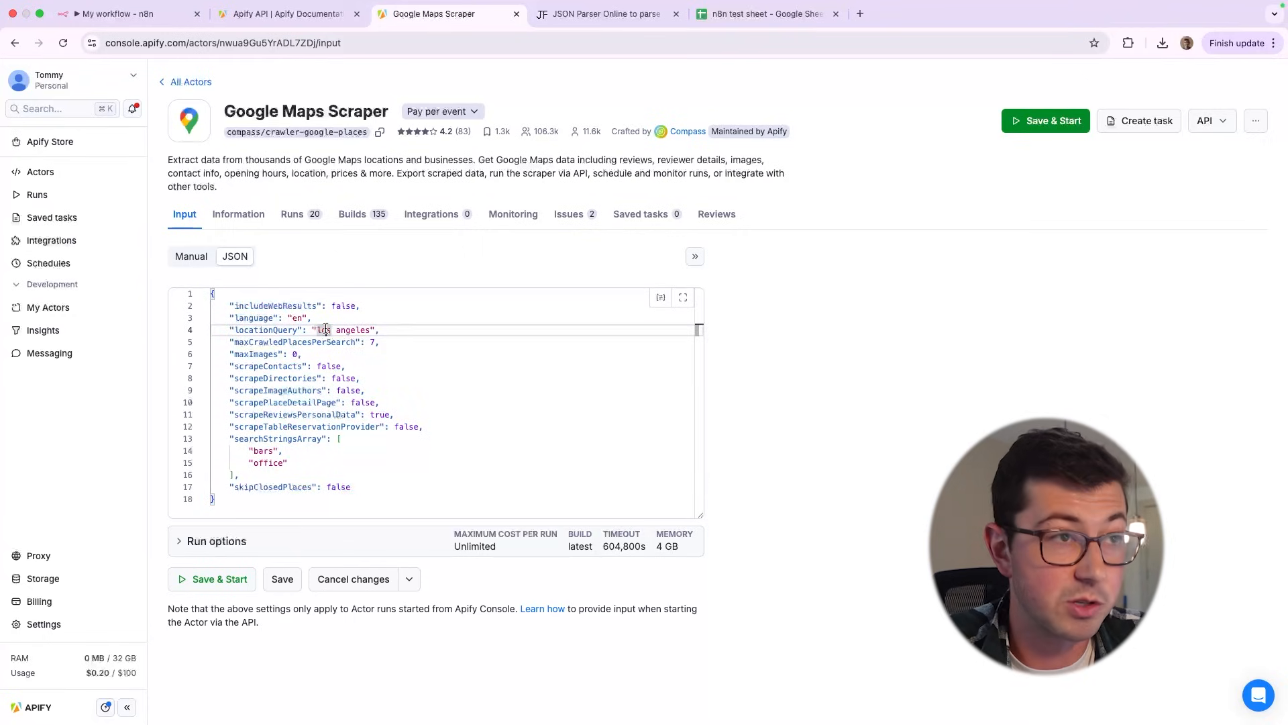
pyautogui.moveTo(323, 329)
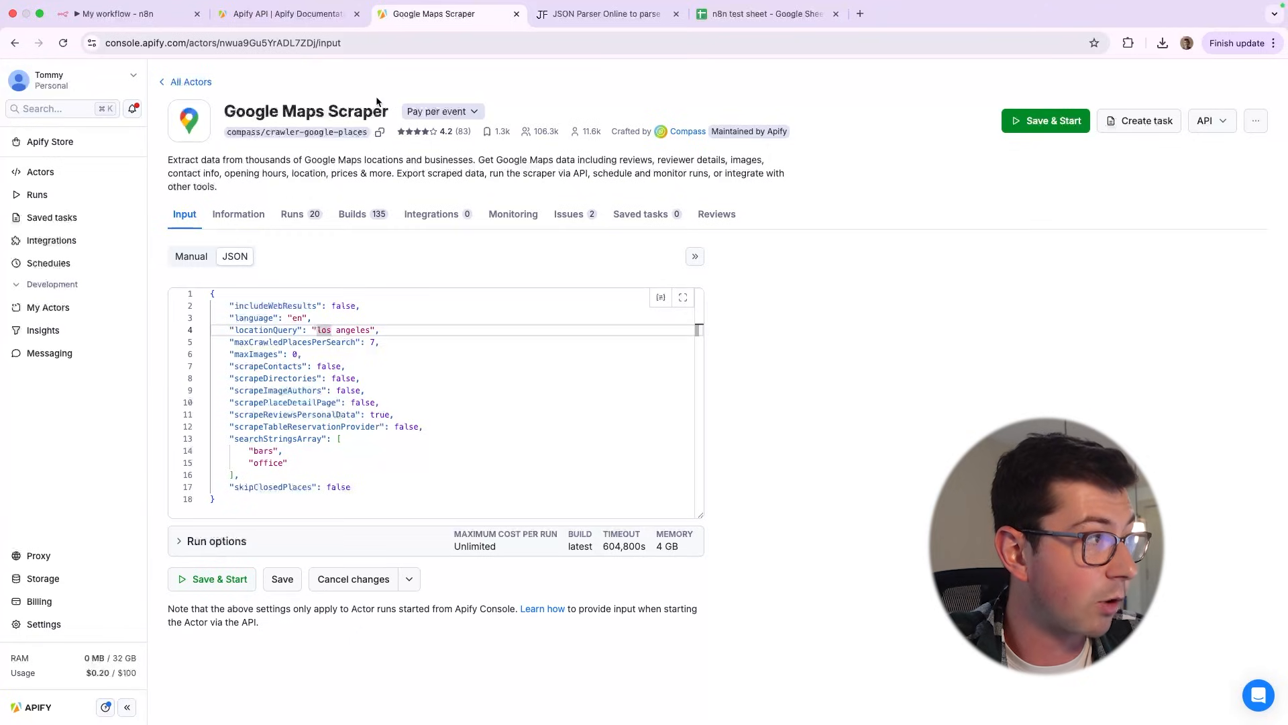
pyautogui.moveTo(221, 500); pyautogui.dragTo(184, 312)
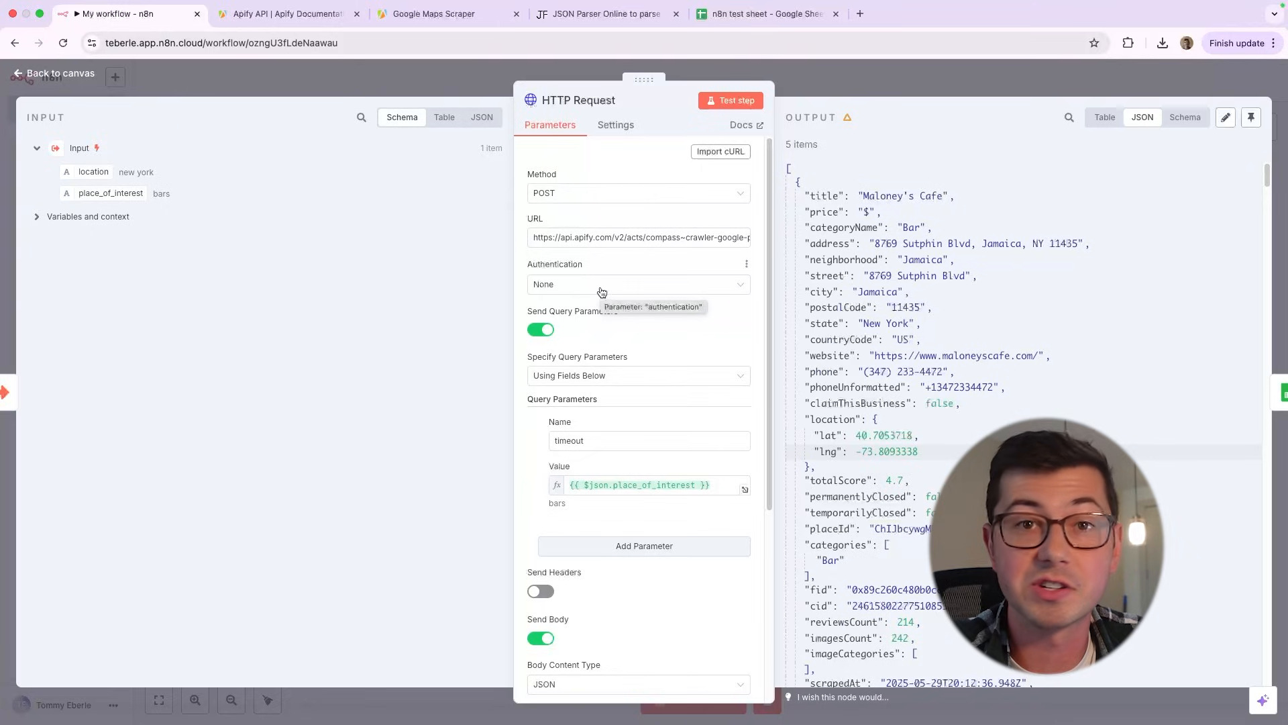
# Review the n8n HTTP Request node's URL, query parameters and JSON body
pyautogui.tripleClick(577, 237)
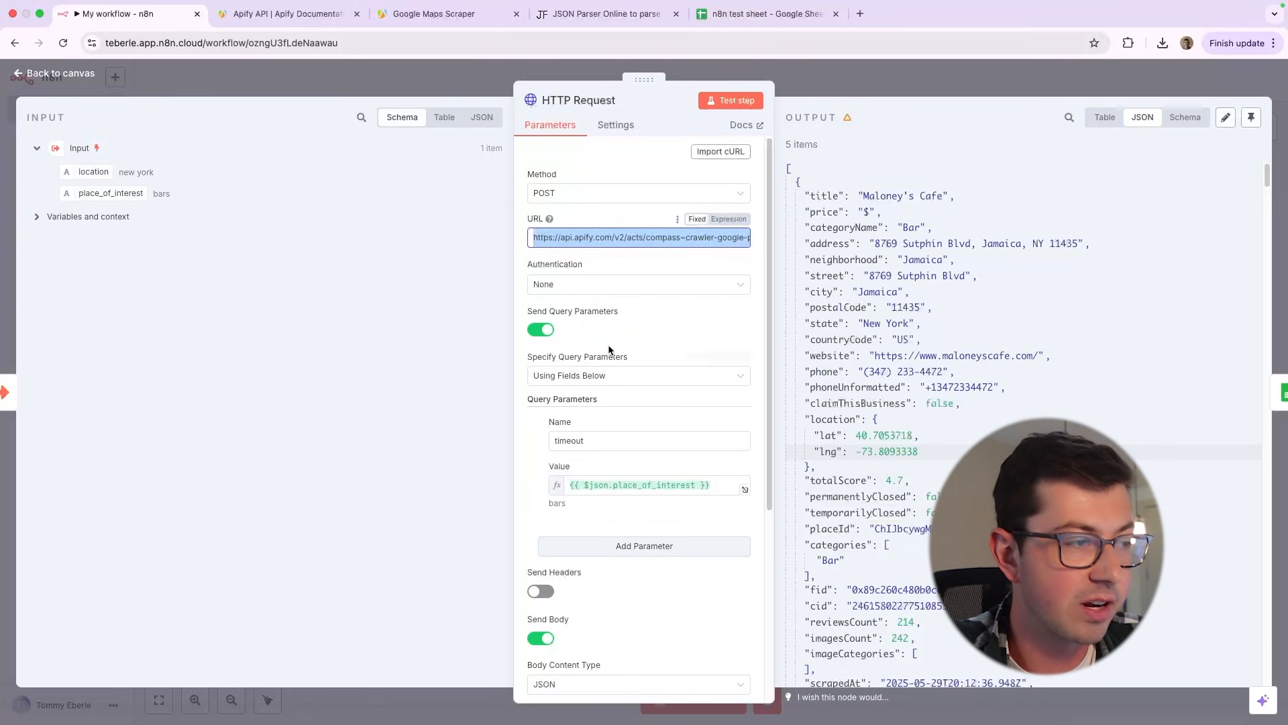
pyautogui.scroll(-5, 609, 349)
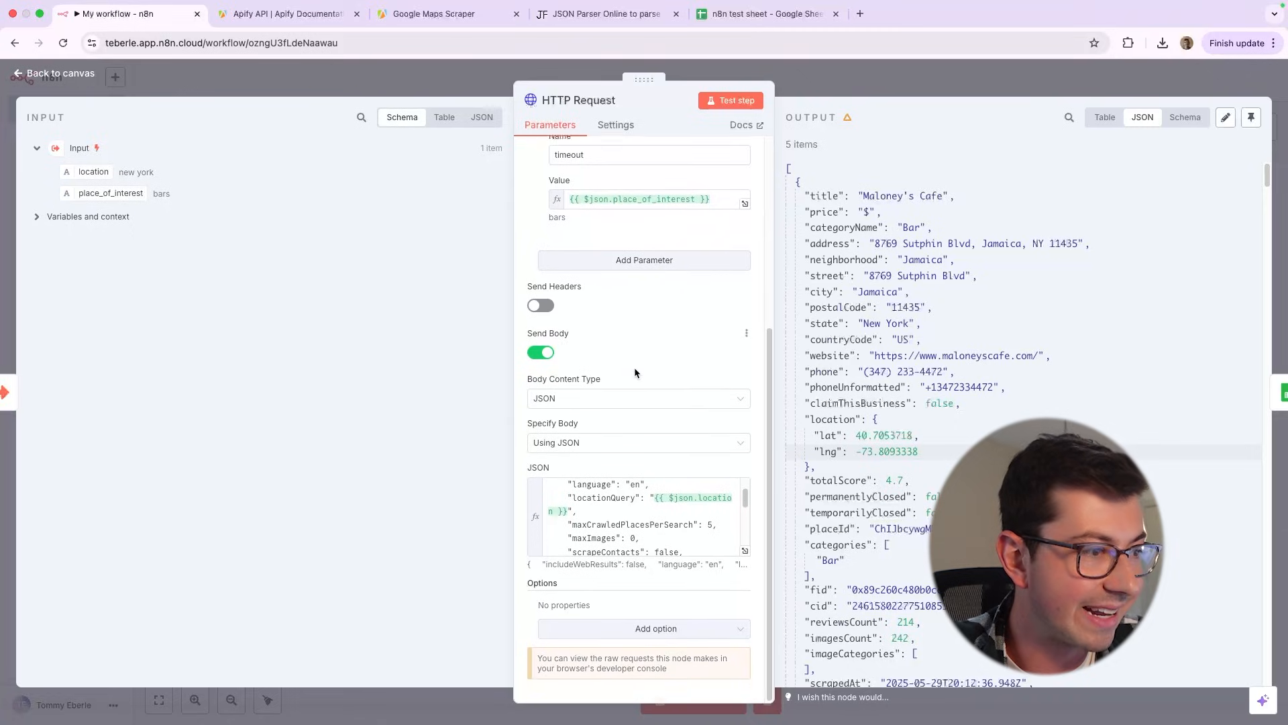
pyautogui.scroll(5, 642, 365)
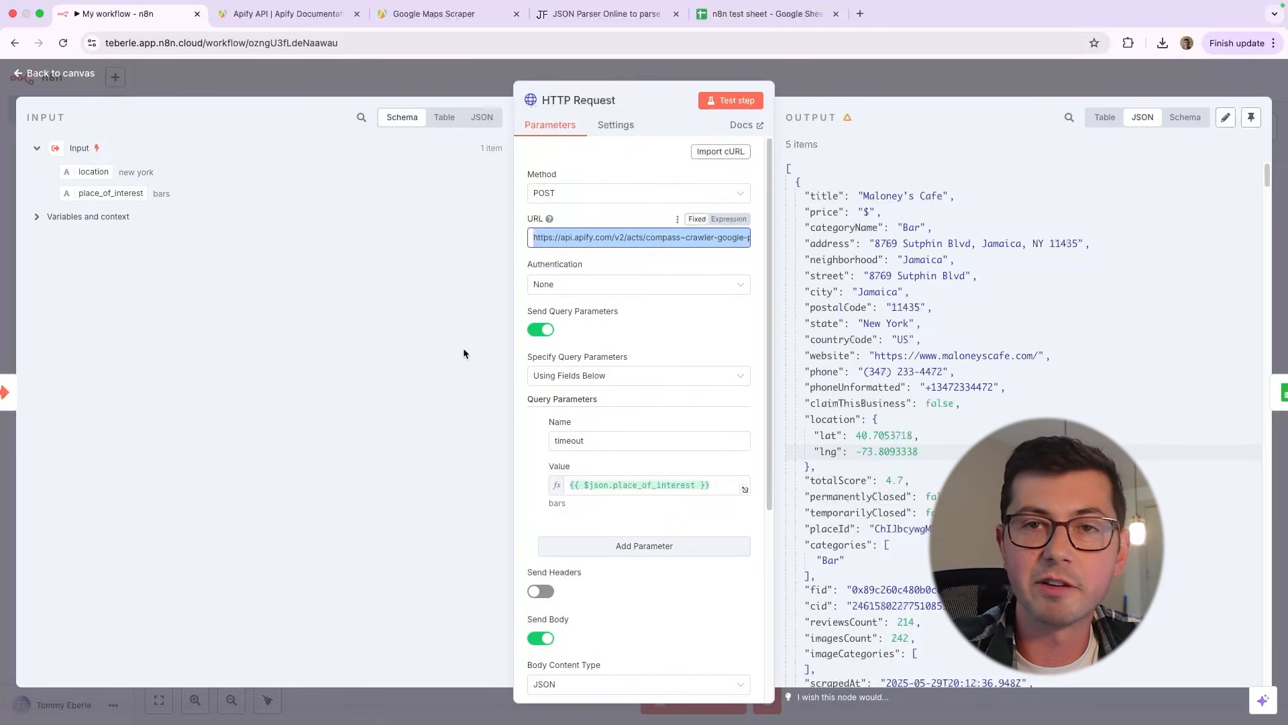
# Delete the configured HTTP Request node from the canvas and add a new one between the Input and Google Sheets nodes
pyautogui.click(33, 72)
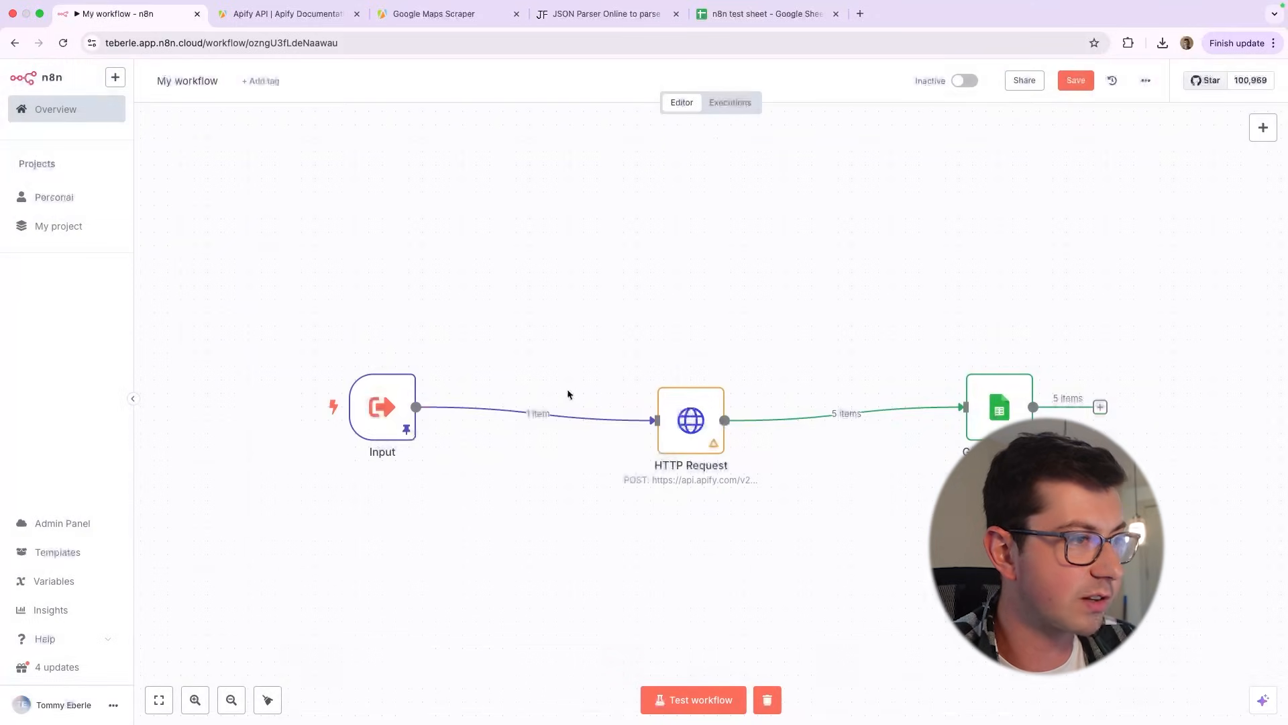
pyautogui.rightClick(689, 414)
pyautogui.click(738, 671)
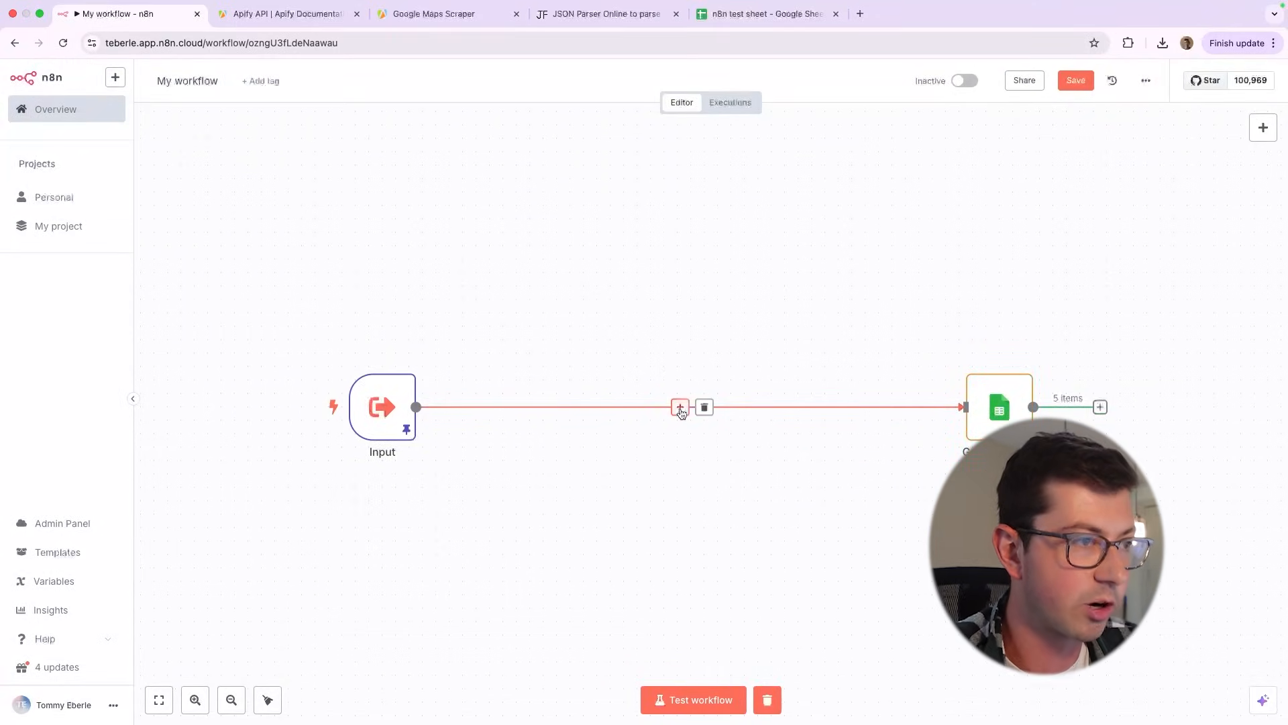
pyautogui.click(680, 406)
pyautogui.write('http')
pyautogui.click(1242, 200)
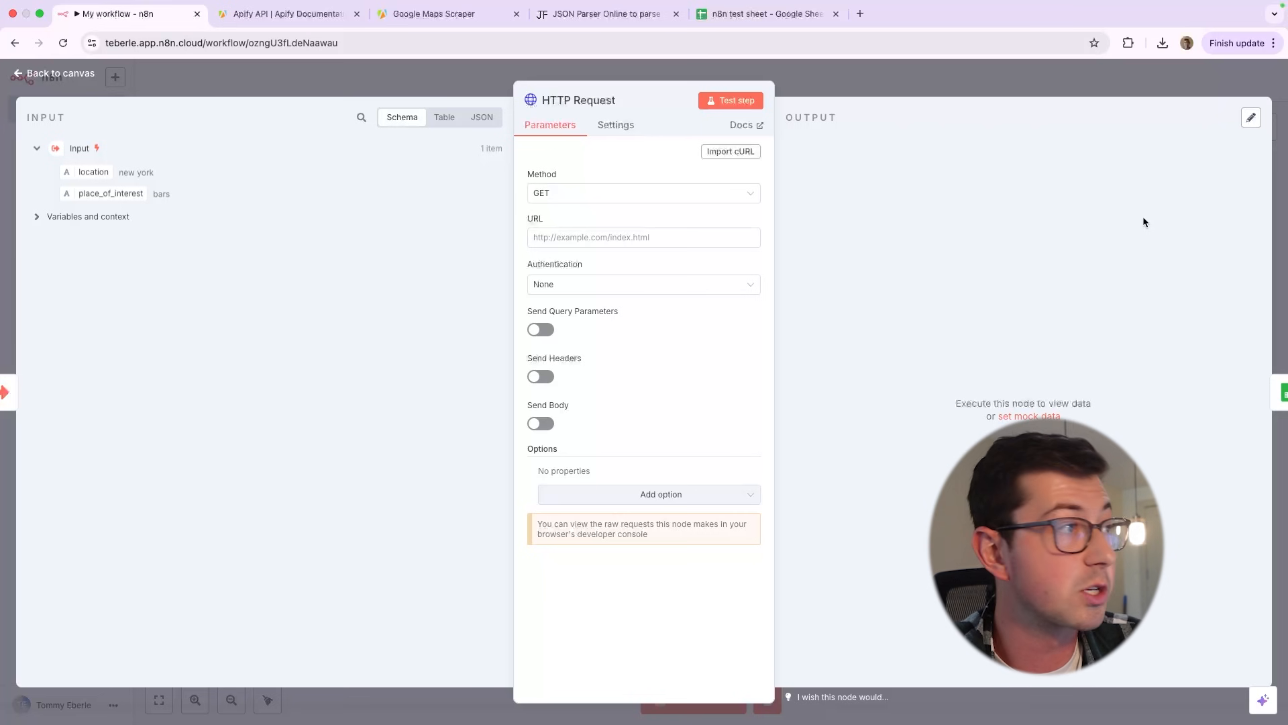
# Switch to the Apify API documentation and open the POST reference for "Run Actor synchronously with input and return output"
pyautogui.click(342, 20)
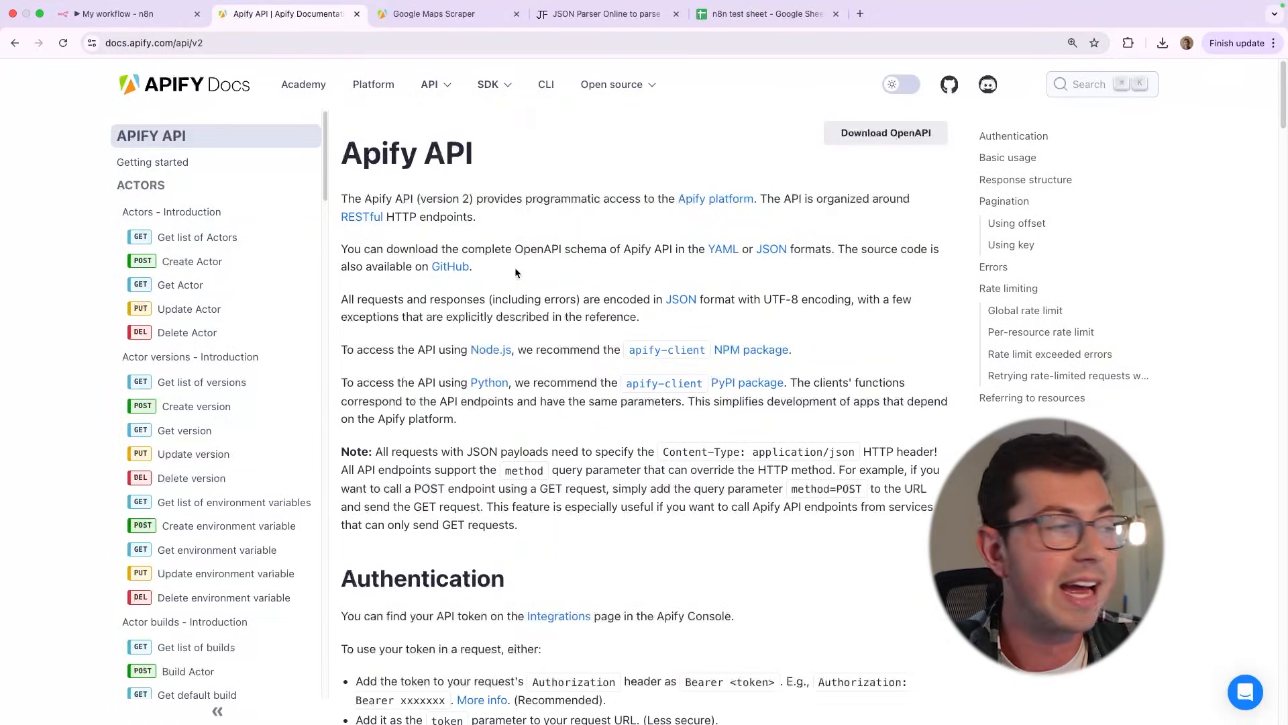
pyautogui.scroll(-3, 198, 347)
pyautogui.scroll(3, 181, 326)
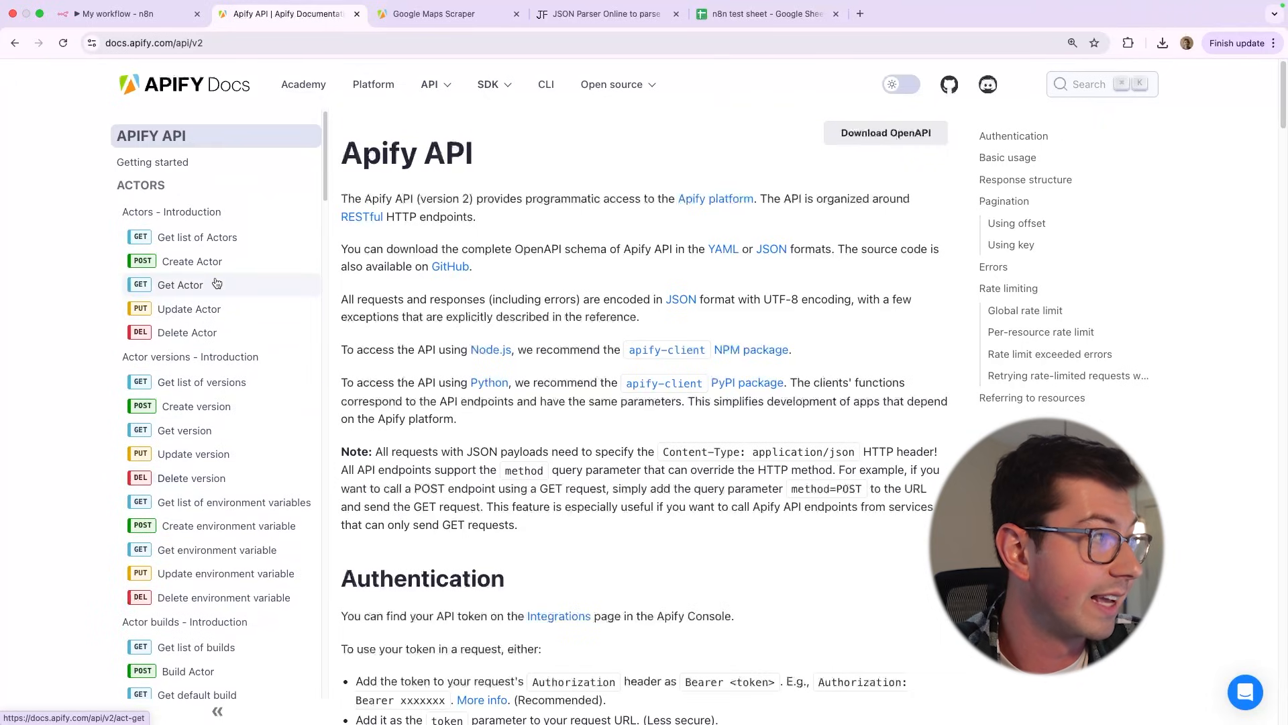
pyautogui.click(202, 284)
pyautogui.click(226, 268)
pyautogui.scroll(-7, 228, 275)
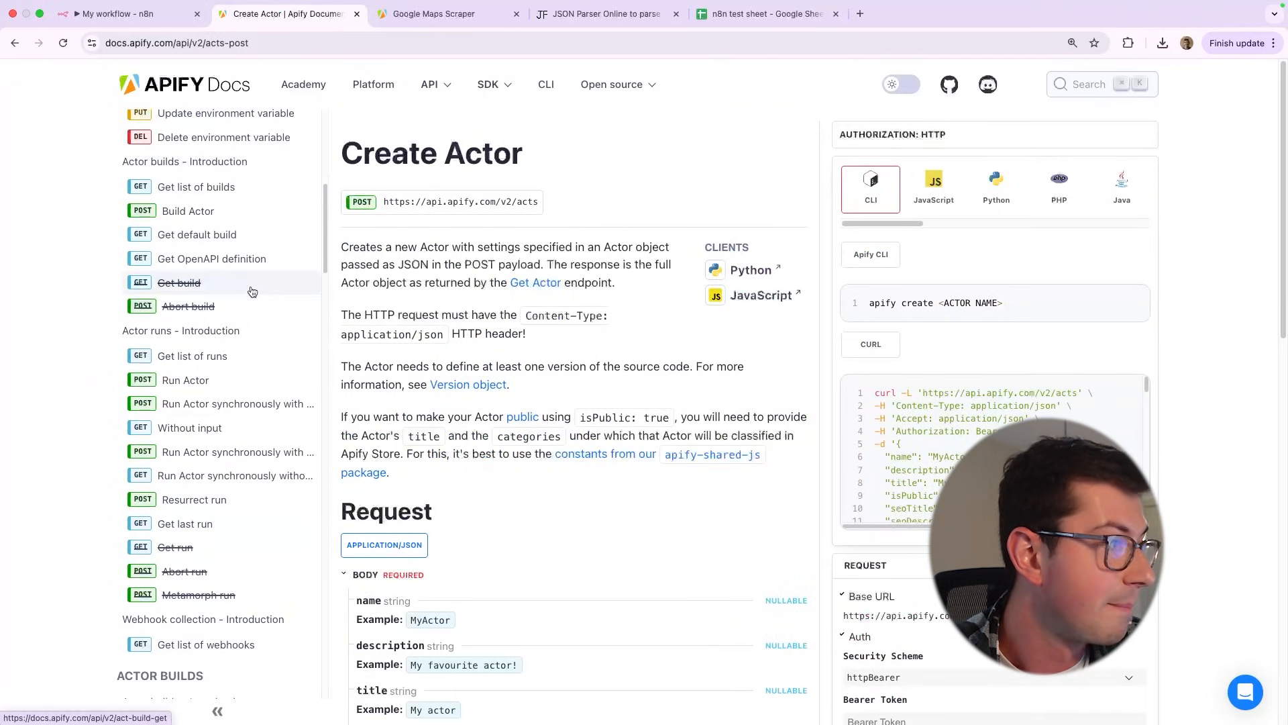
pyautogui.click(263, 404)
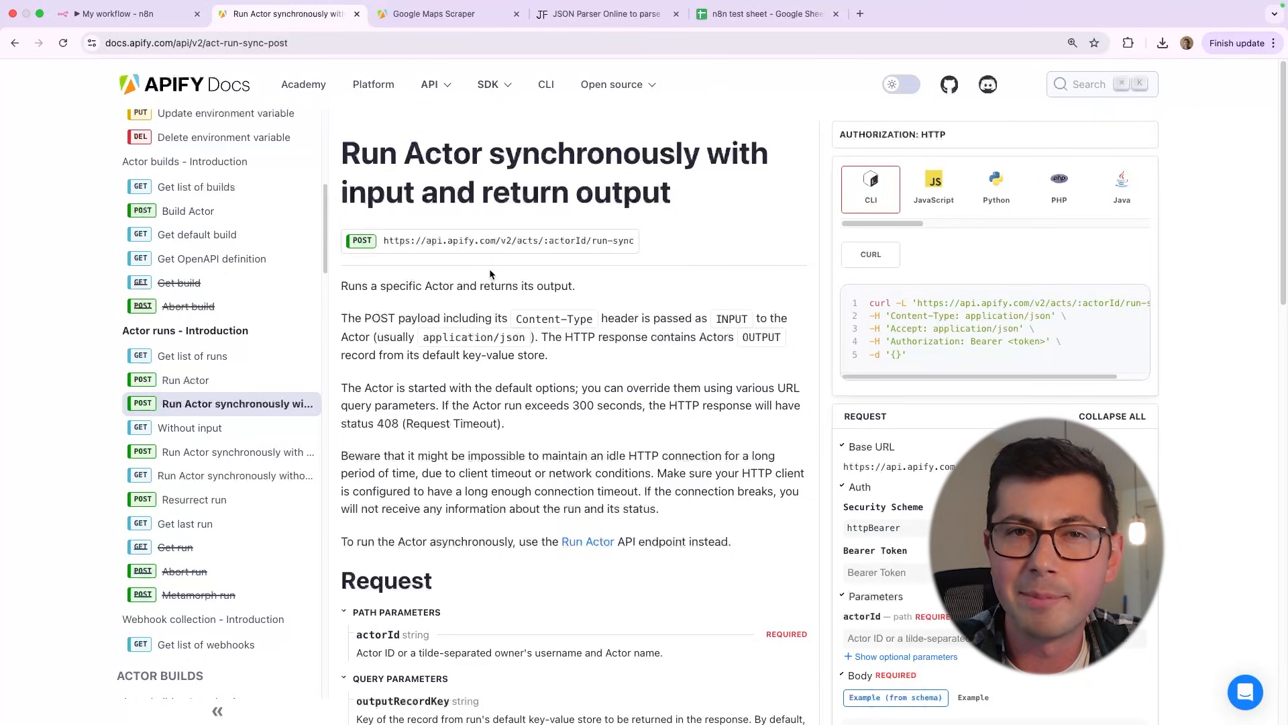
# Open the "Get list of Actors" reference and copy its GET endpoint URL
pyautogui.scroll(2, 191, 237)
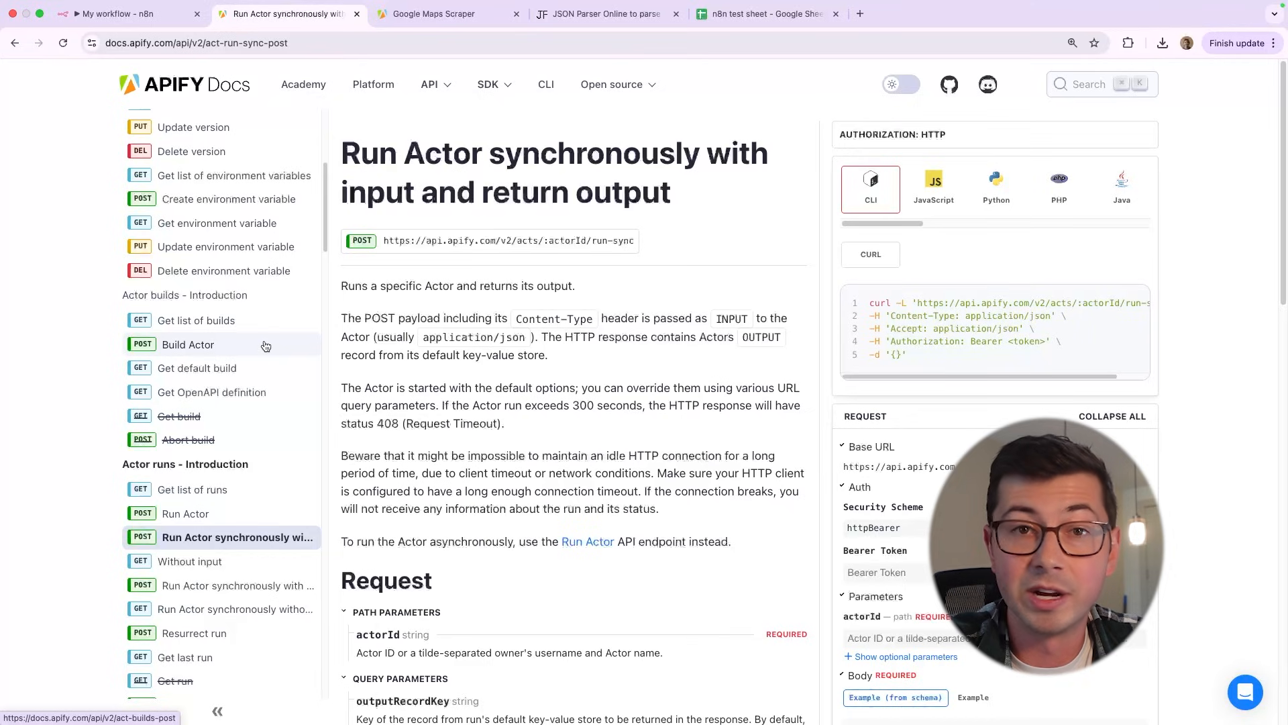
pyautogui.scroll(5, 266, 345)
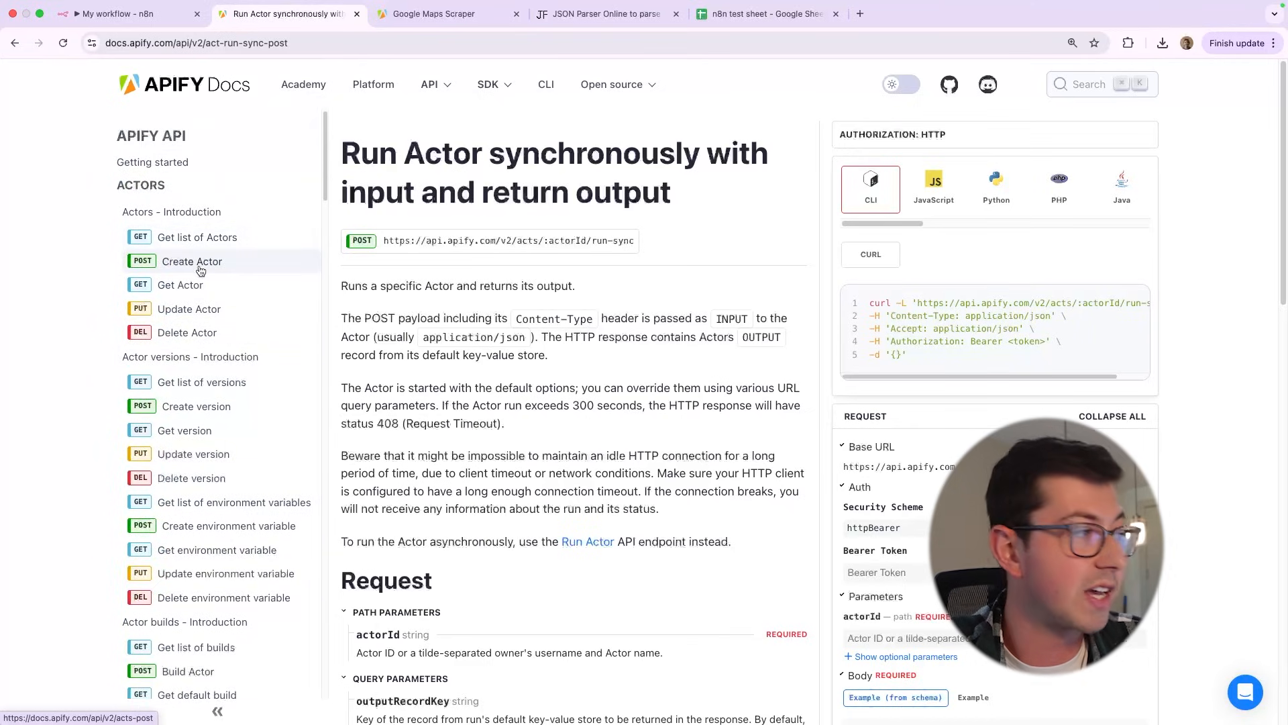
pyautogui.click(195, 243)
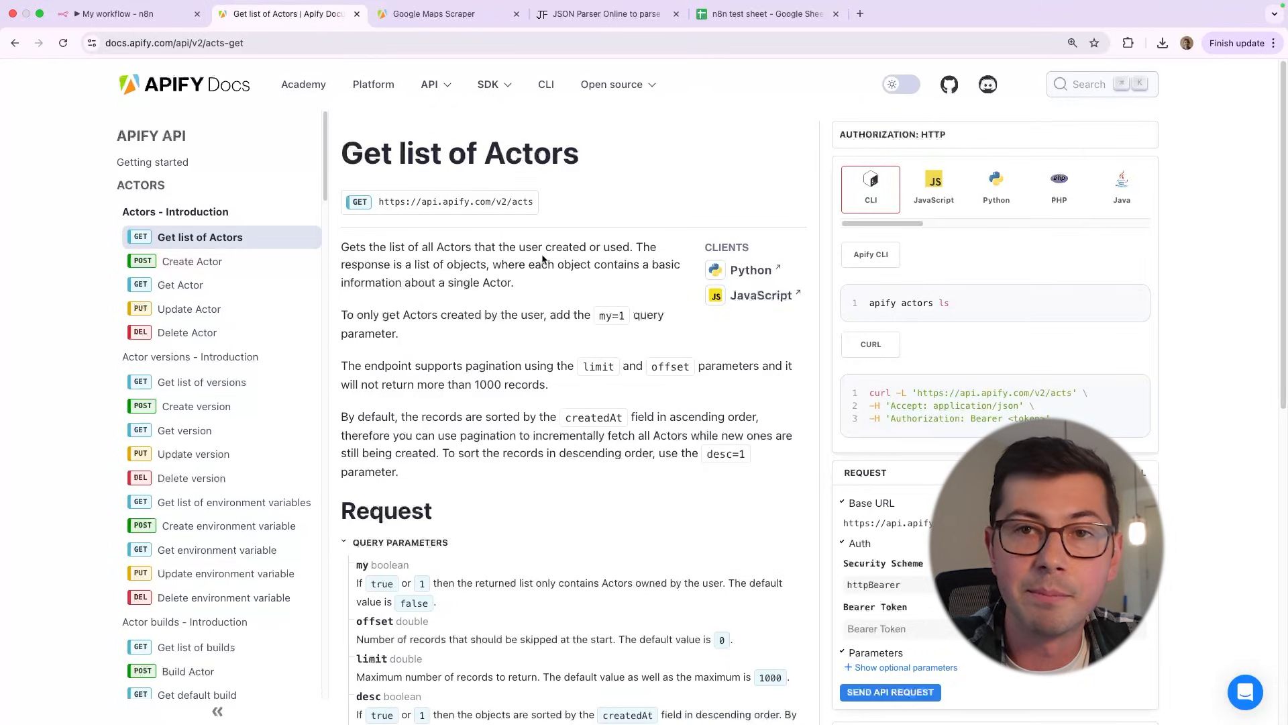
pyautogui.tripleClick(450, 149)
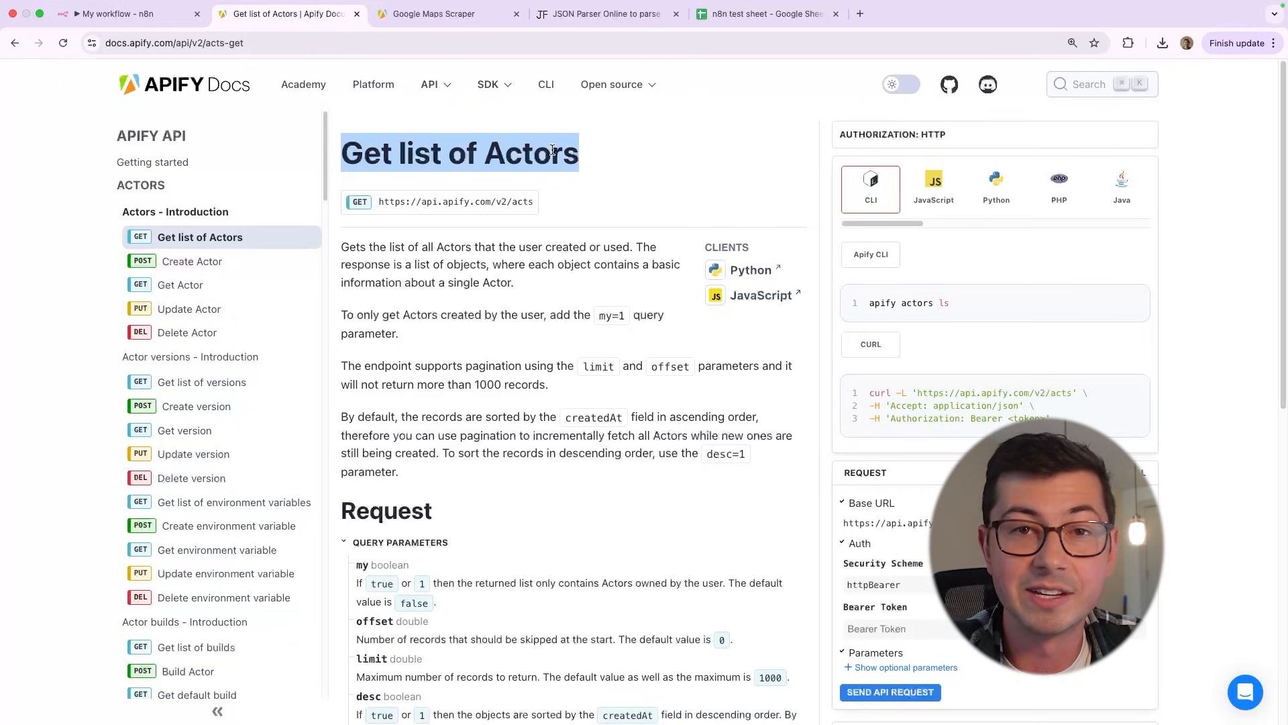
pyautogui.click(558, 184)
pyautogui.tripleClick(442, 198)
pyautogui.press('super+c')
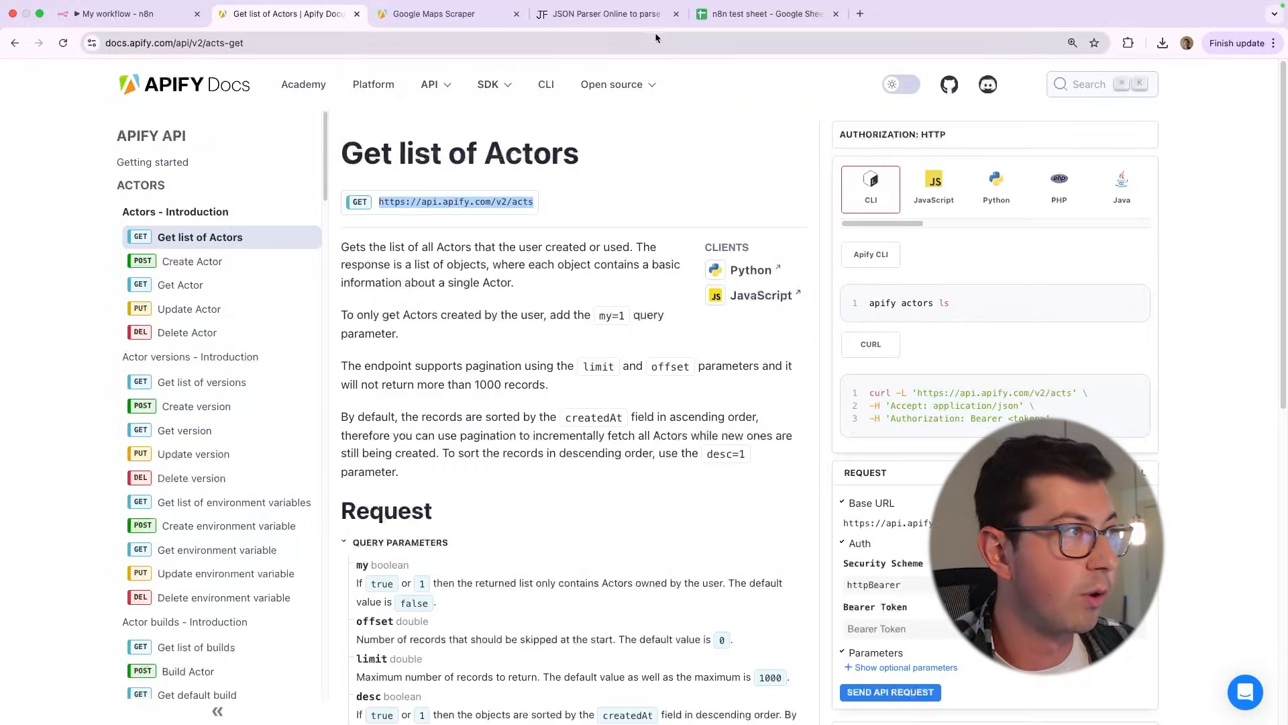
pyautogui.press('super+1')
pyautogui.click(634, 240)
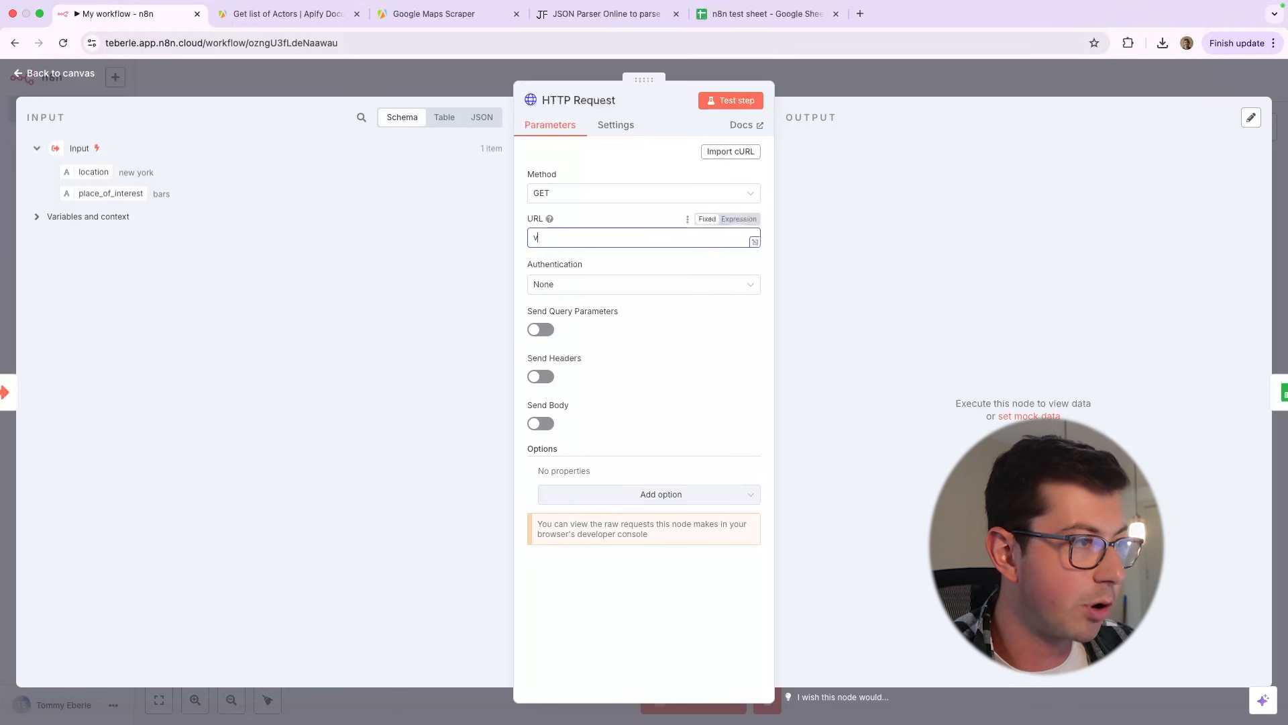
pyautogui.press('super+v')
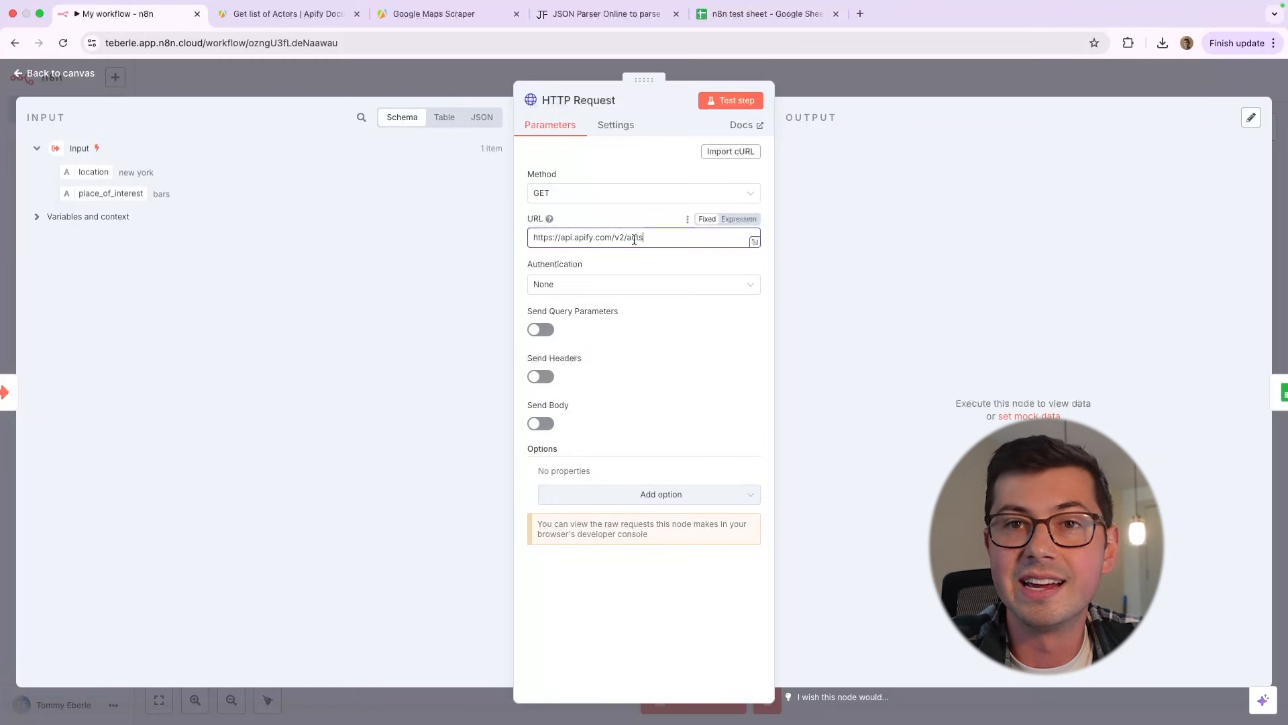
# Switch to the Google Maps Scraper page in Apify and open its list of API endpoints
pyautogui.press('super+2')
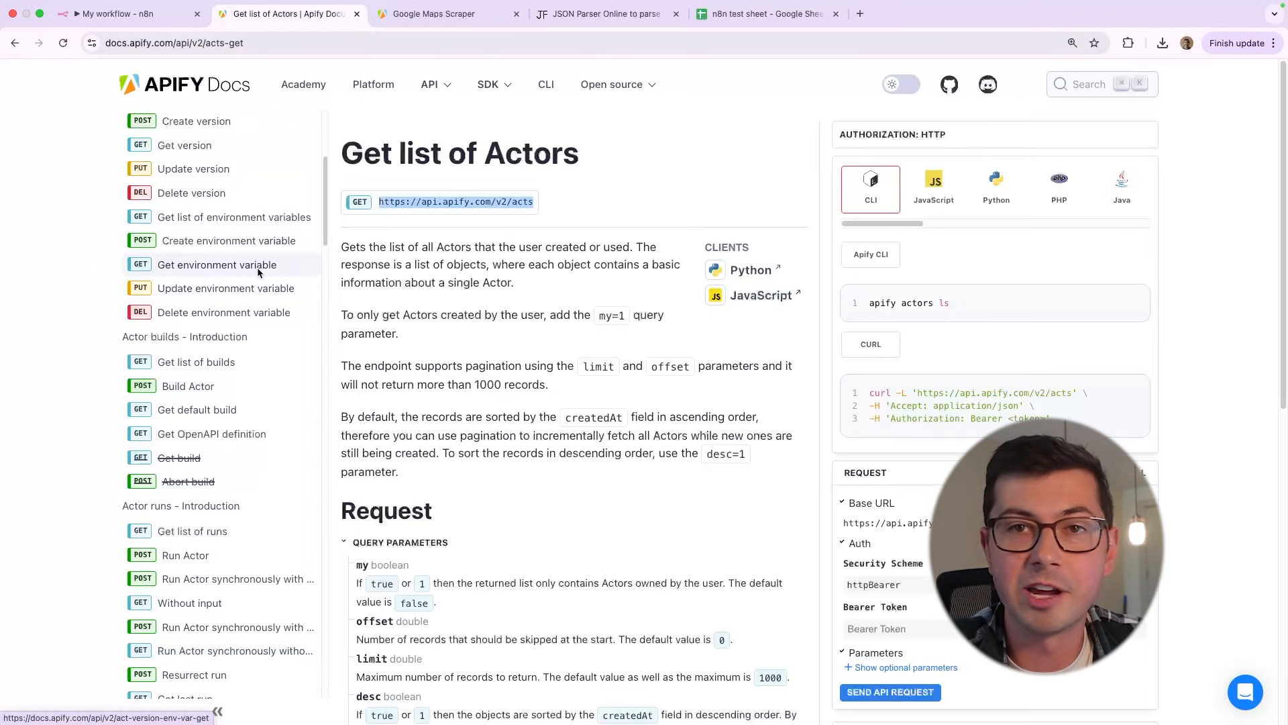
pyautogui.click(436, 14)
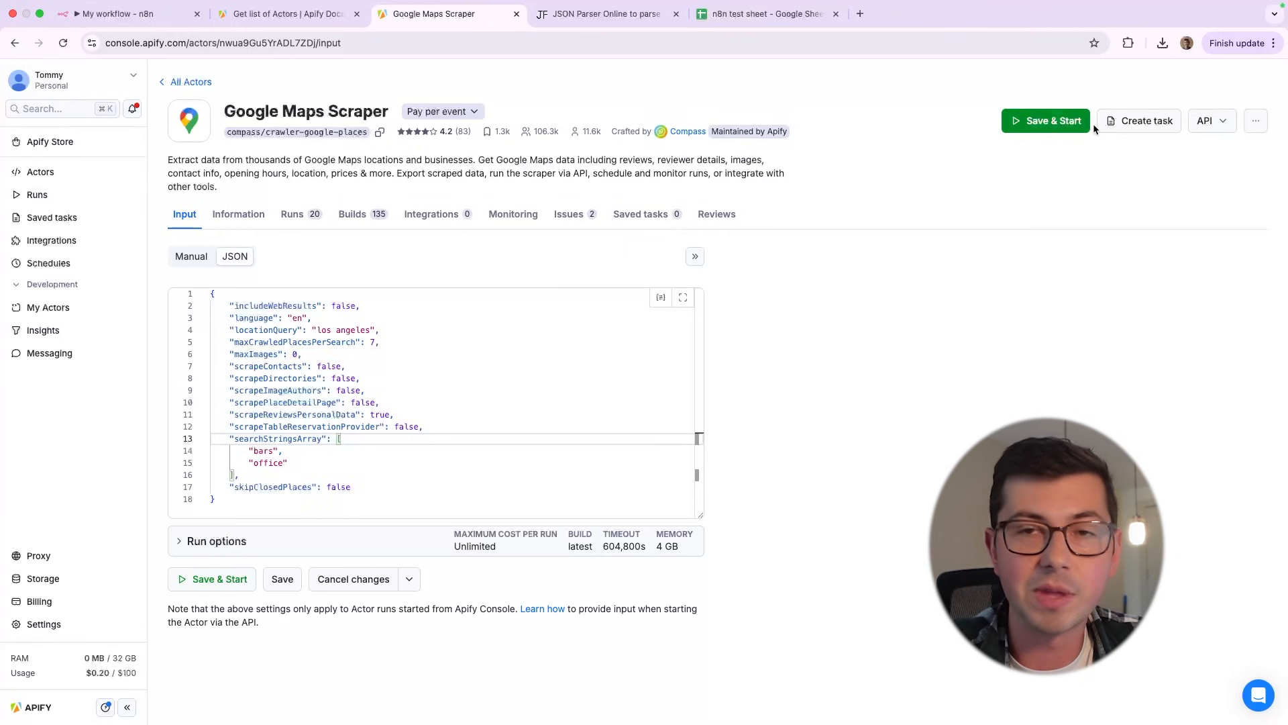
pyautogui.click(1222, 129)
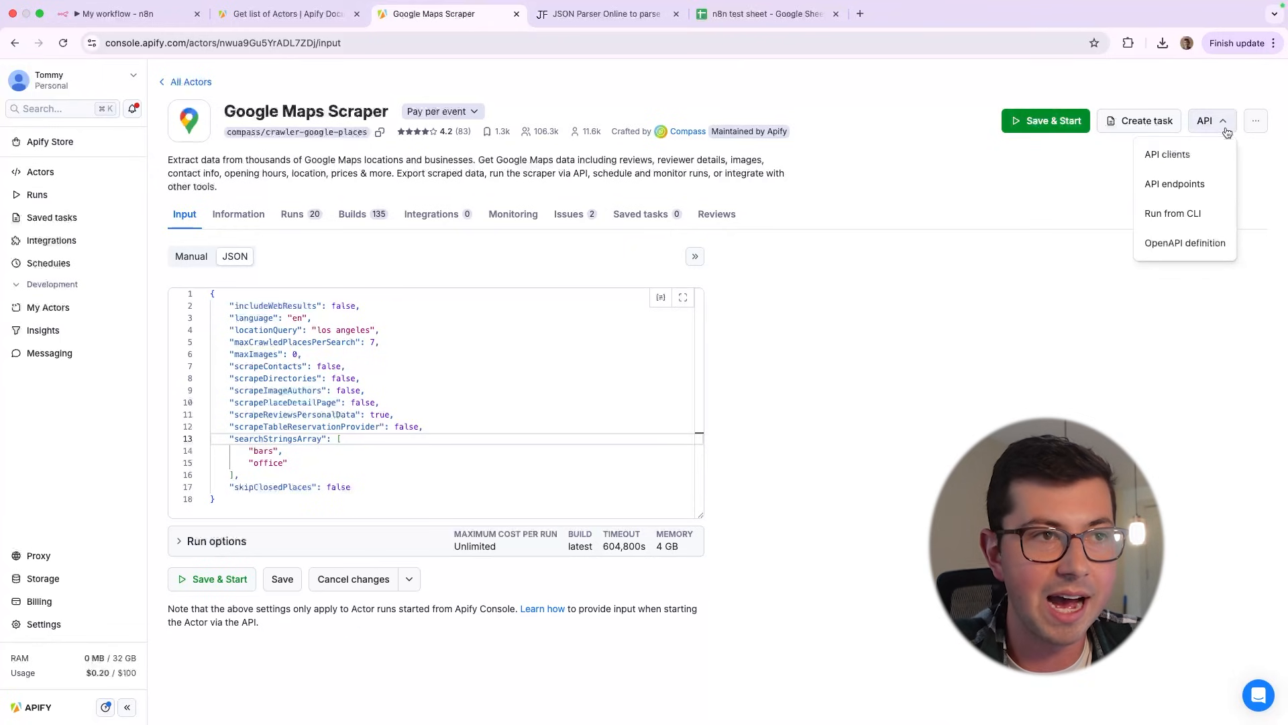
pyautogui.click(1179, 184)
# Examine the descriptions of the Run Actor and Run Actor synchronously endpoints
pyautogui.scroll(-3, 738, 312)
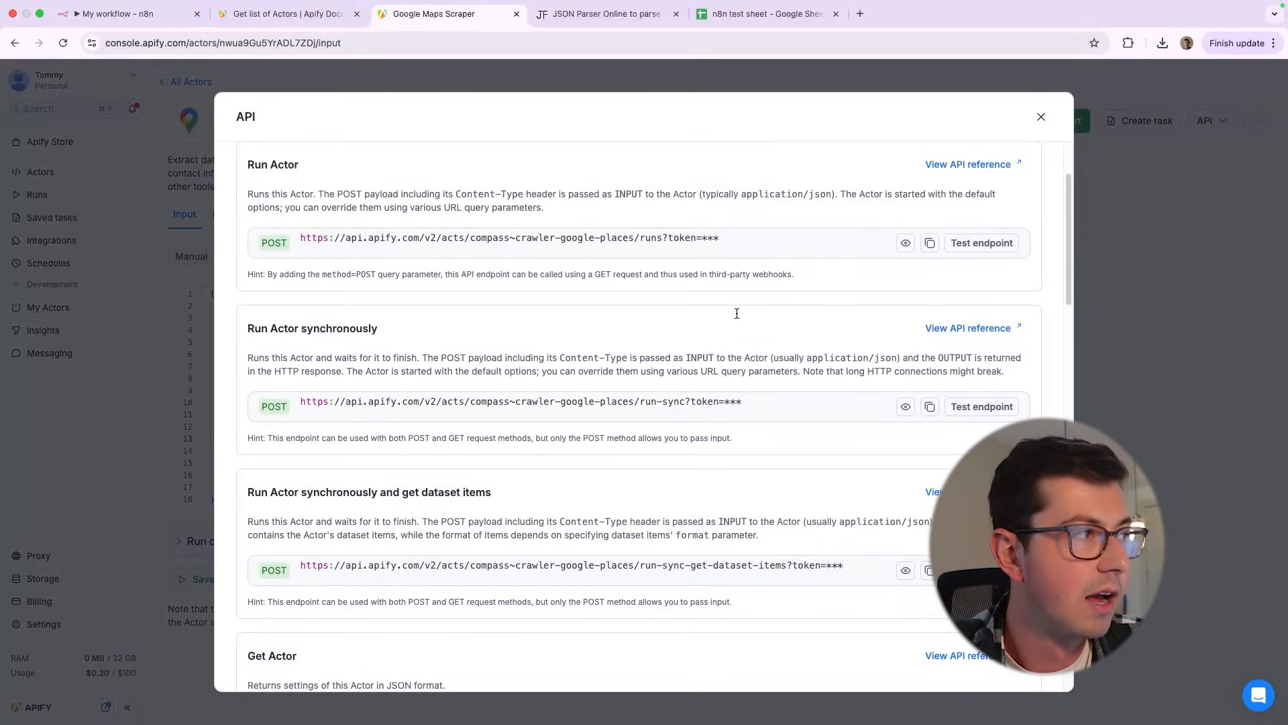
pyautogui.scroll(2, 737, 313)
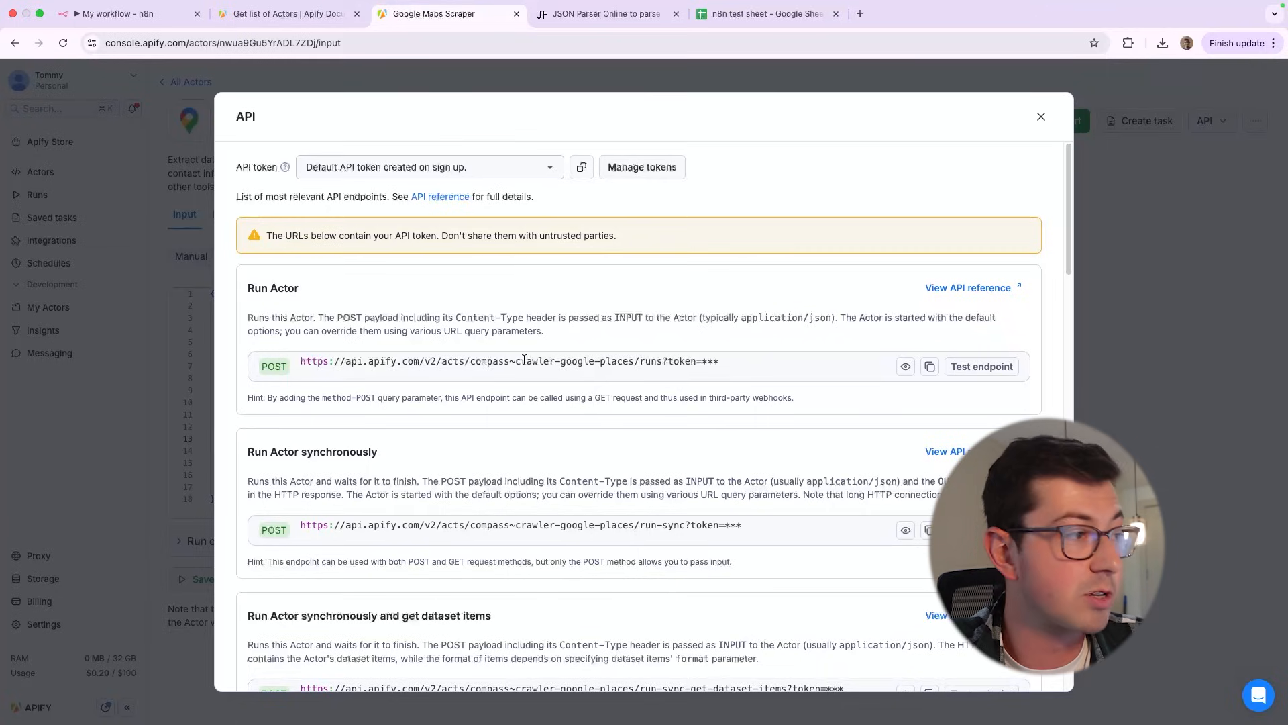
pyautogui.moveTo(543, 332); pyautogui.dragTo(304, 330)
pyautogui.scroll(-2, 319, 324)
pyautogui.moveTo(478, 380); pyautogui.dragTo(247, 377)
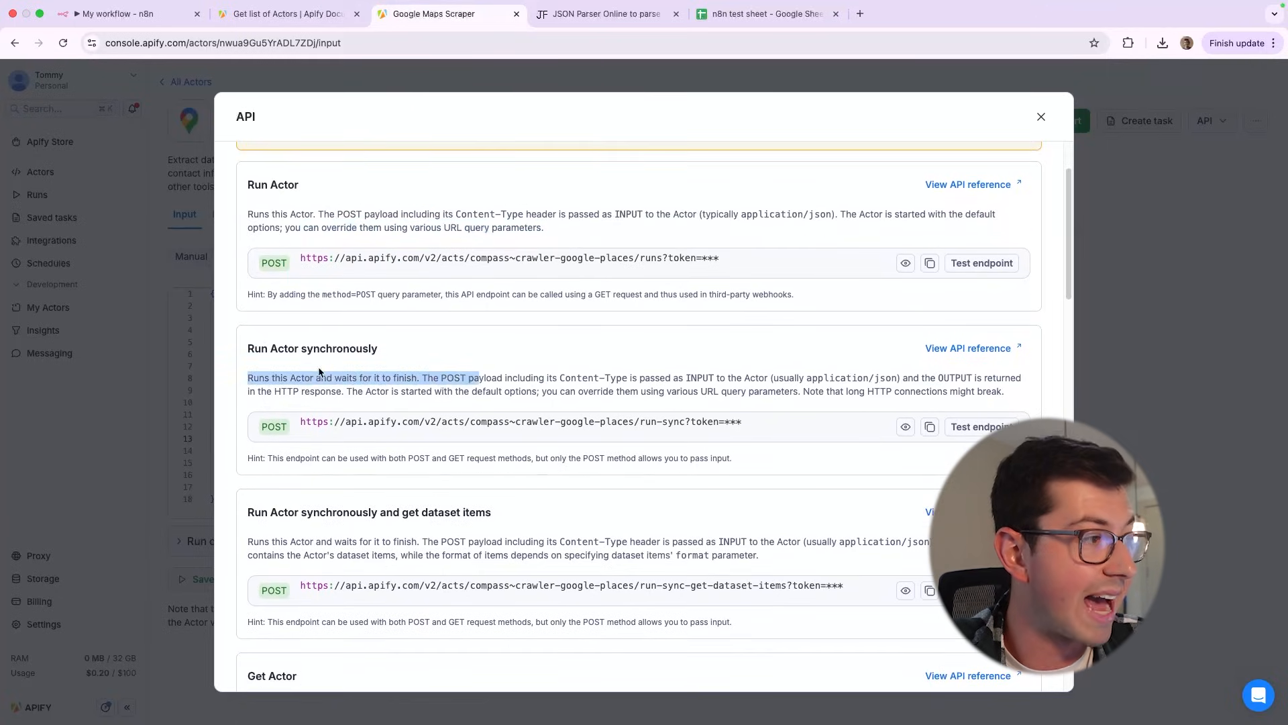
# Examine the parts of the "Run Actor synchronously and get dataset items" endpoint URL, including base address, version, actor name and action
pyautogui.scroll(-5, 510, 366)
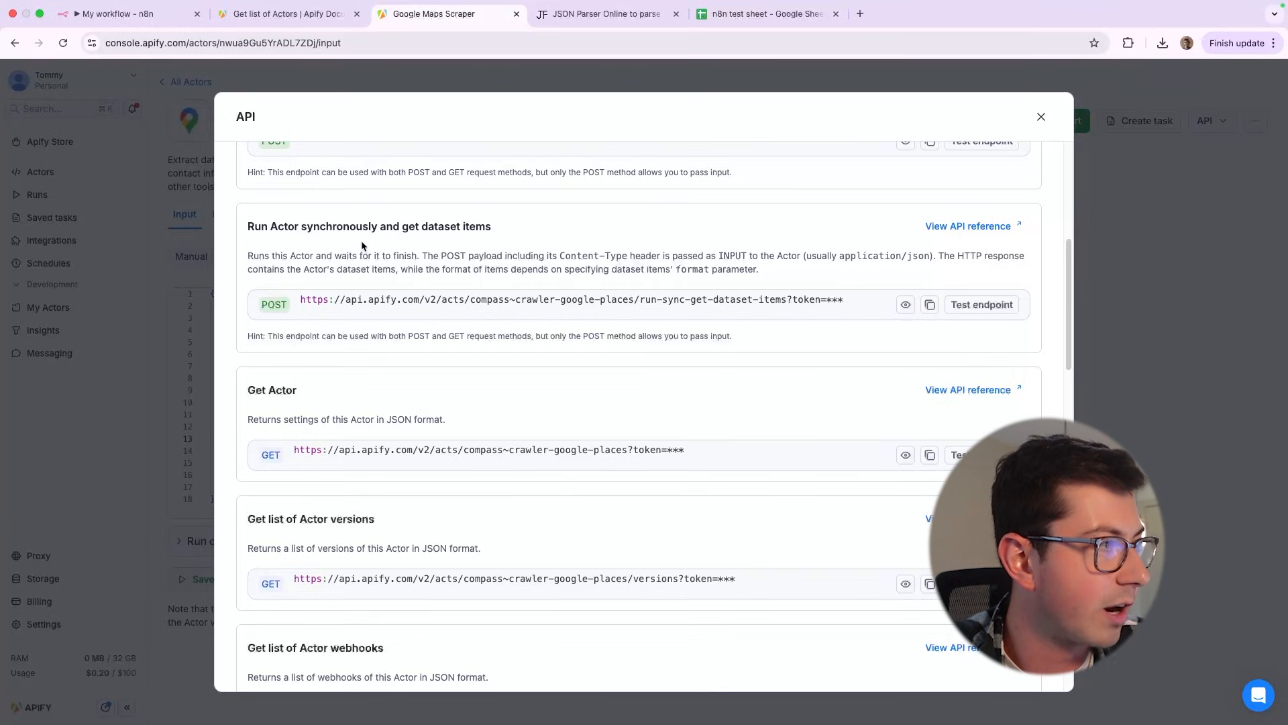
pyautogui.moveTo(509, 225); pyautogui.dragTo(260, 230)
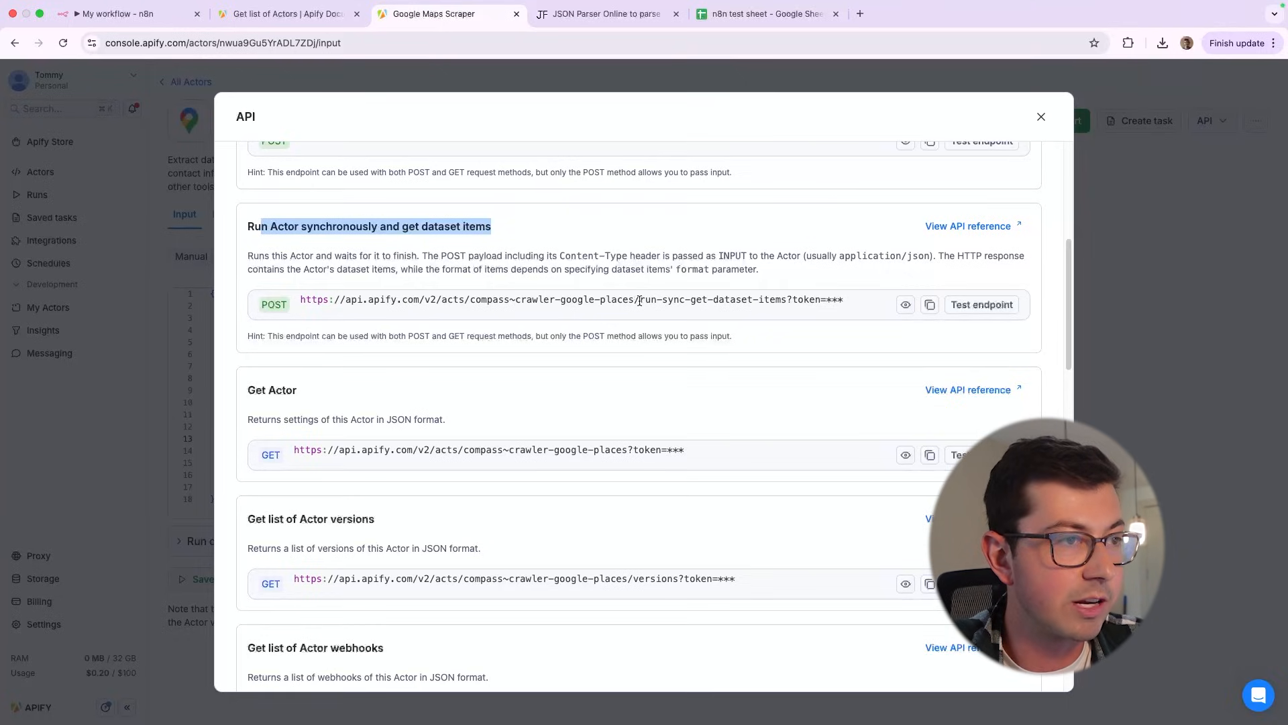
pyautogui.click(930, 307)
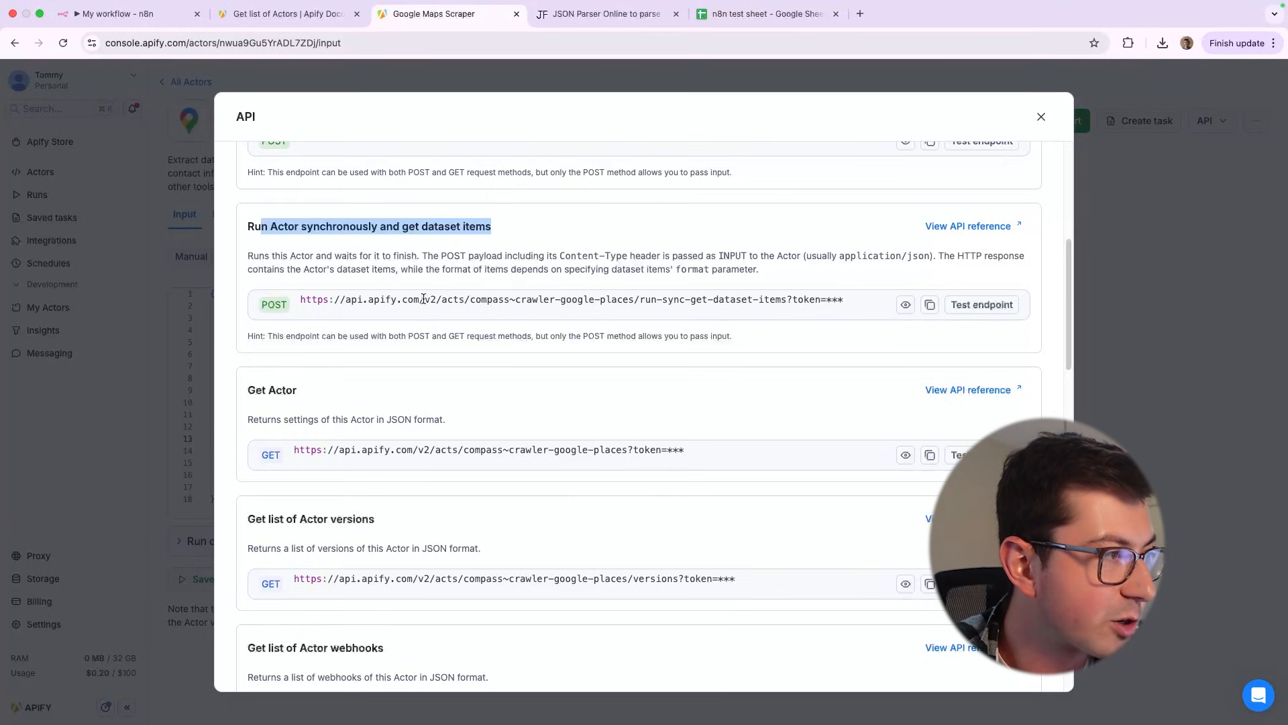
pyautogui.moveTo(425, 300); pyautogui.dragTo(292, 302)
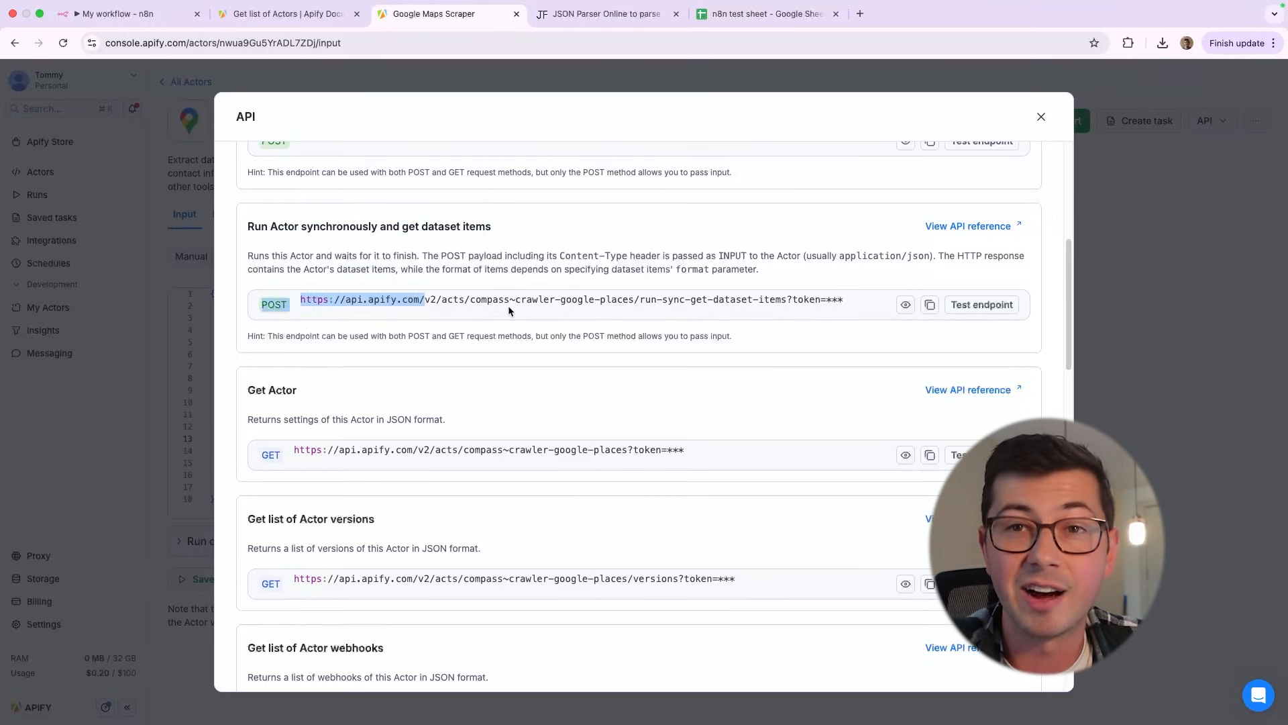
pyautogui.moveTo(441, 299); pyautogui.dragTo(422, 299)
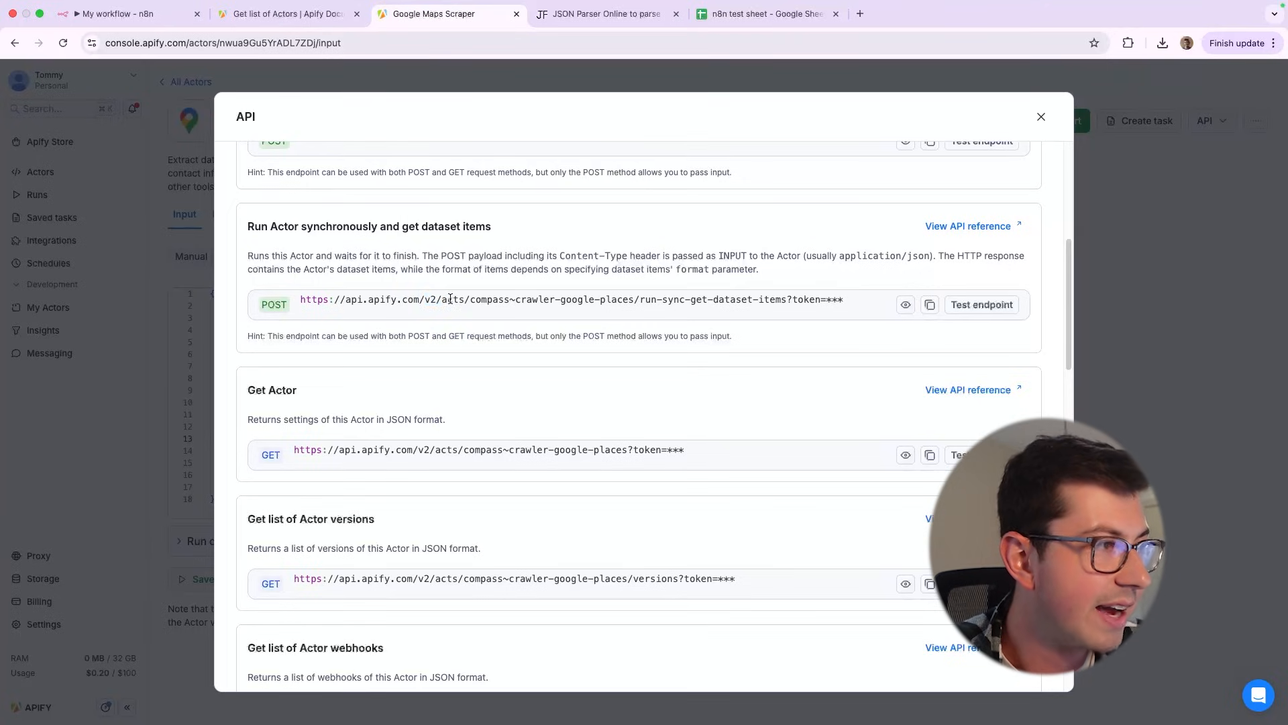
pyautogui.tripleClick(450, 299)
pyautogui.click(451, 299)
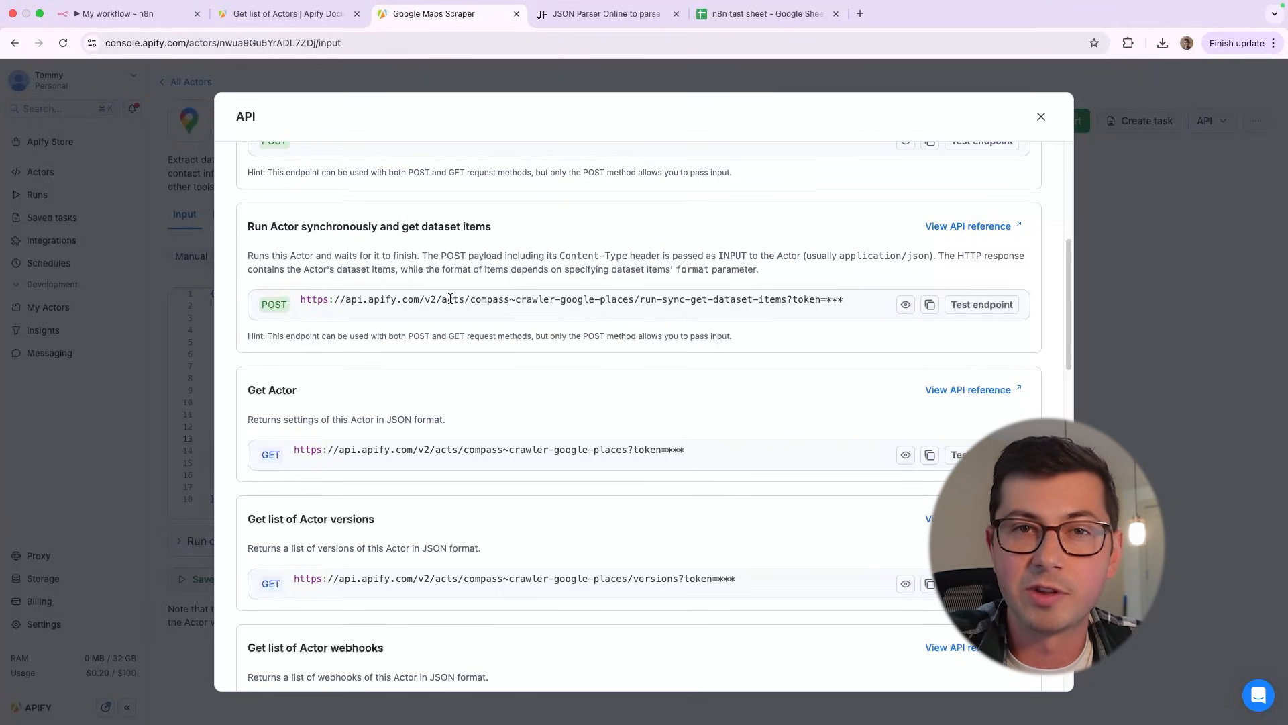
pyautogui.moveTo(470, 300); pyautogui.dragTo(636, 299)
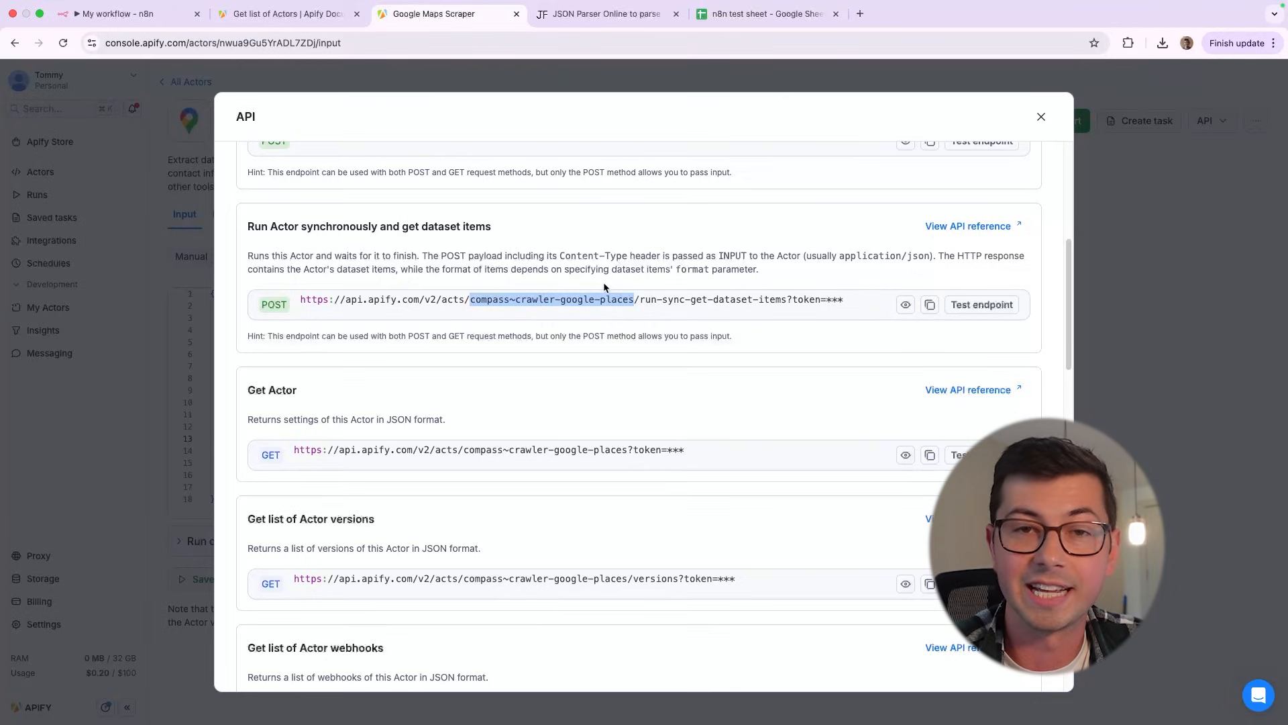
pyautogui.moveTo(639, 300); pyautogui.dragTo(470, 300)
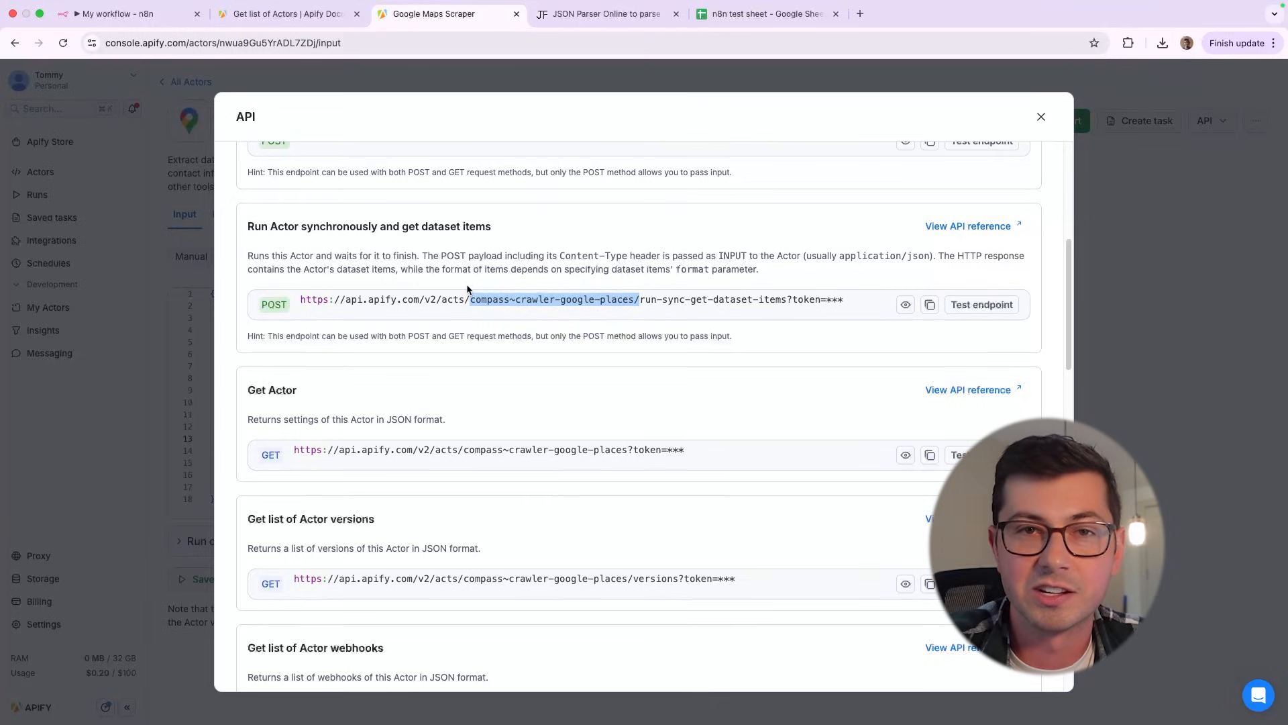
pyautogui.moveTo(809, 299); pyautogui.dragTo(300, 296)
pyautogui.moveTo(465, 299)
pyautogui.mouseDown()
pyautogui.moveTo(597, 315)
pyautogui.moveTo(634, 296)
pyautogui.moveTo(482, 302)
pyautogui.mouseUp()
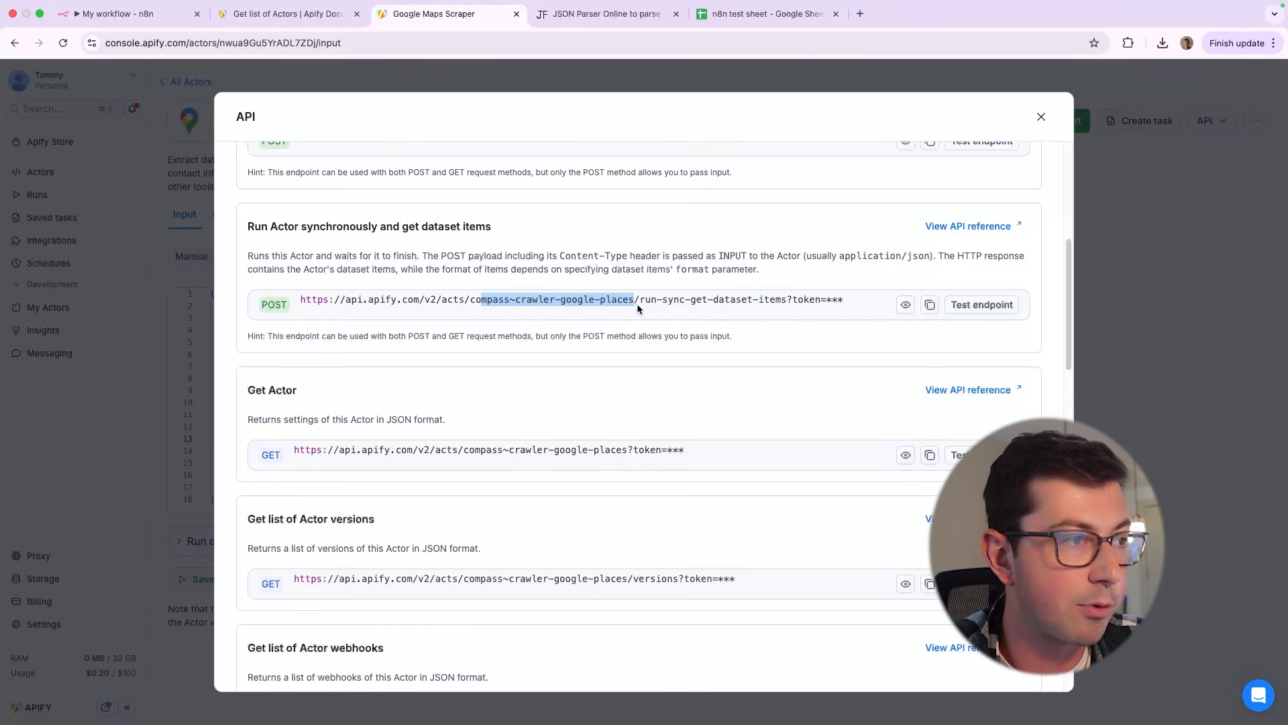
pyautogui.moveTo(640, 300); pyautogui.dragTo(785, 303)
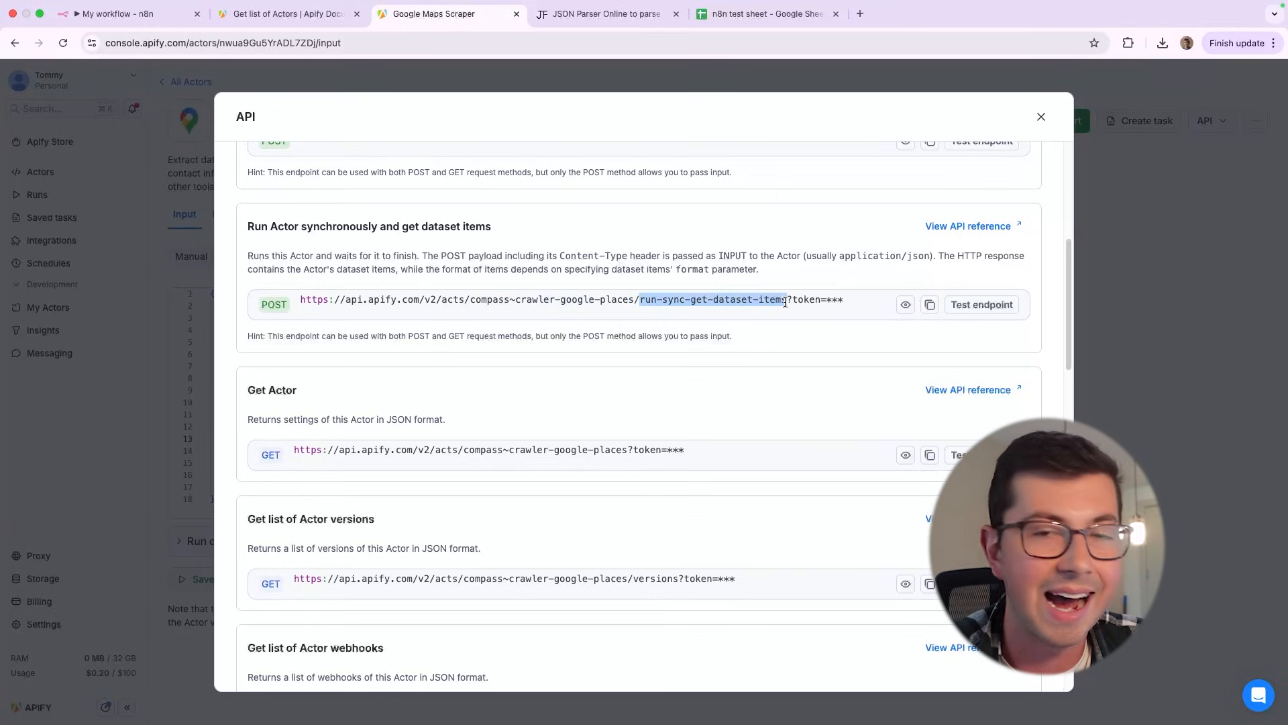
pyautogui.moveTo(470, 300); pyautogui.dragTo(643, 301)
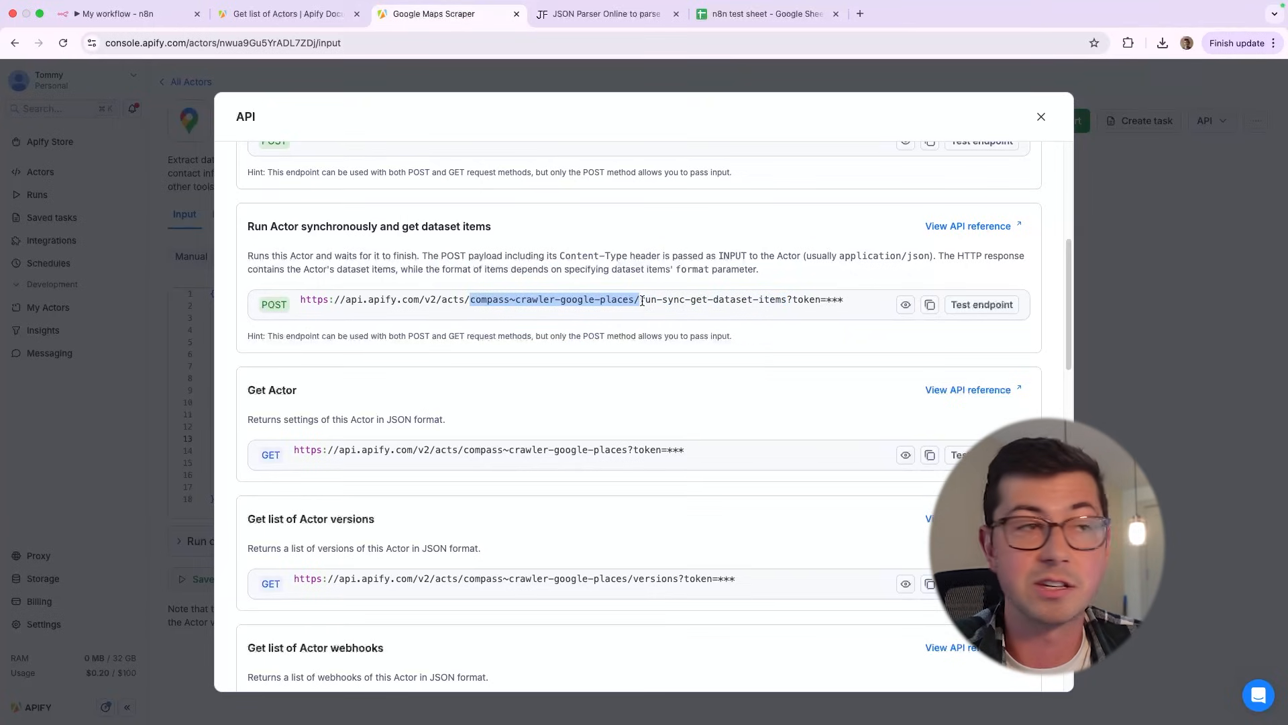
# Check the "Get list of Actors" reference, and return to the Google Maps Scraper endpoints to examine the URL's token query parameter
pyautogui.click(292, 13)
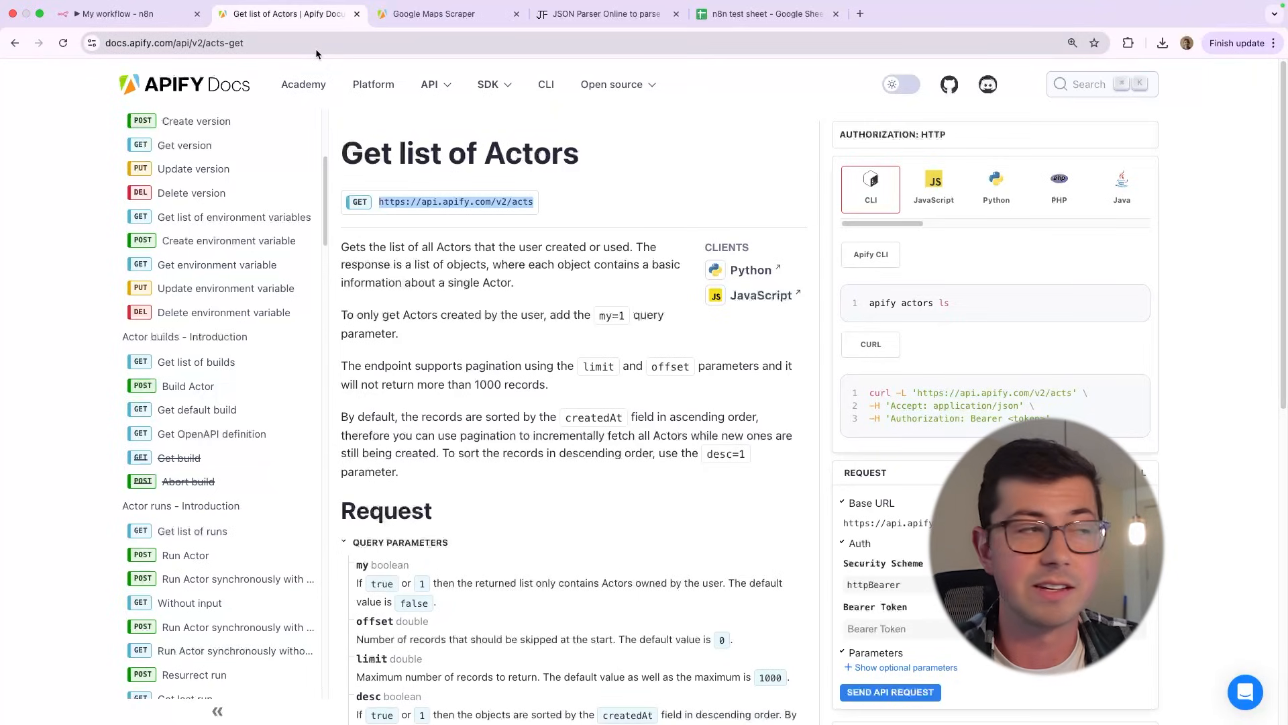
pyautogui.hotkey('ctrl', 'Tab')
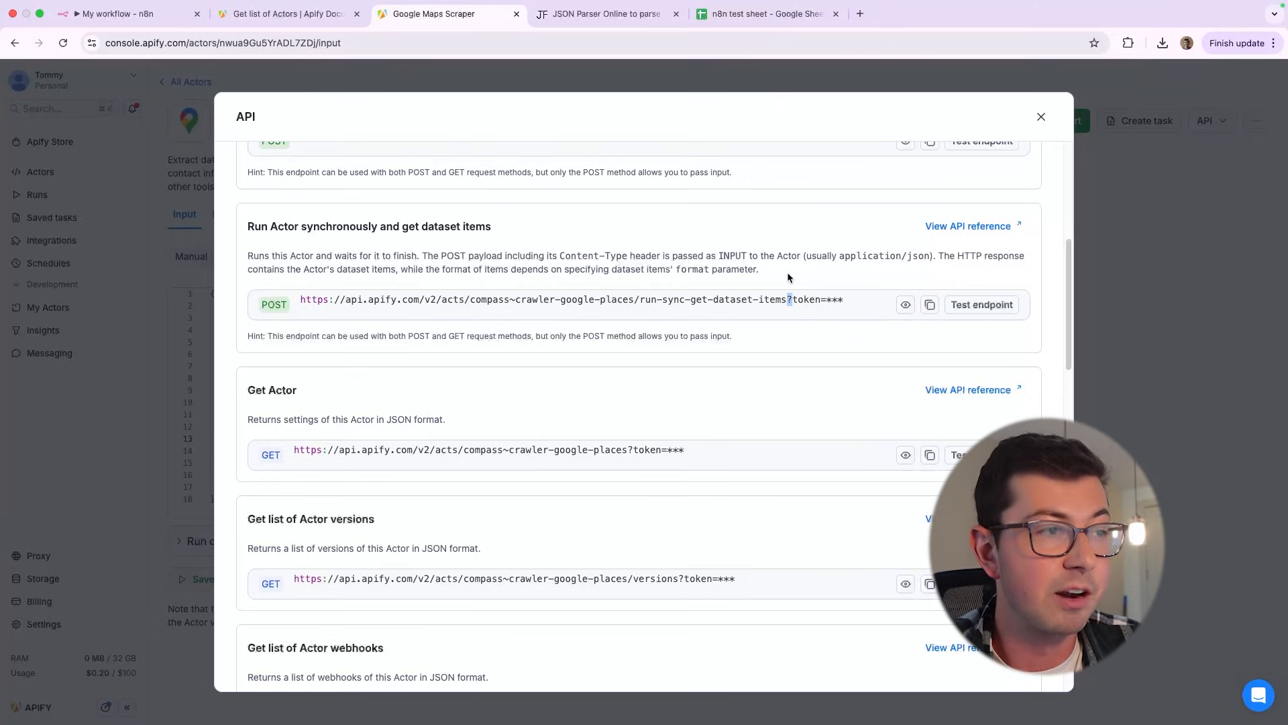
pyautogui.doubleClick(807, 300)
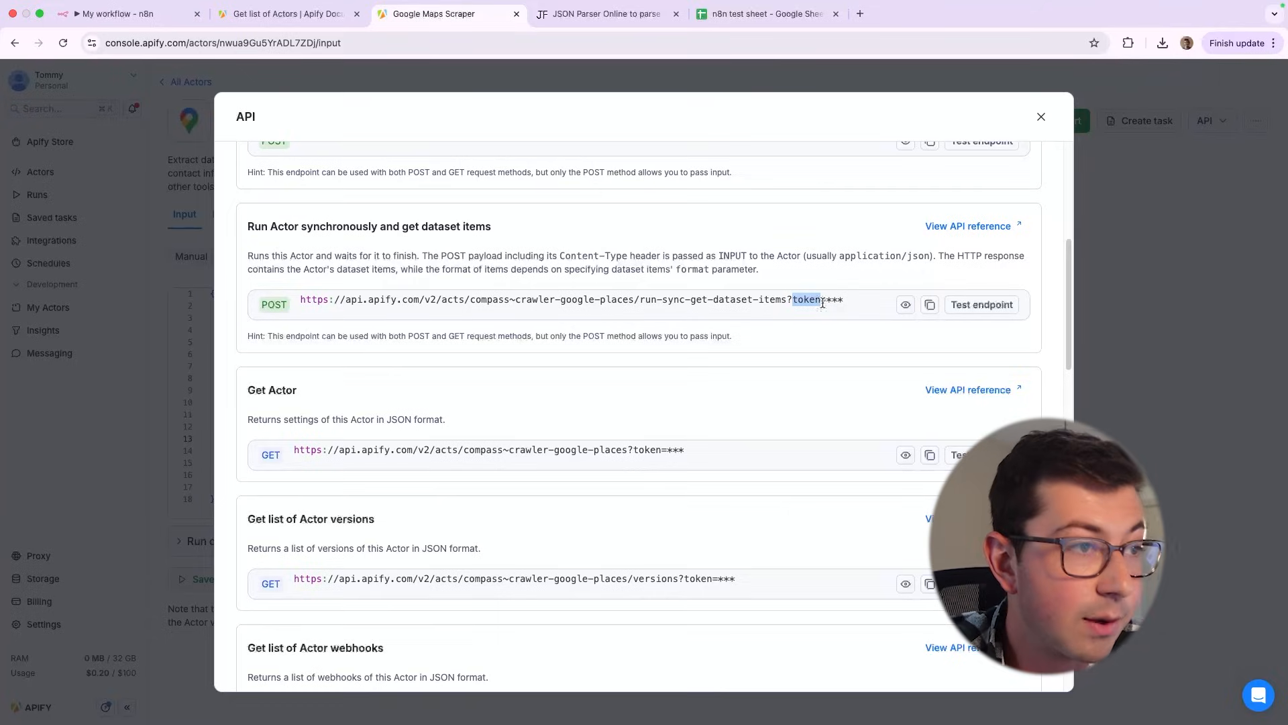
# Copy the "Run Actor synchronously and get dataset items" endpoint URL with its API token into the n8n HTTP Request node's URL
pyautogui.click(930, 305)
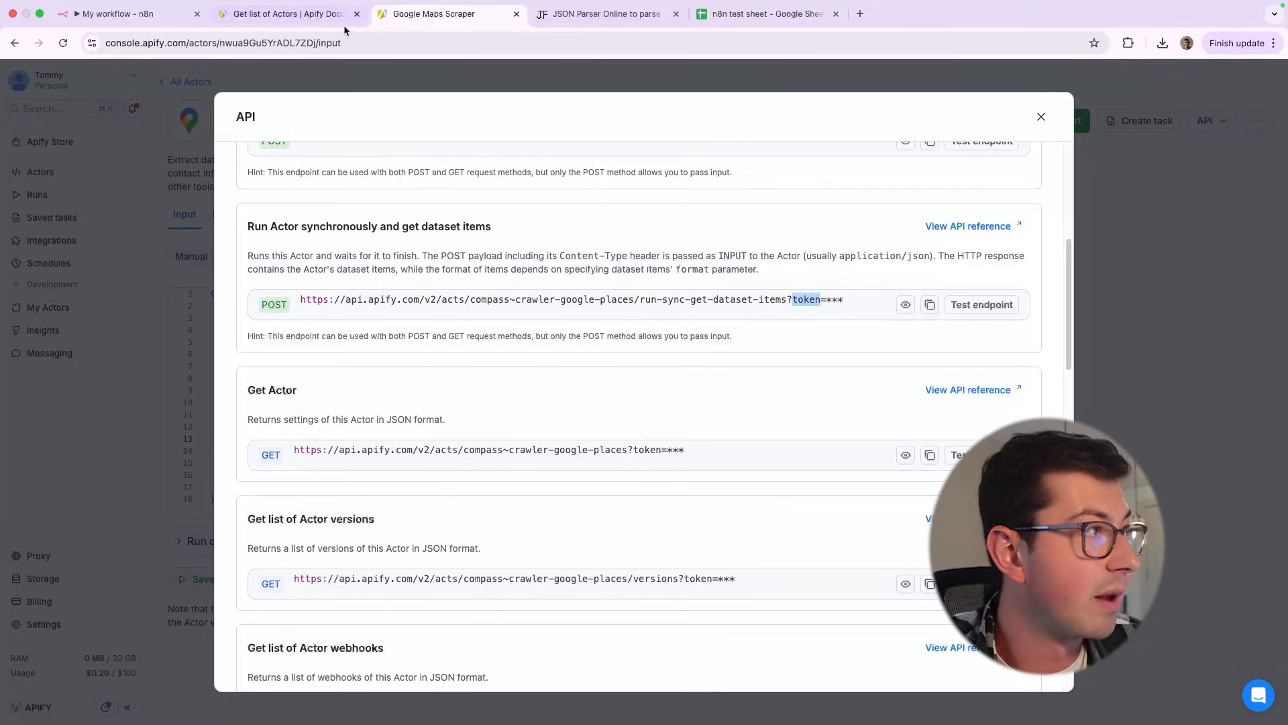
pyautogui.click(119, 13)
pyautogui.hotkey('ctrl', 'a')
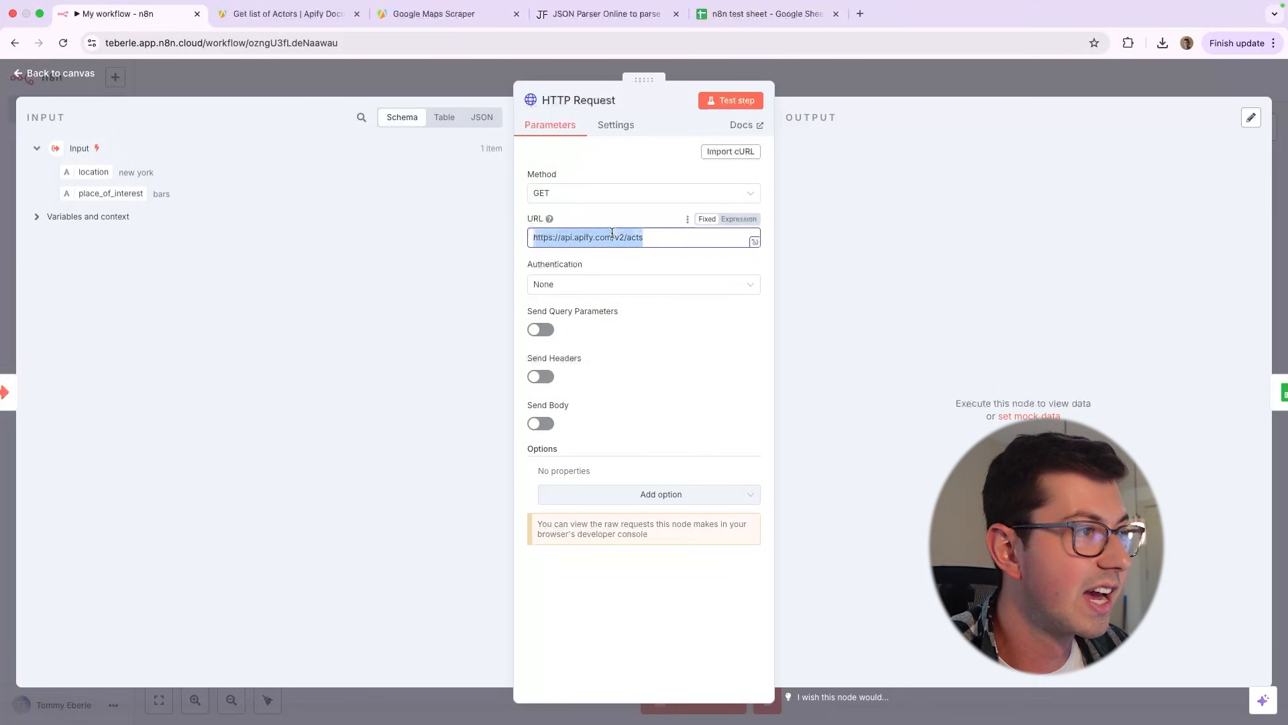
pyautogui.hotkey('ctrl', 'v')
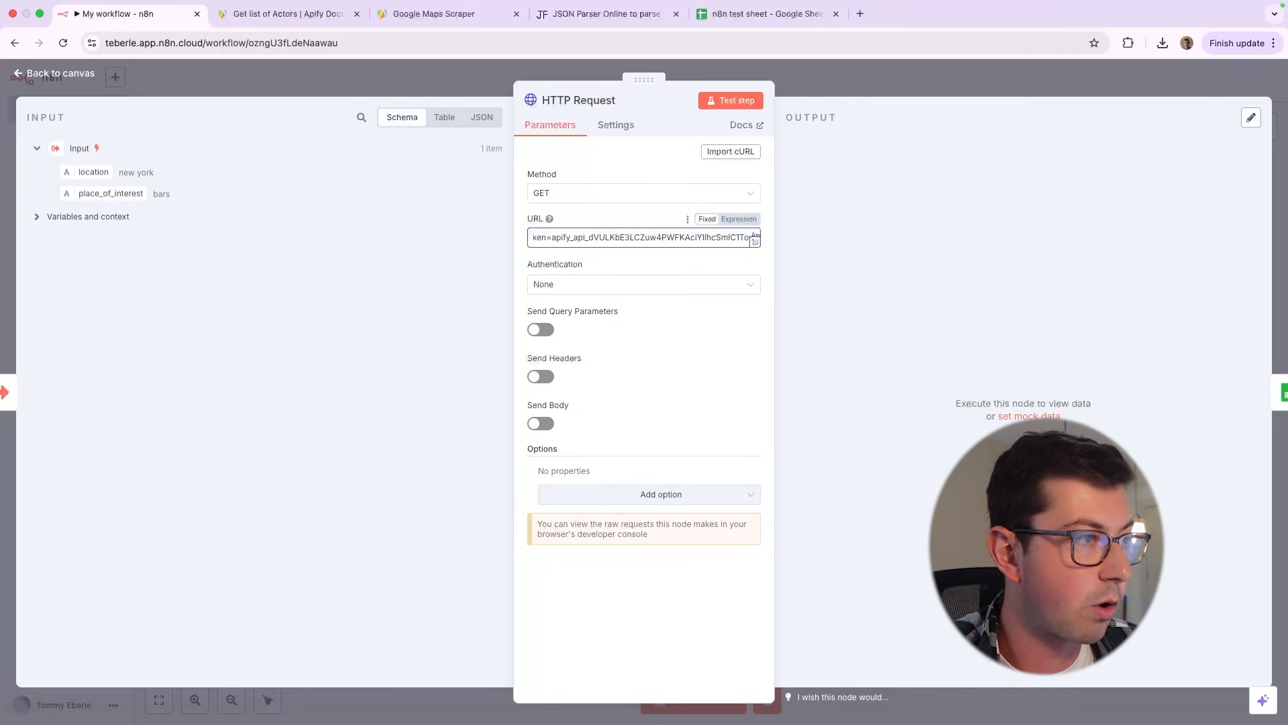
pyautogui.hscroll(-5, 755, 237)
pyautogui.click(660, 270)
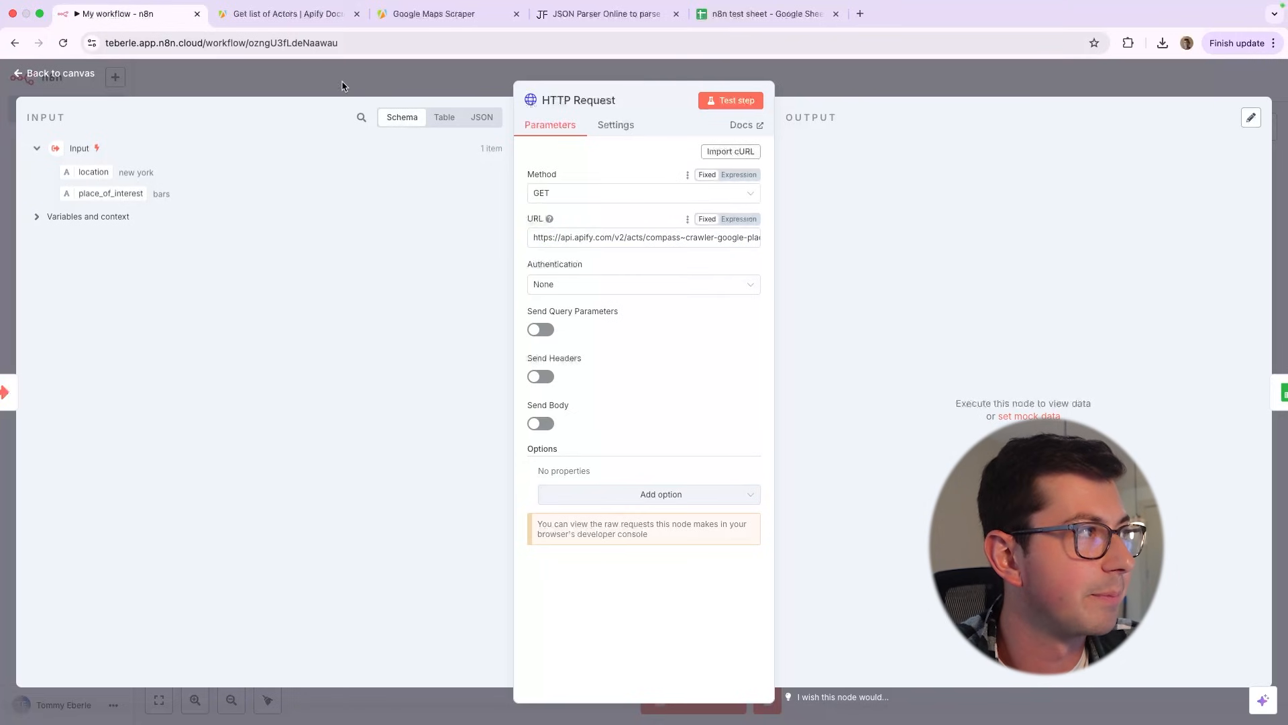
# In Apify, compare the request methods of the "Run Actor synchronously and get dataset items" and "Get Actor" endpoints
pyautogui.click(288, 13)
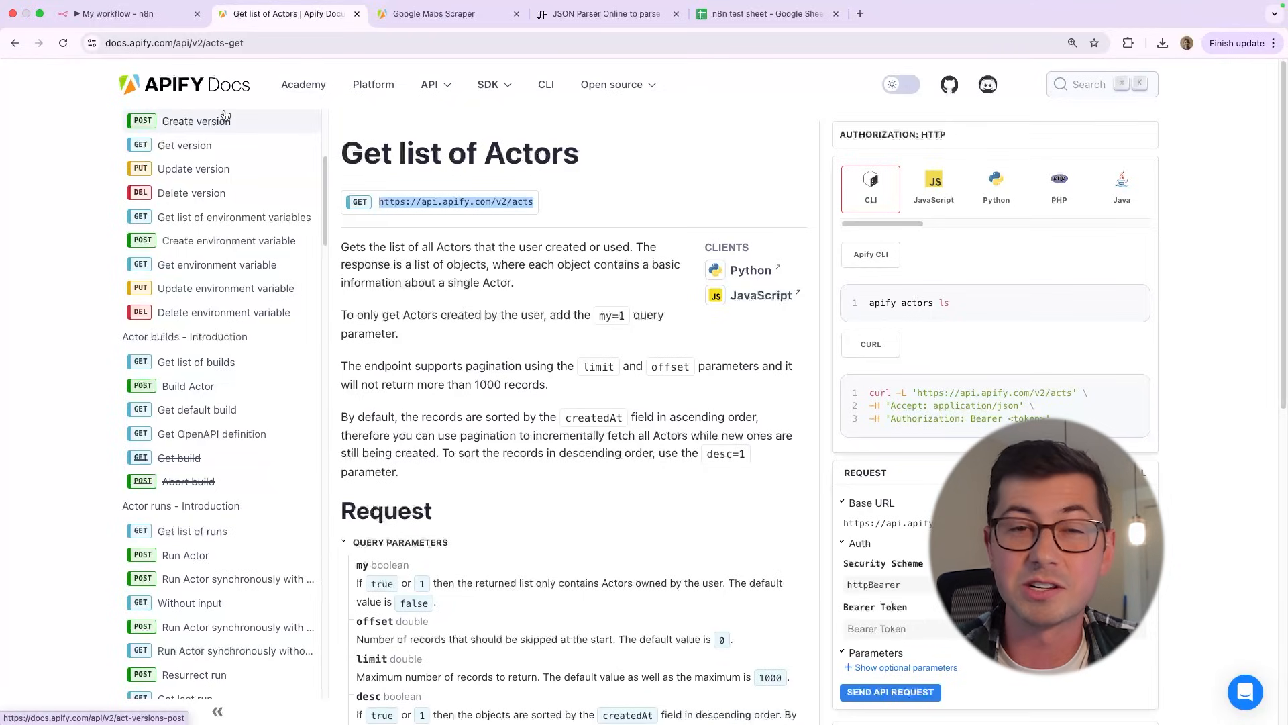
pyautogui.click(430, 13)
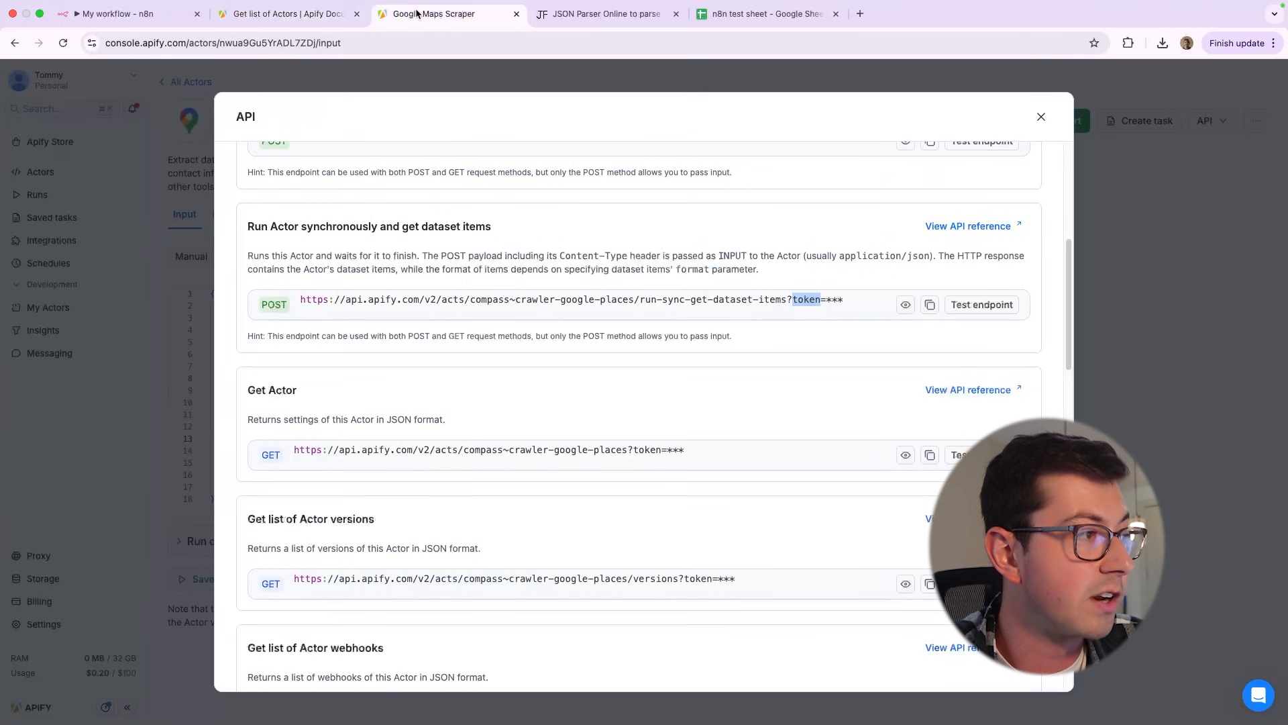
pyautogui.doubleClick(277, 300)
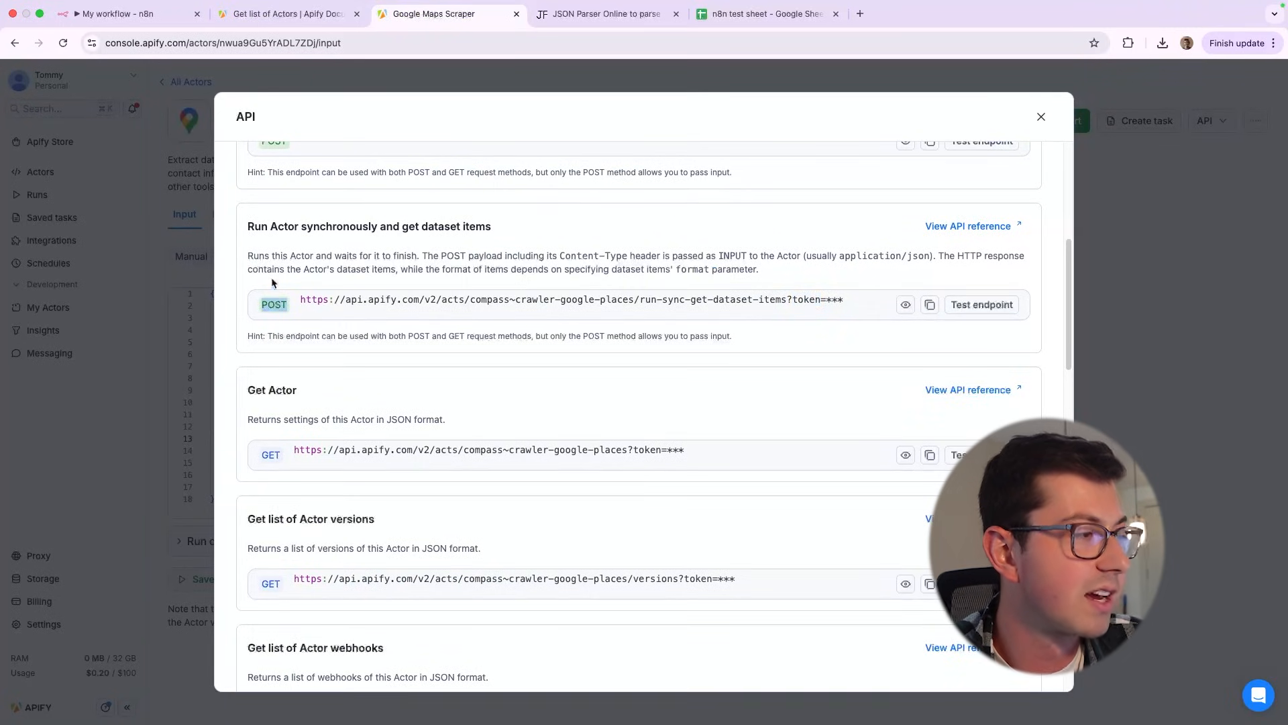
pyautogui.click(274, 455)
pyautogui.doubleClick(273, 455)
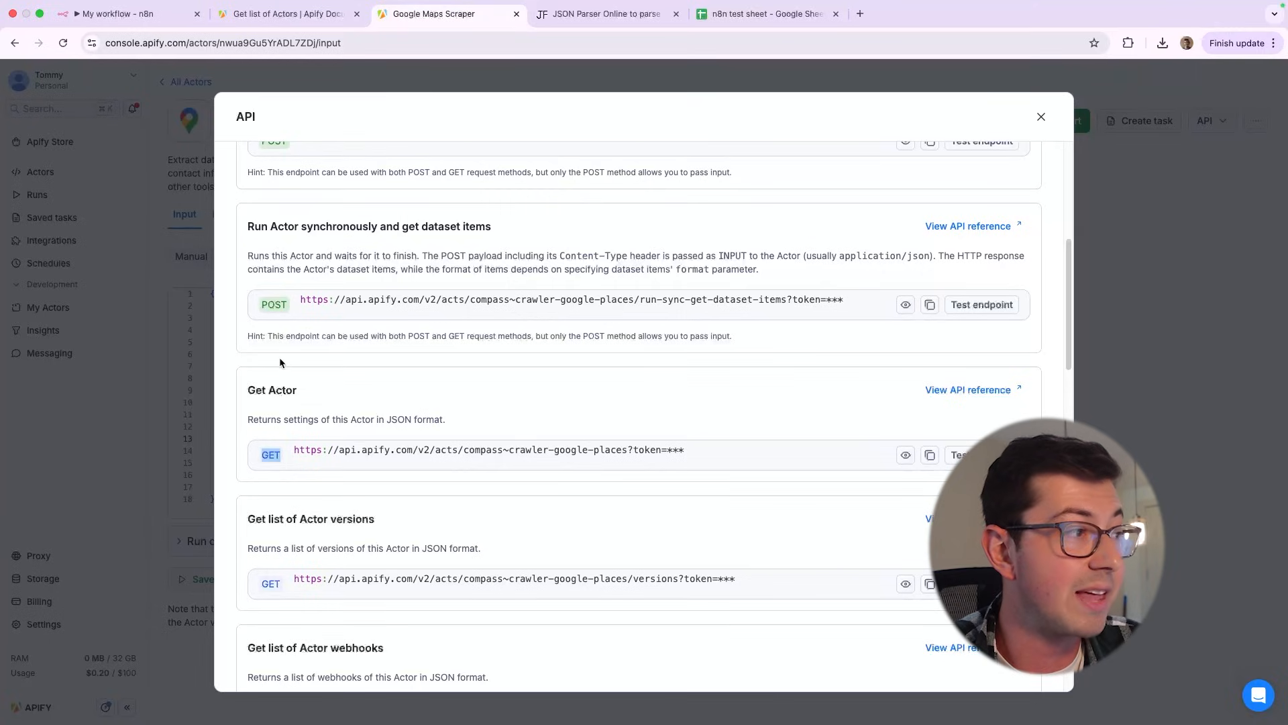
pyautogui.moveTo(522, 228); pyautogui.dragTo(292, 226)
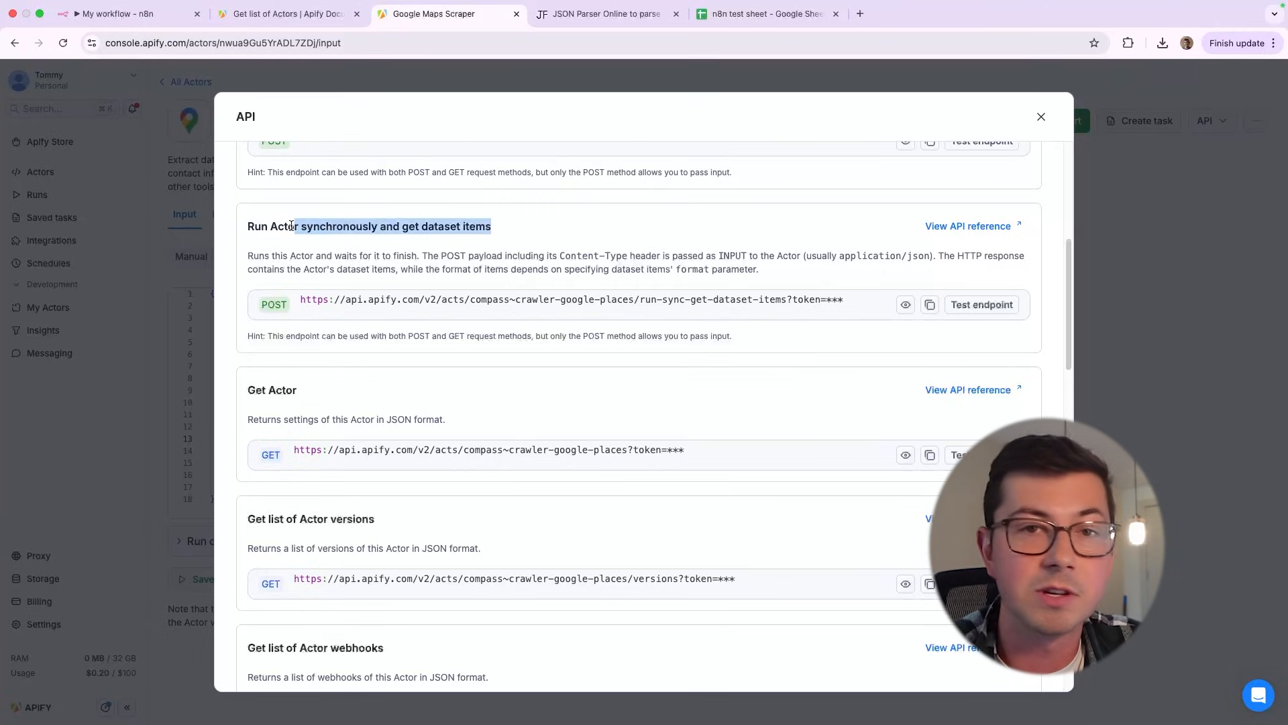
pyautogui.doubleClick(275, 305)
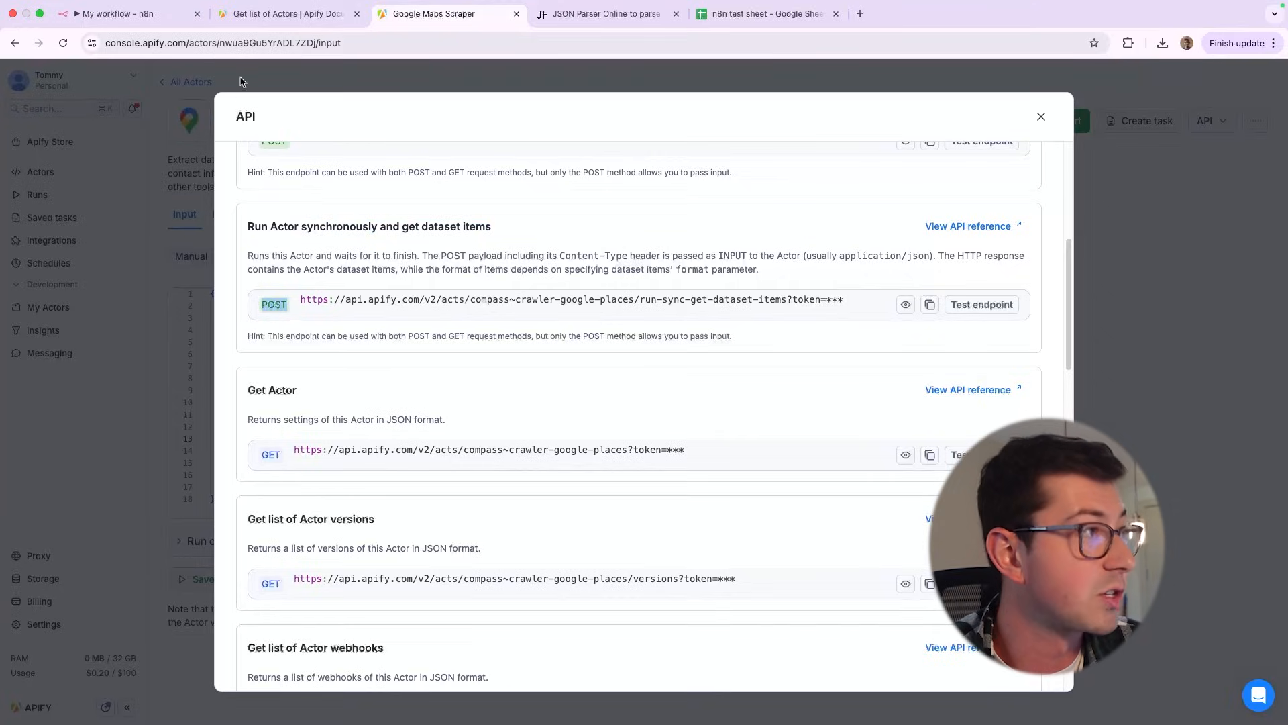
# Back in n8n, set the HTTP Request node's method to POST and leave its authentication at None
pyautogui.click(136, 17)
pyautogui.click(577, 193)
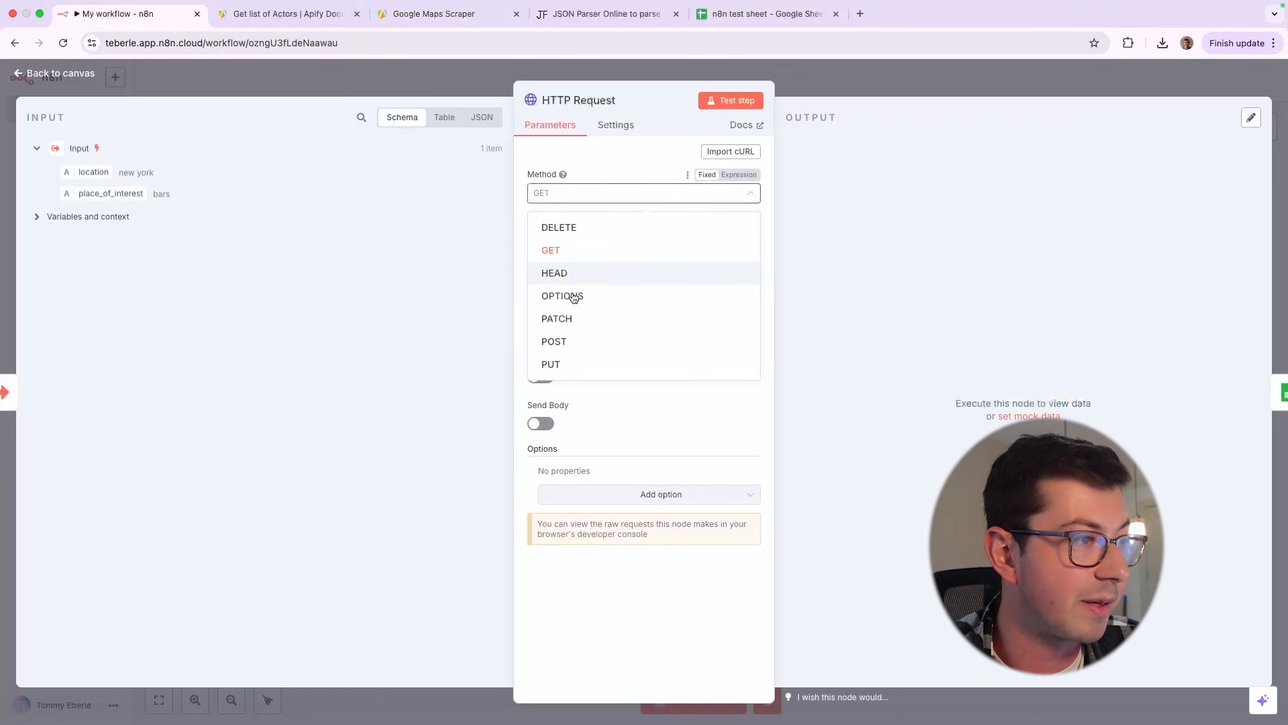
pyautogui.click(564, 339)
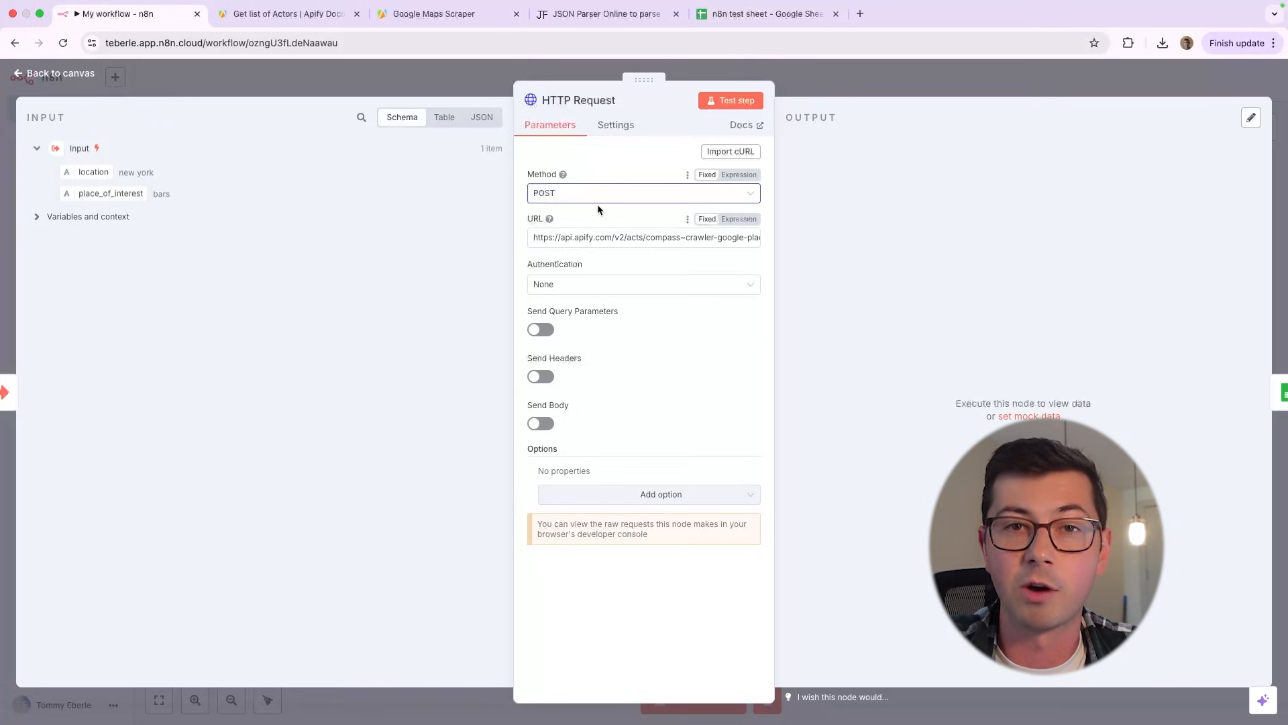
pyautogui.click(585, 280)
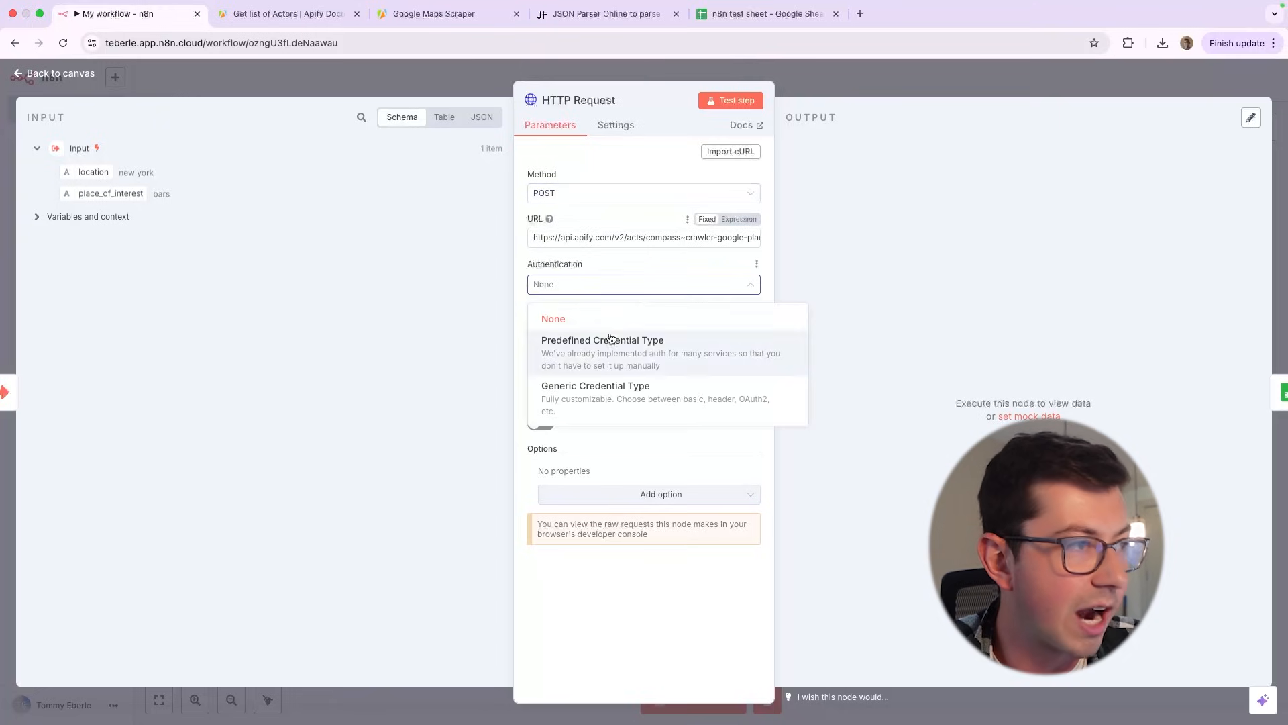
pyautogui.click(628, 306)
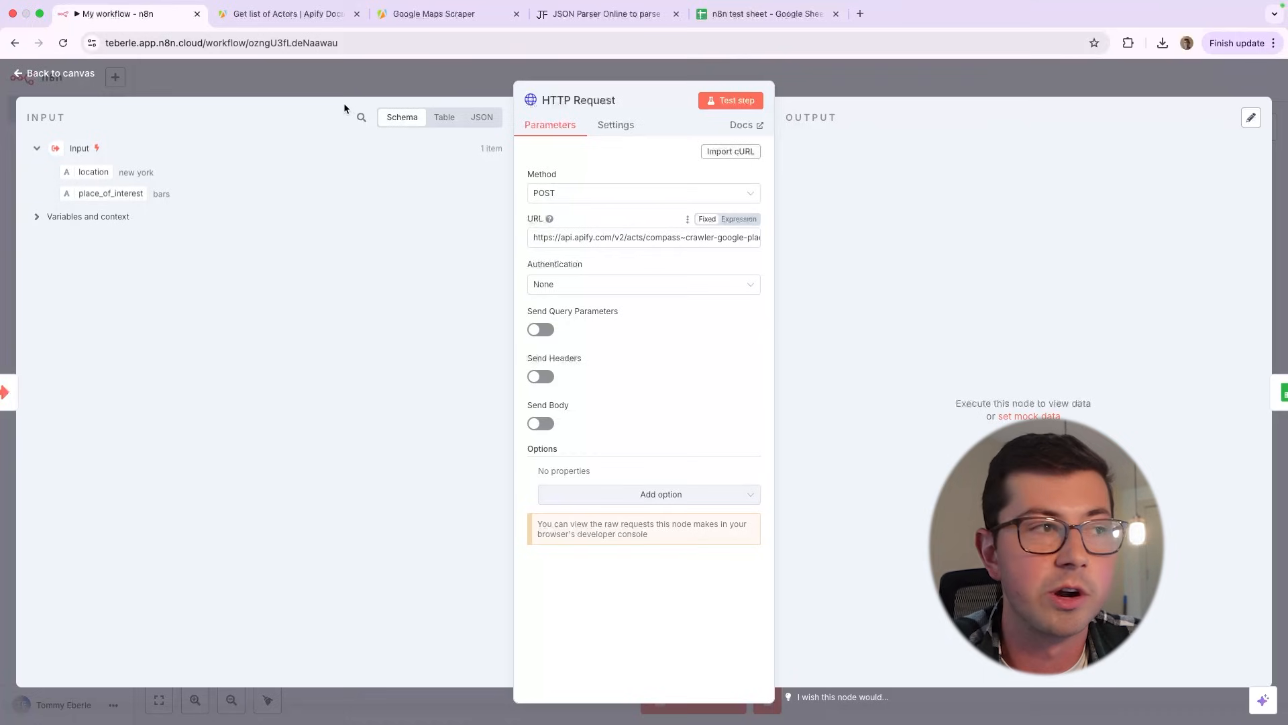
# Draft example query parameters on the workflow's web address, a sample token and another_param=123, and discard them
pyautogui.click(387, 44)
pyautogui.press('Right')
pyautogui.write('?')
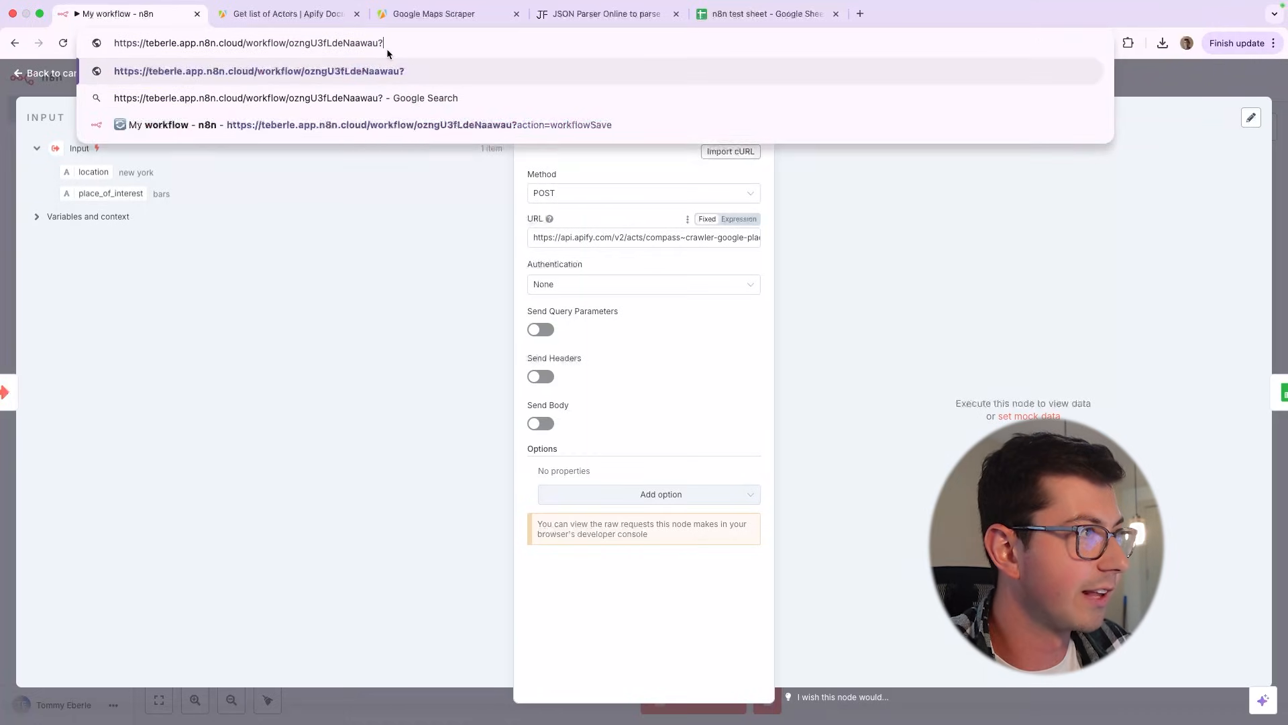
pyautogui.write('token=tommysto')
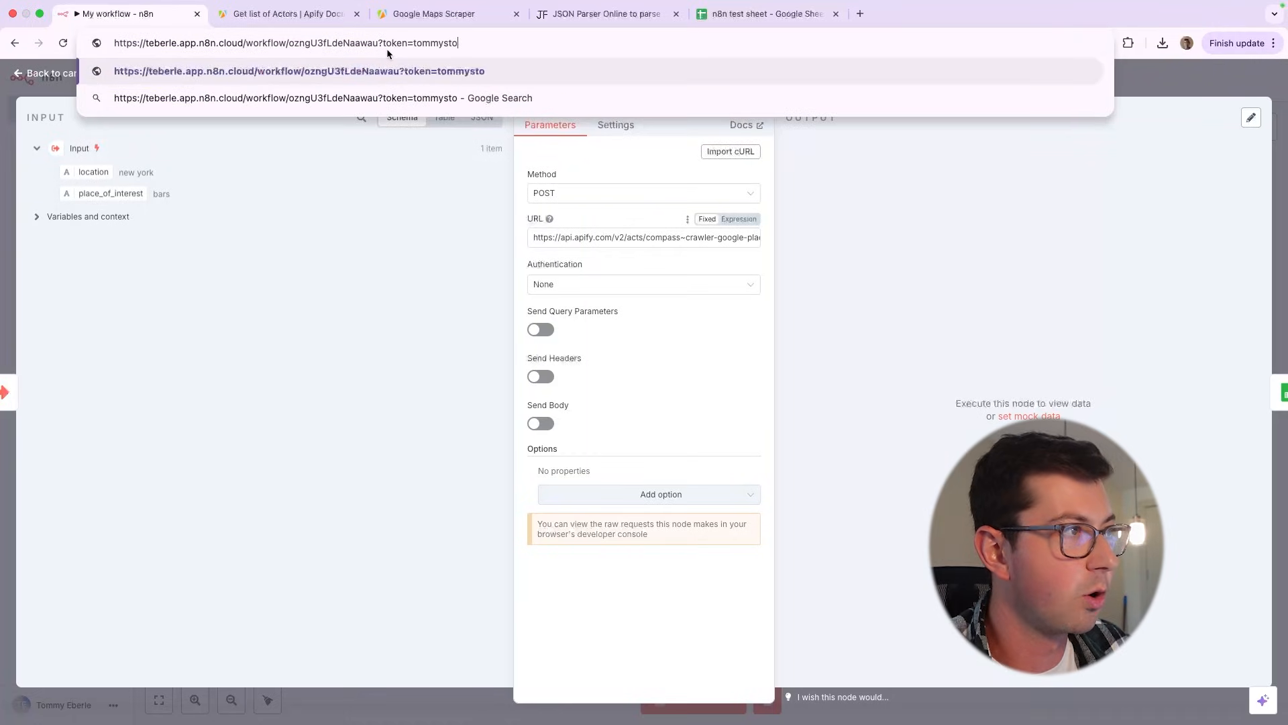
pyautogui.write('ken')
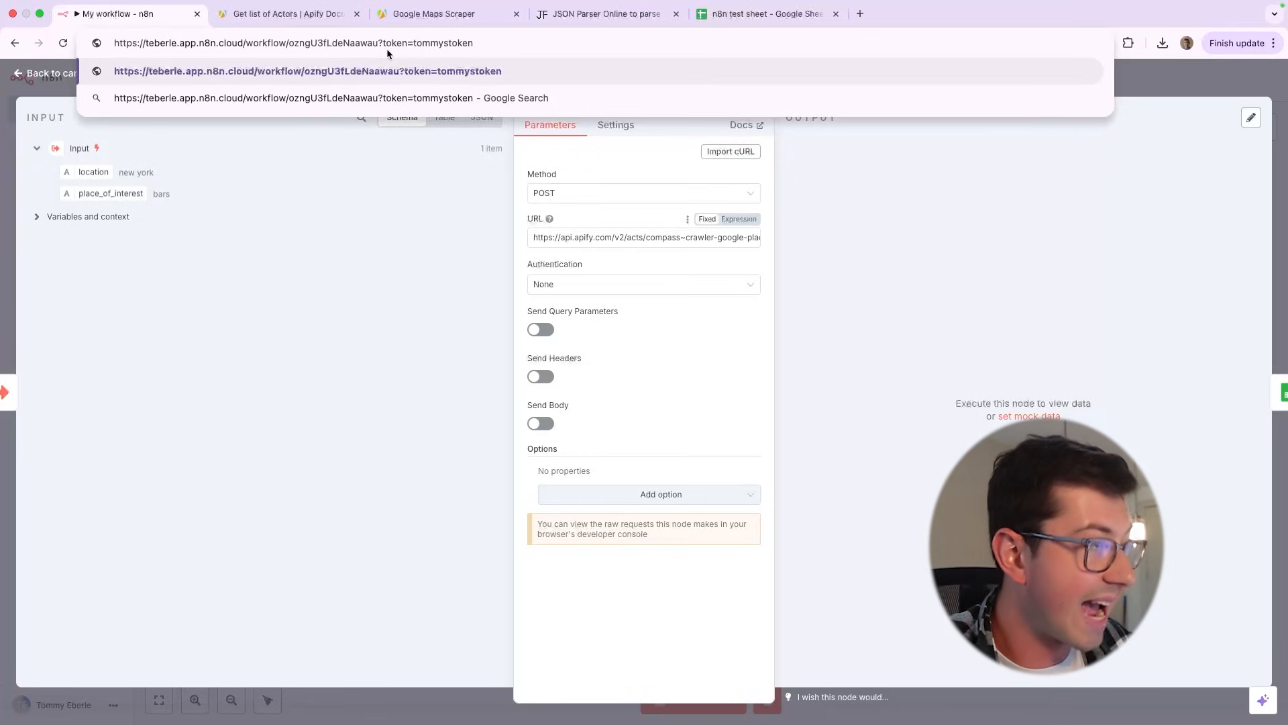
pyautogui.write('&')
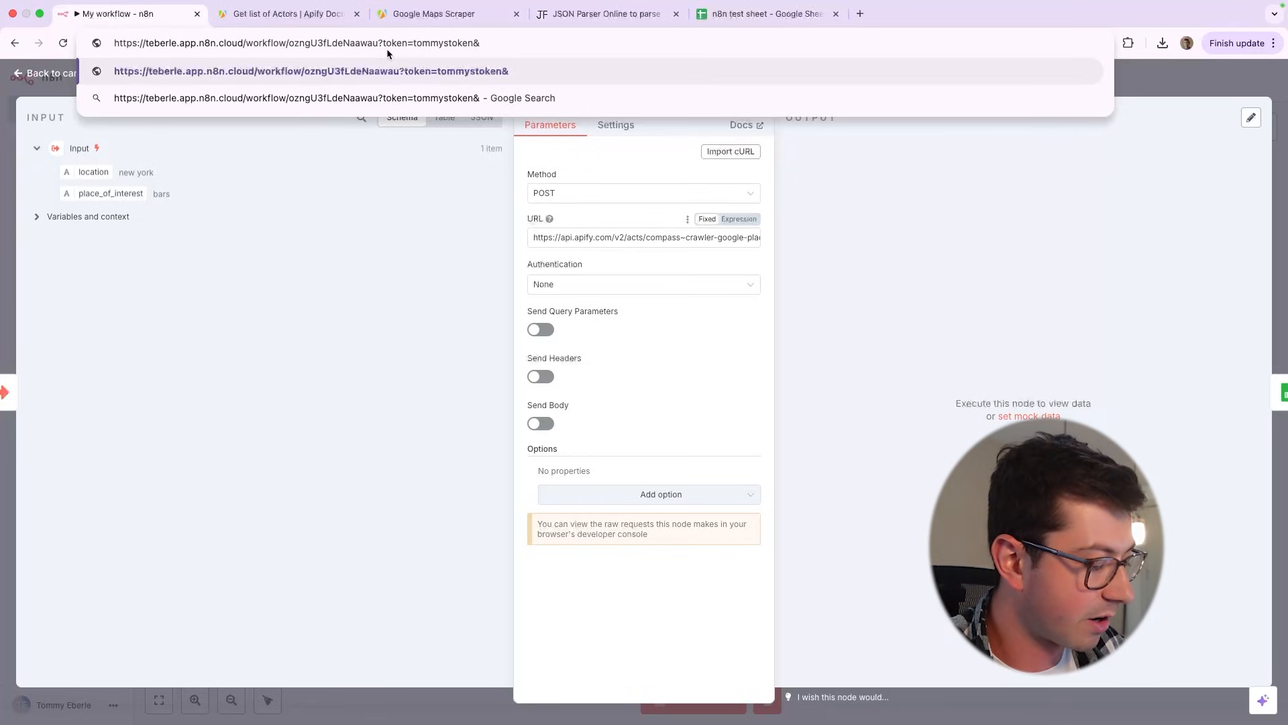
pyautogui.write('another_par')
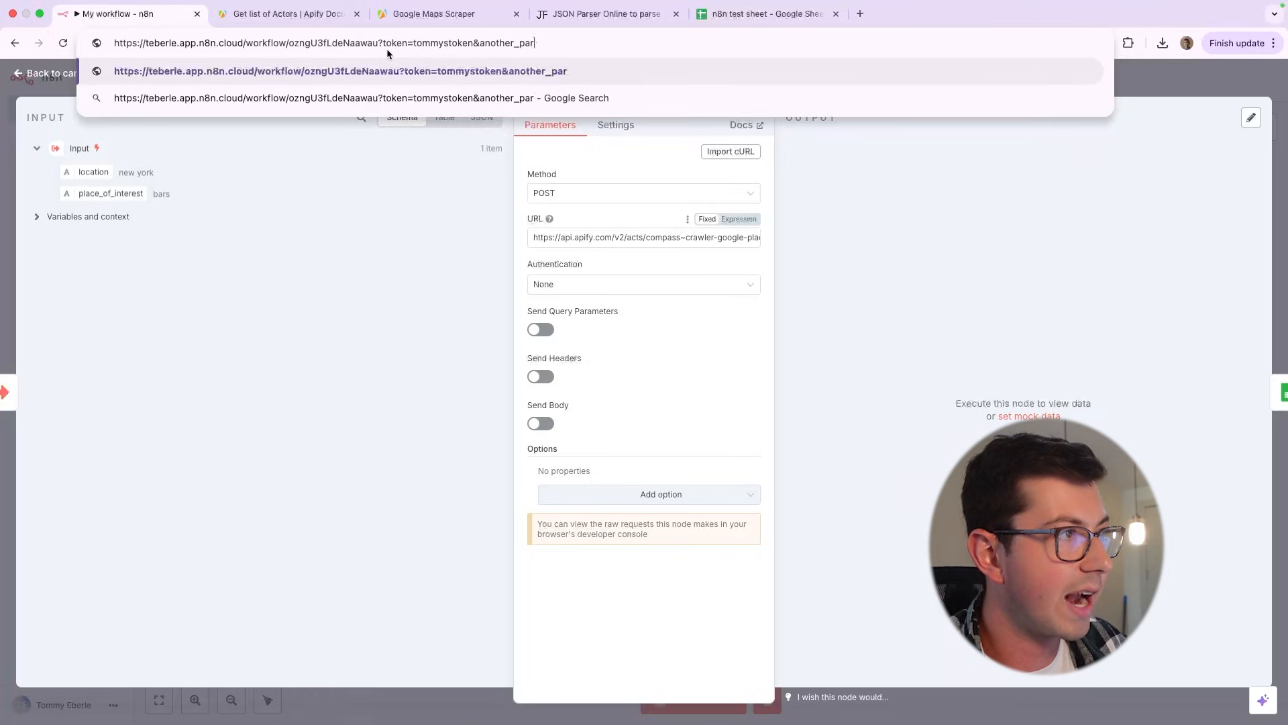
pyautogui.write('am=123')
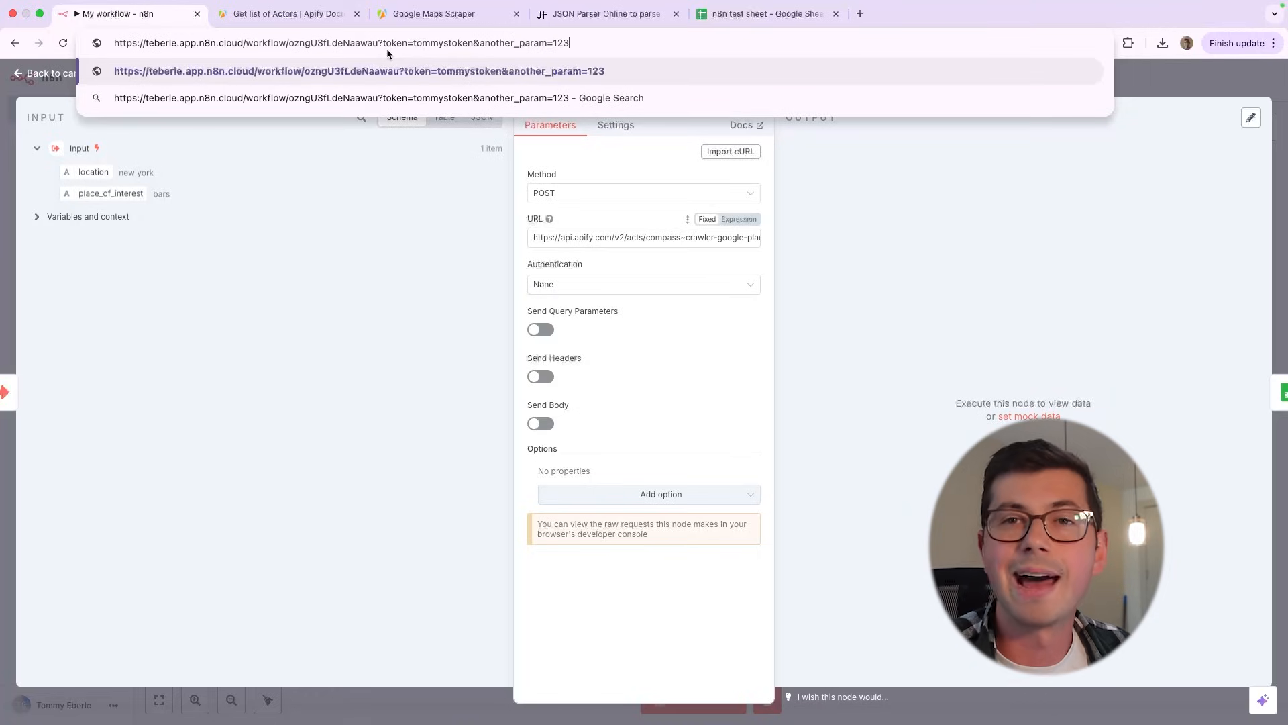
pyautogui.press('super+z')
pyautogui.press('super+z')
pyautogui.click(427, 236)
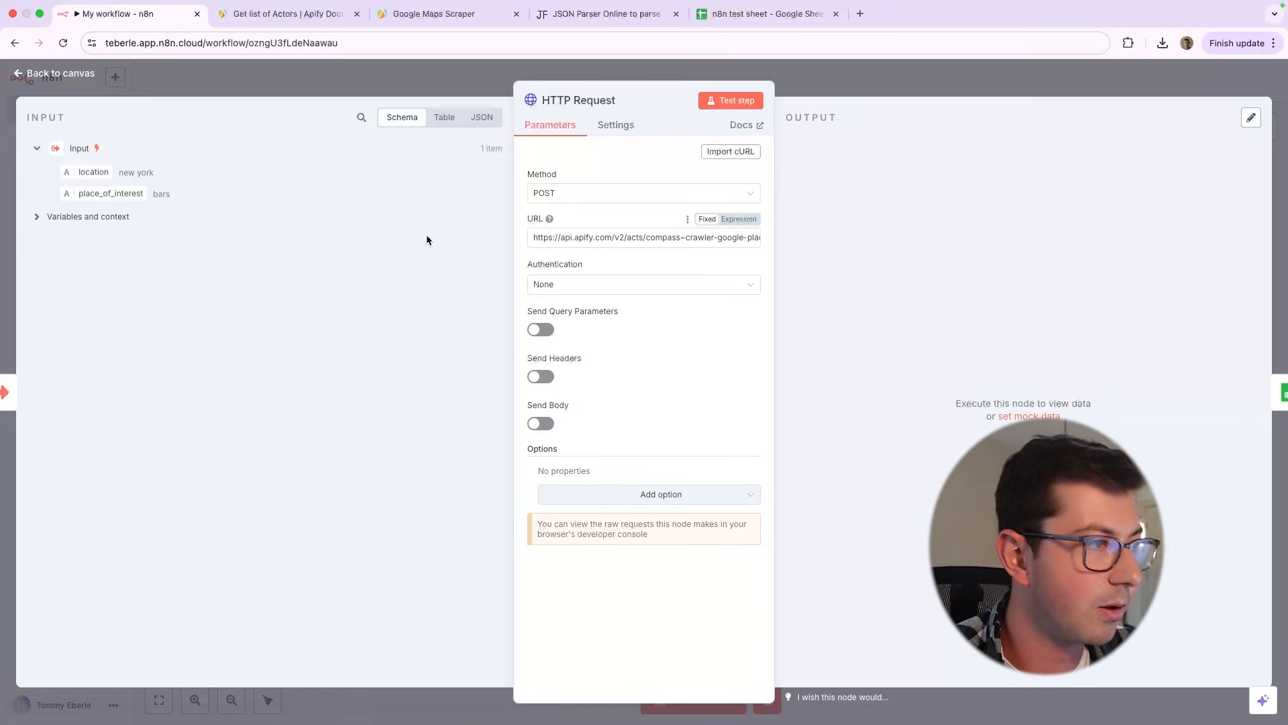
# Enable query parameters on the HTTP Request node and add one named token, entering a sample API token as its value
pyautogui.click(541, 329)
pyautogui.click(666, 439)
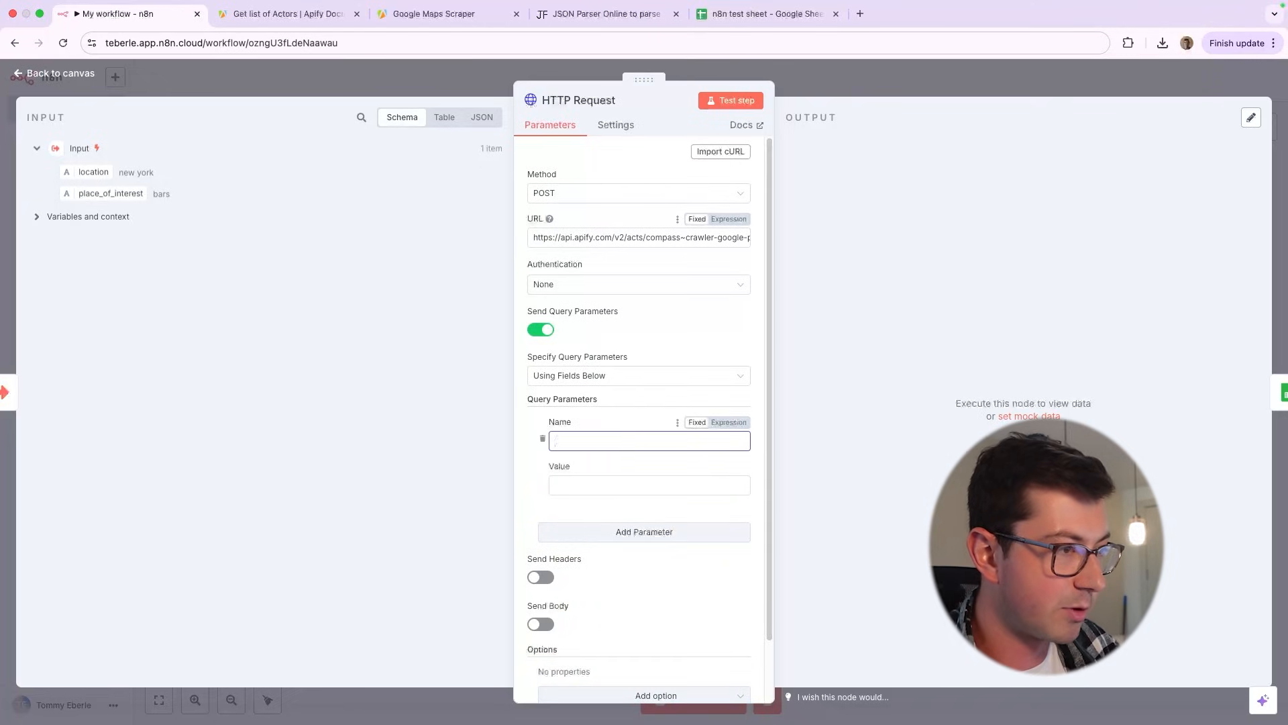
pyautogui.write('token')
pyautogui.press('Tab')
pyautogui.press('Tab')
pyautogui.write('tomm')
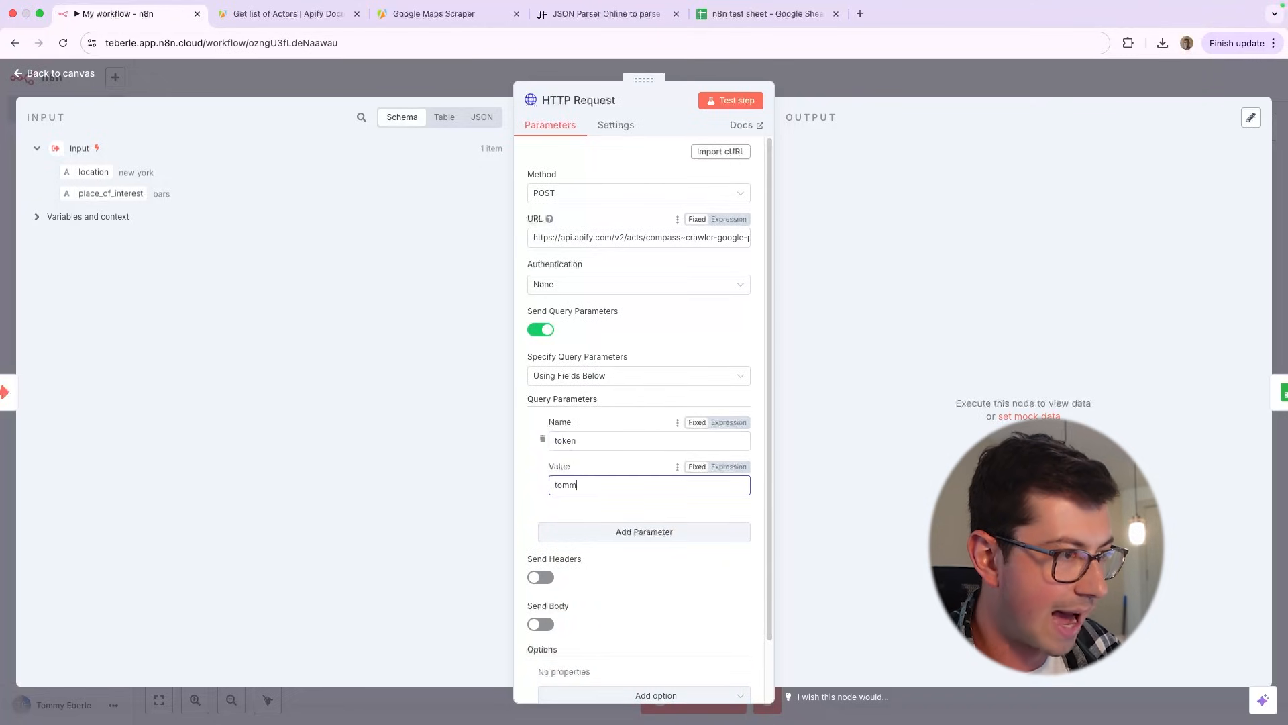
pyautogui.write('ystoken')
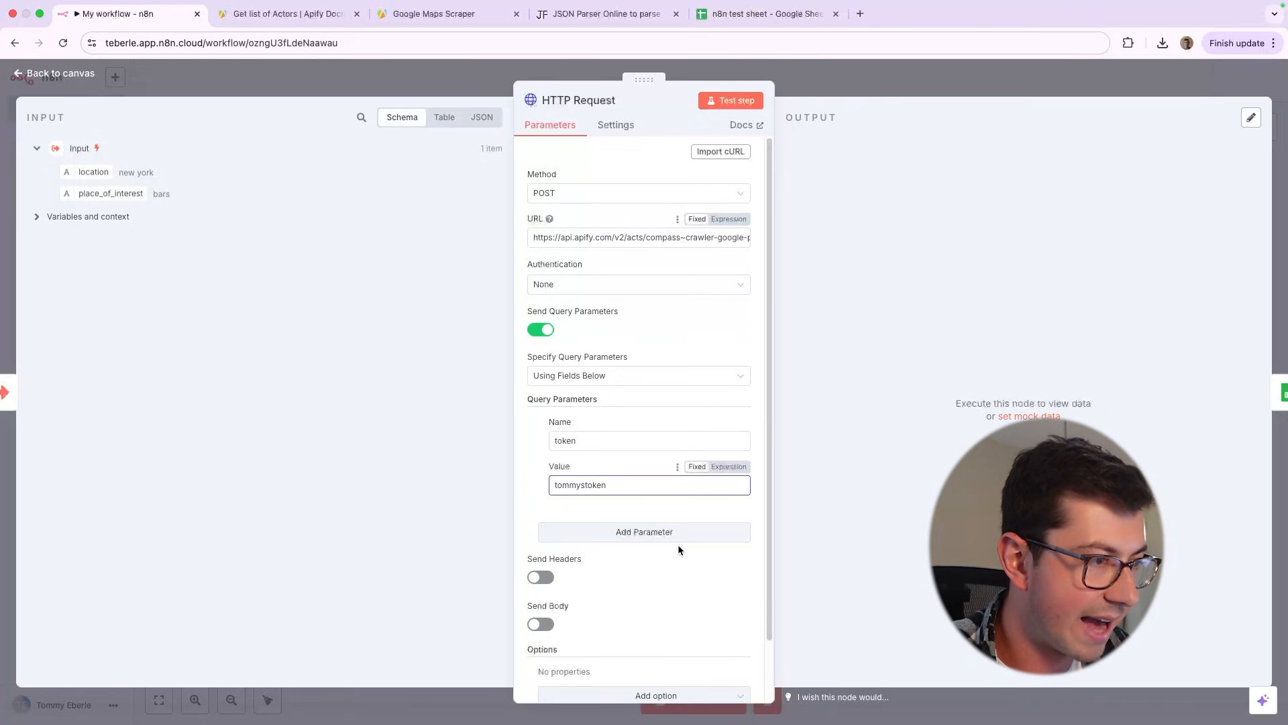
# Add a second query parameter named another_param with the value 123
pyautogui.click(675, 533)
pyautogui.click(631, 557)
pyautogui.write('another_para')
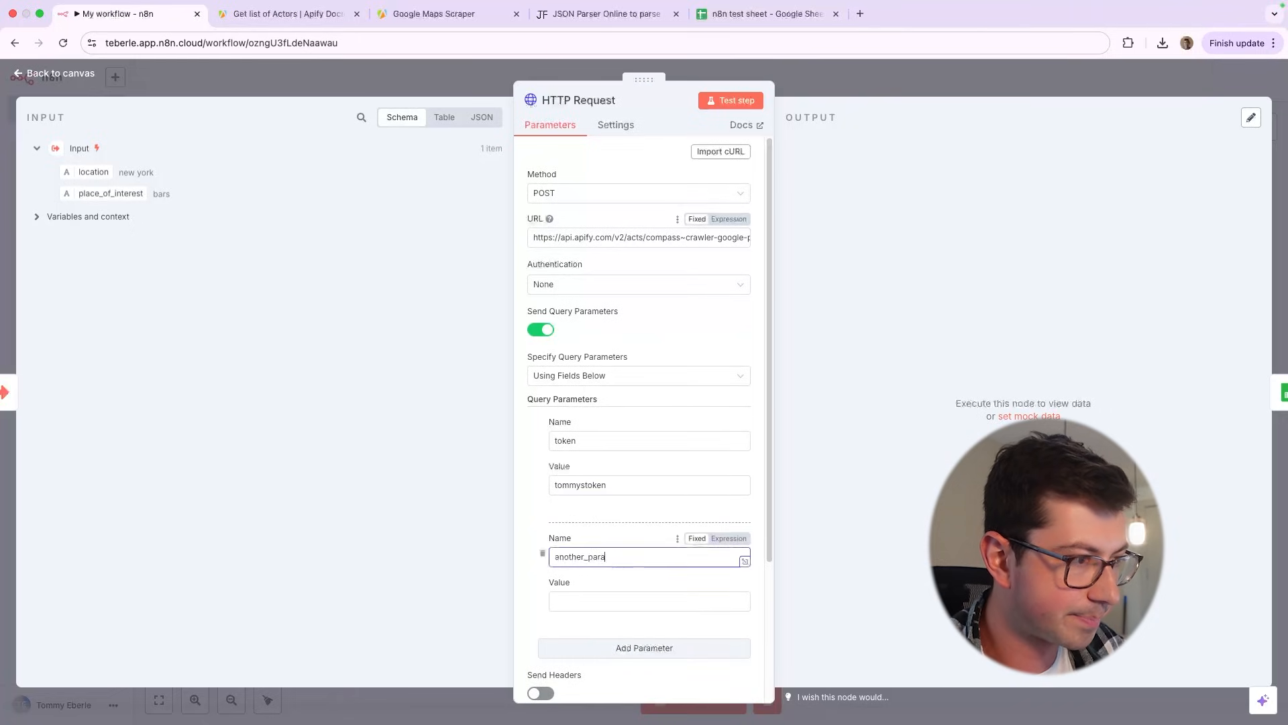
pyautogui.write('m')
pyautogui.write('123')
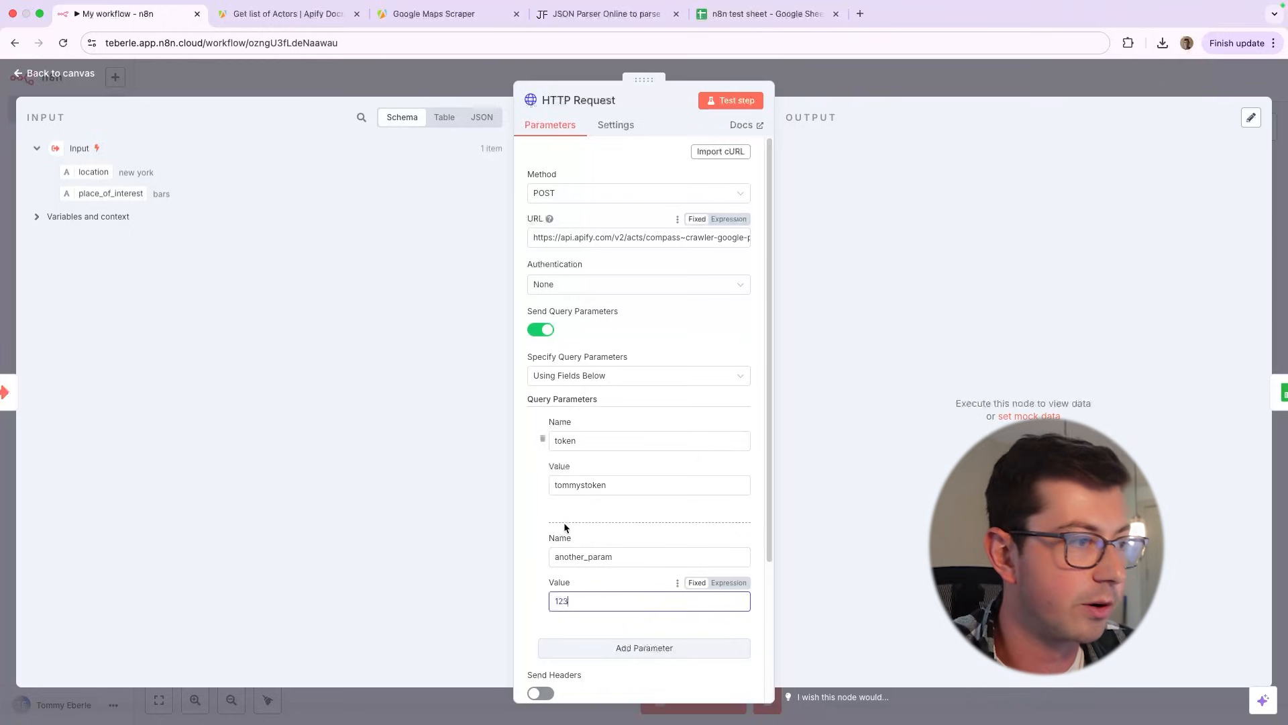
# Enable sending a body and headers with the request, and name the first header parameter X-API-KEY
pyautogui.scroll(-6, 564, 524)
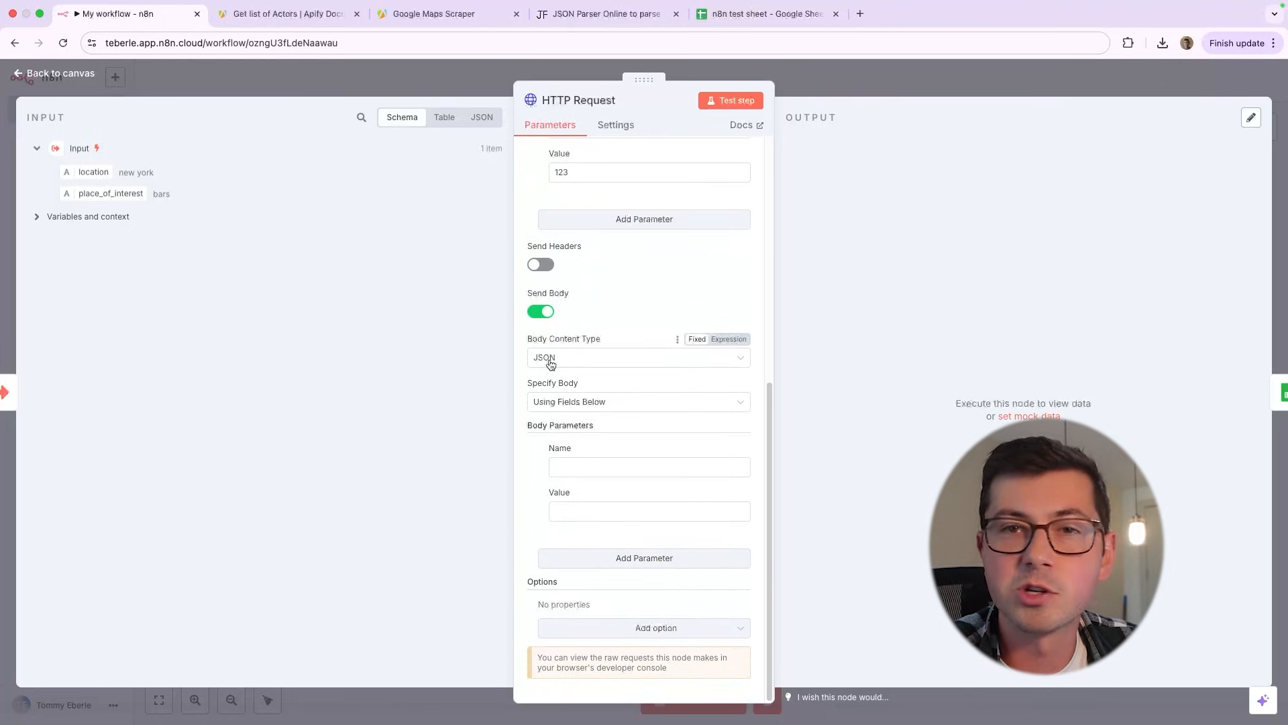
pyautogui.click(538, 266)
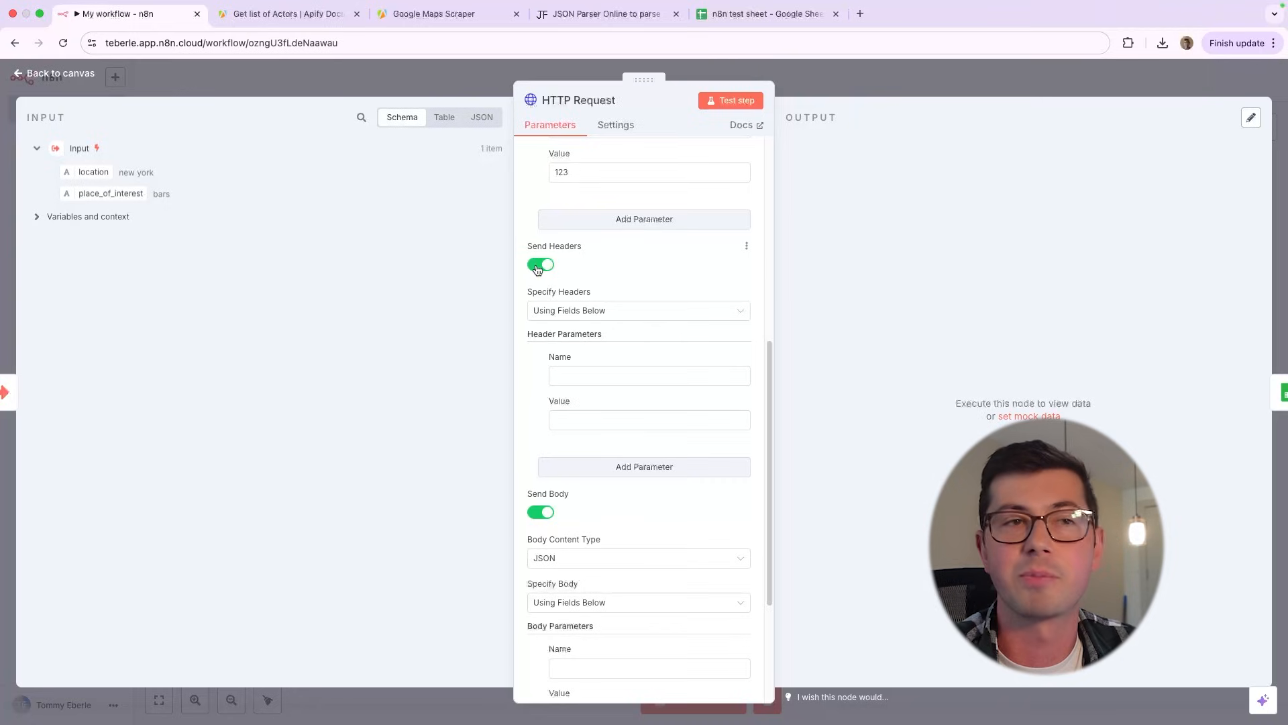
pyautogui.click(606, 375)
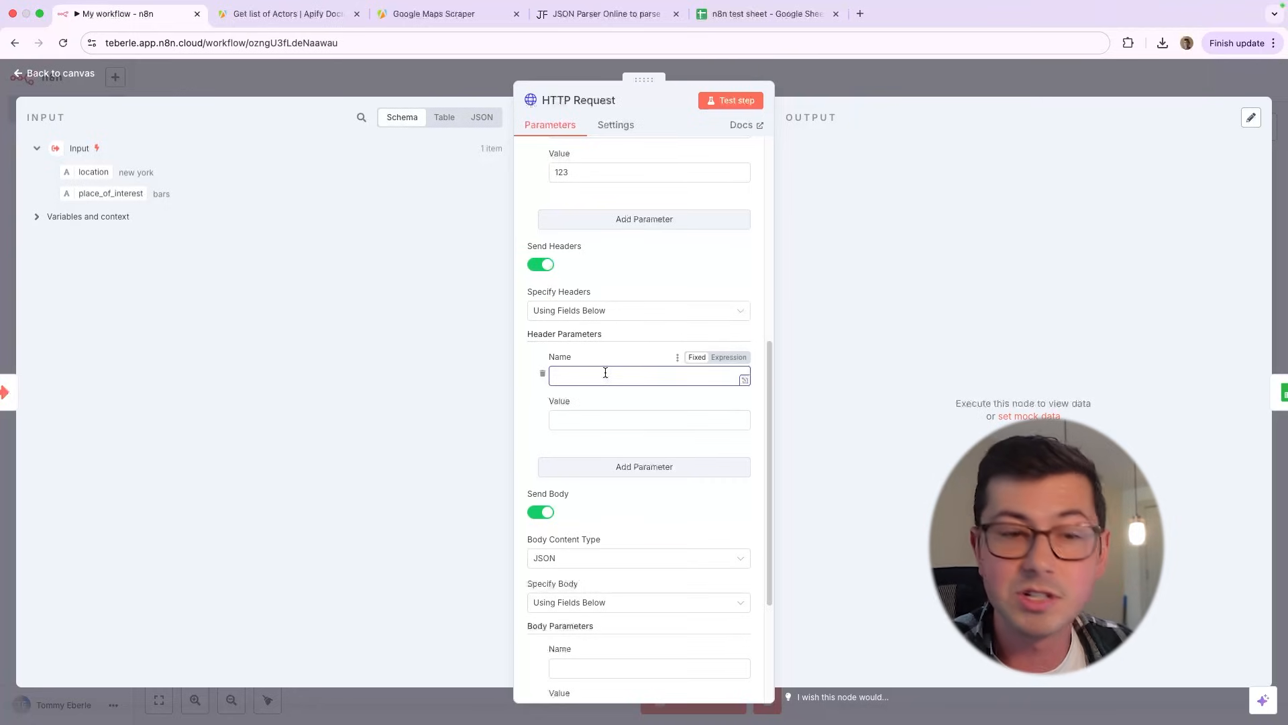
pyautogui.write('X-API_')
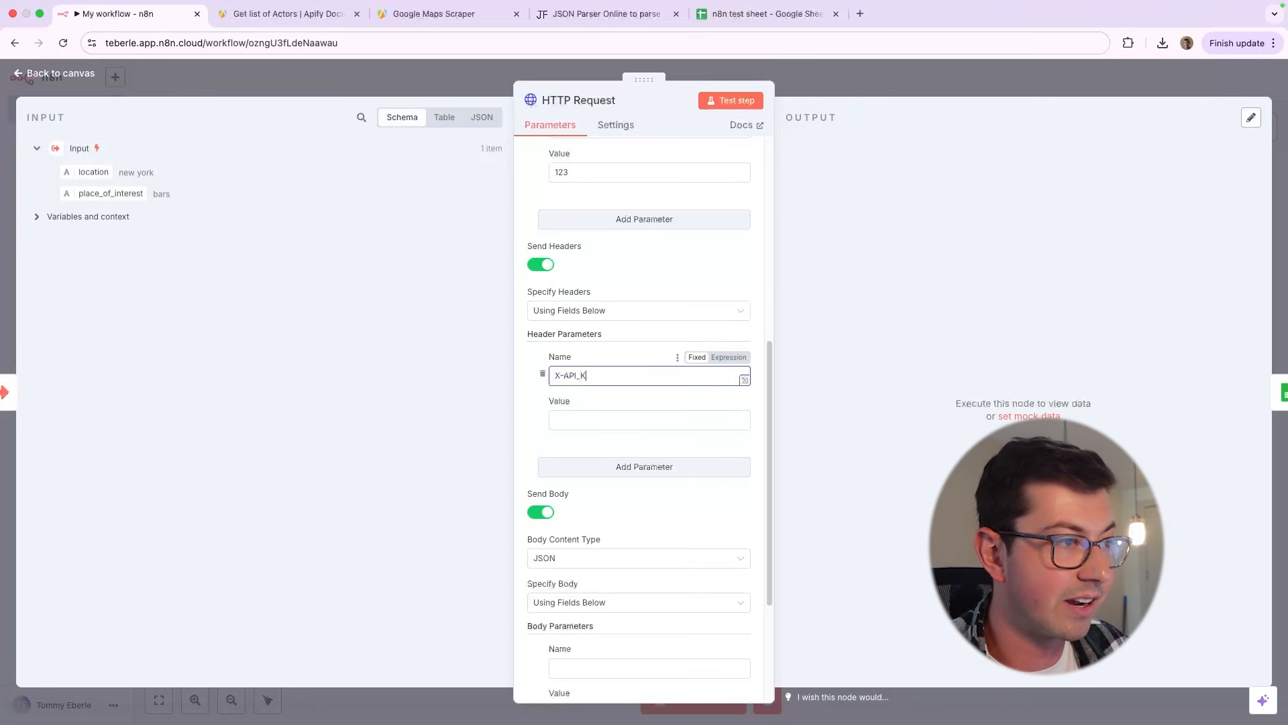
pyautogui.write('KEY')
# Look back over the node's URL and query parameters, and delete the X-API-KEY header parameter
pyautogui.scroll(6, 638, 360)
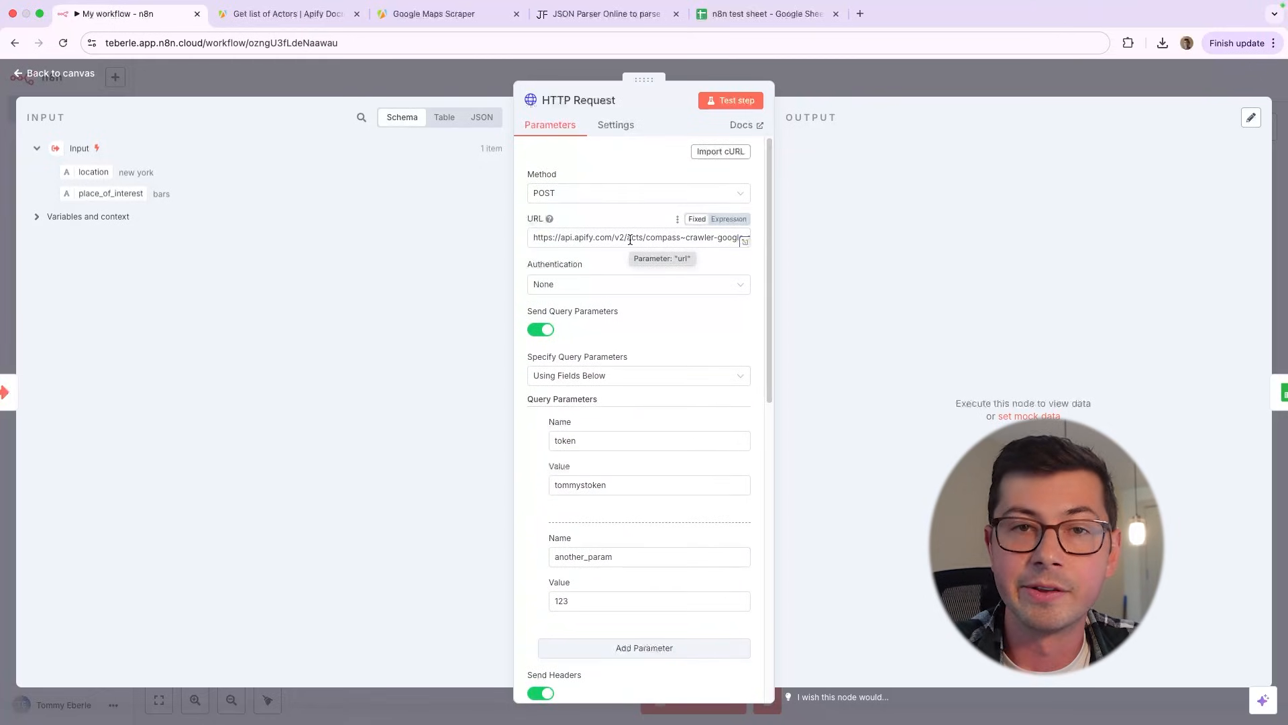
pyautogui.scroll(-5, 607, 302)
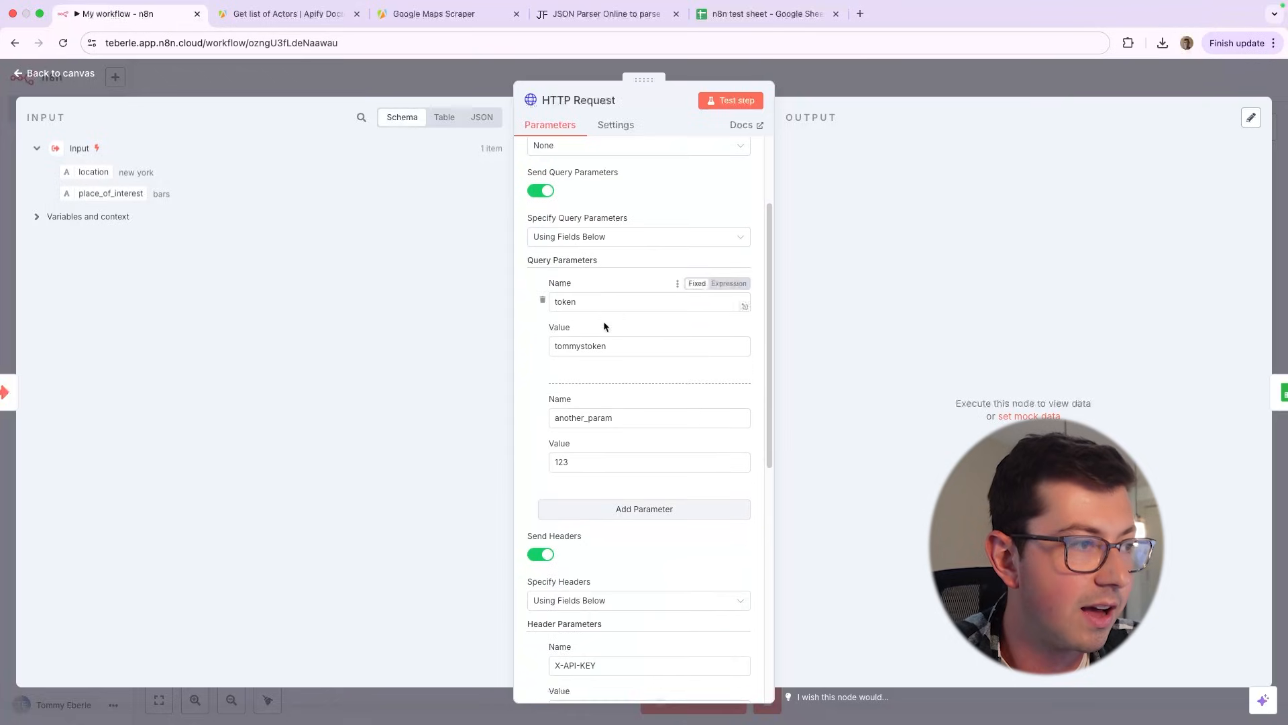
pyautogui.scroll(-3, 532, 359)
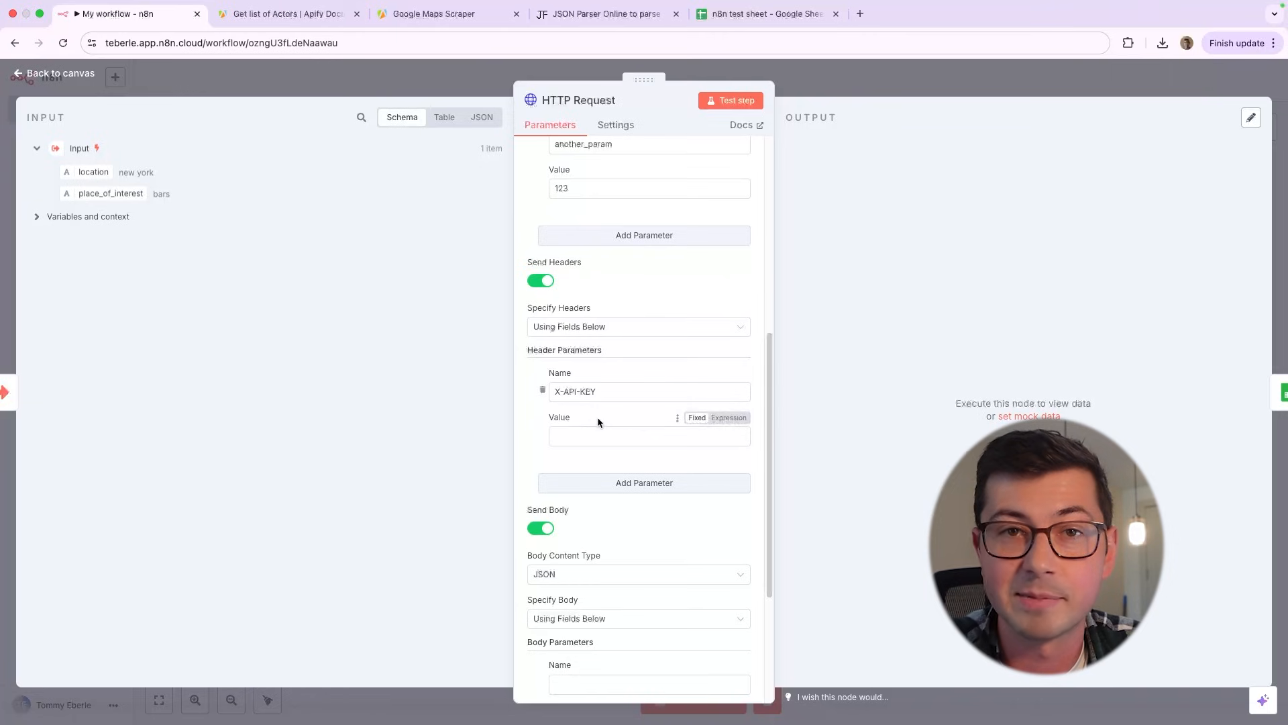
pyautogui.click(543, 390)
# Switch to Apify, close the API endpoint list and examine the Google Maps Scraper's full JSON input
pyautogui.click(452, 15)
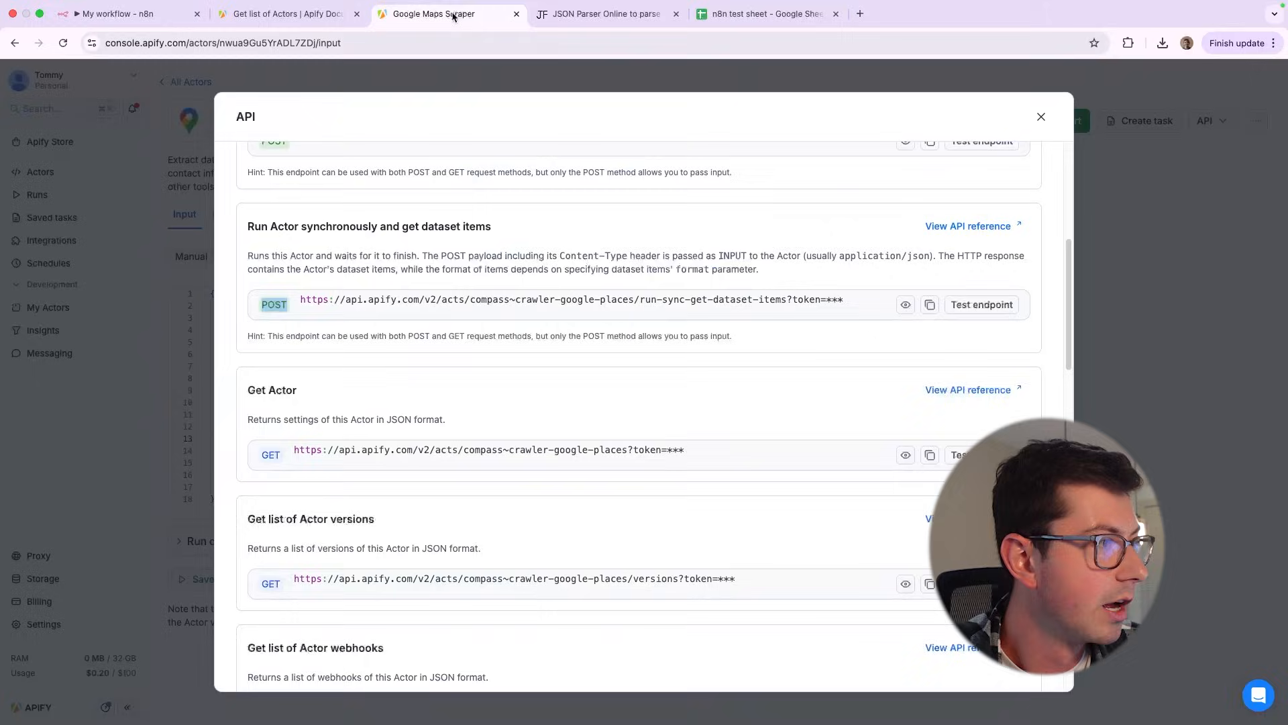
pyautogui.click(163, 231)
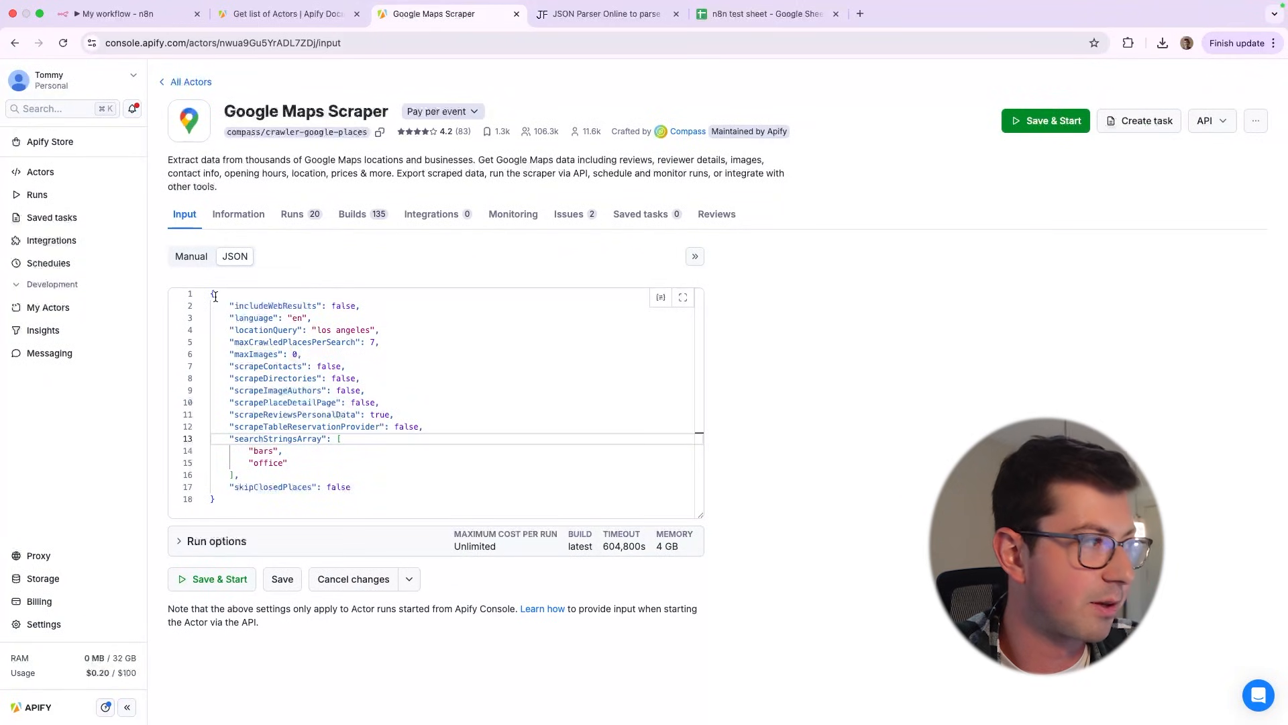
pyautogui.moveTo(210, 294); pyautogui.dragTo(340, 501)
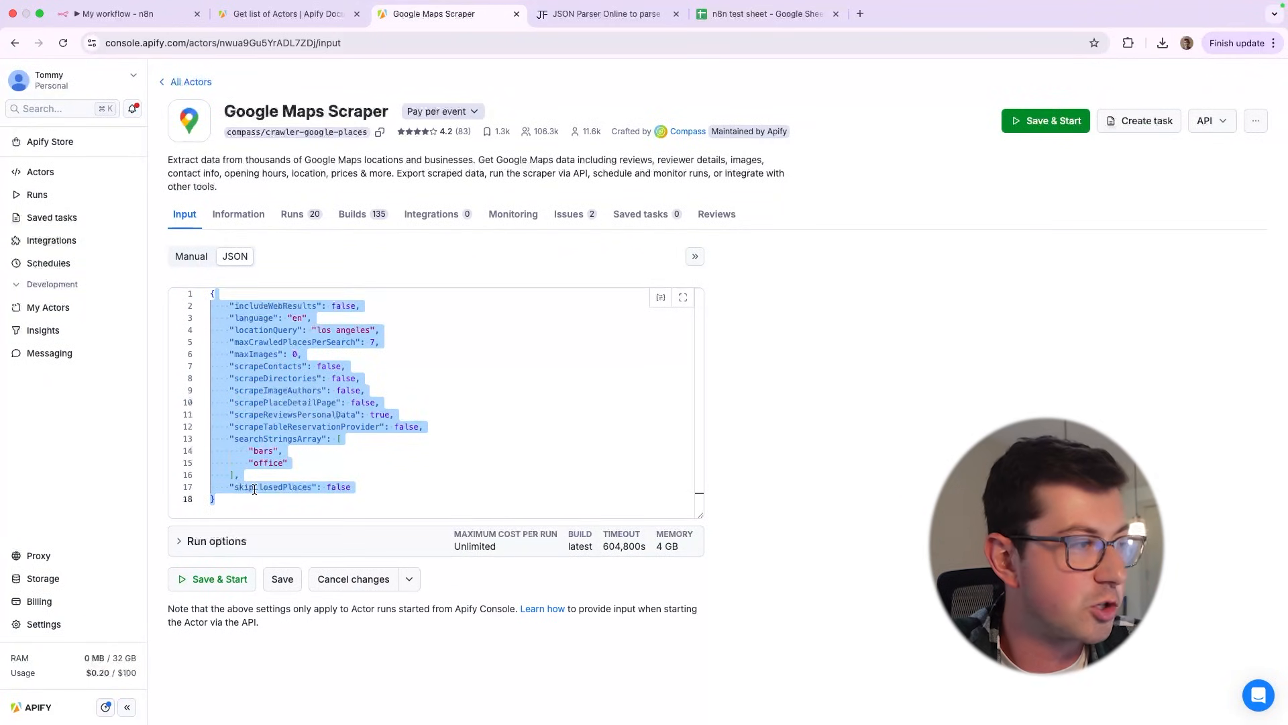
pyautogui.click(830, 550)
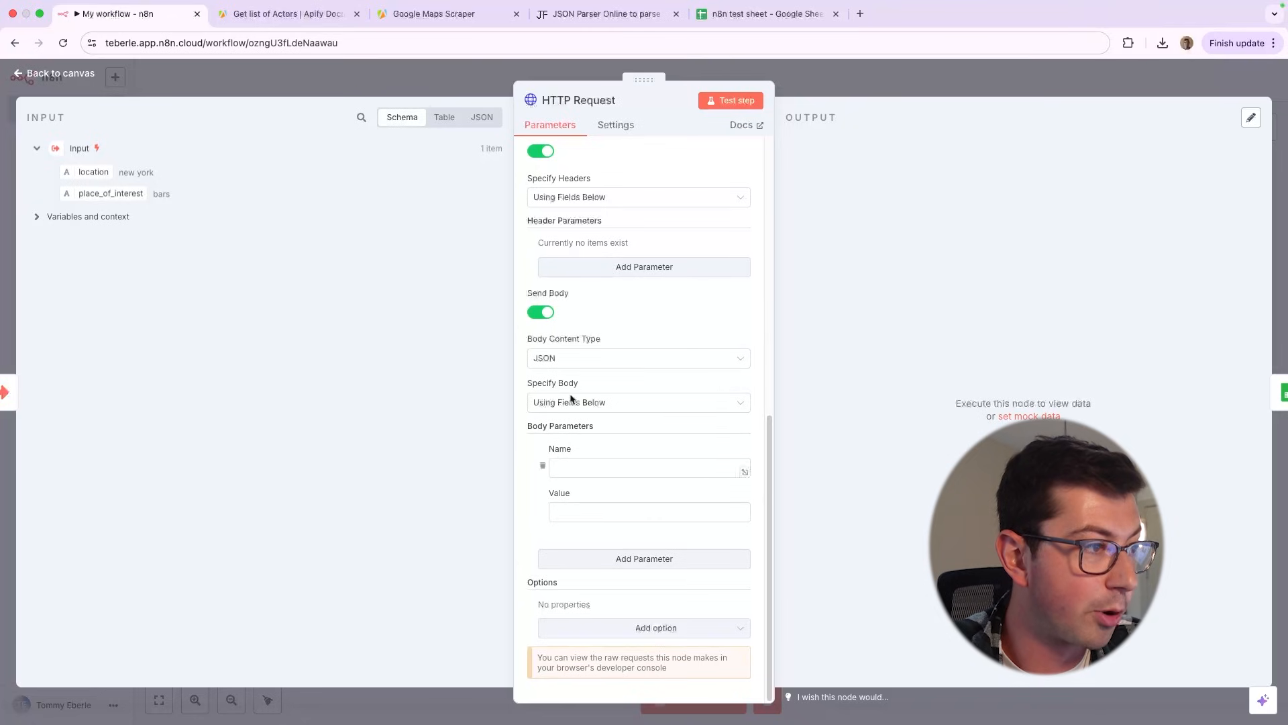
pyautogui.click(587, 404)
pyautogui.rightClick(588, 406)
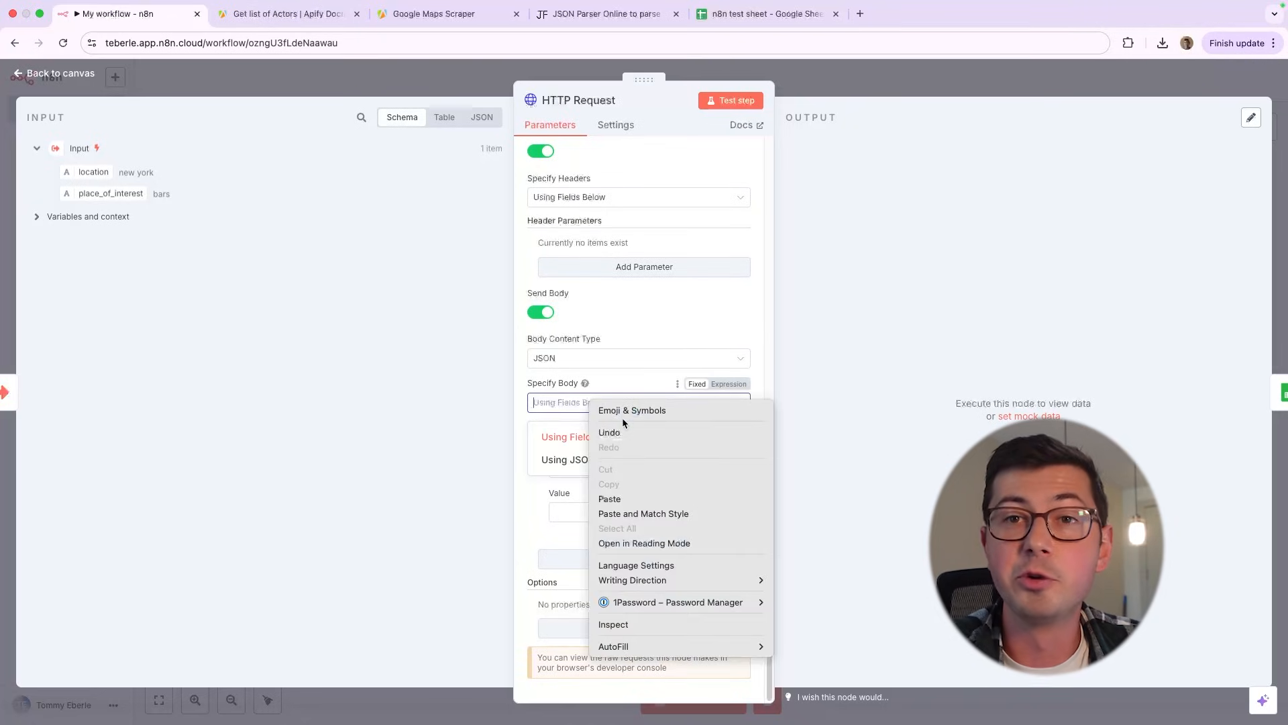
pyautogui.click(527, 411)
pyautogui.click(527, 411)
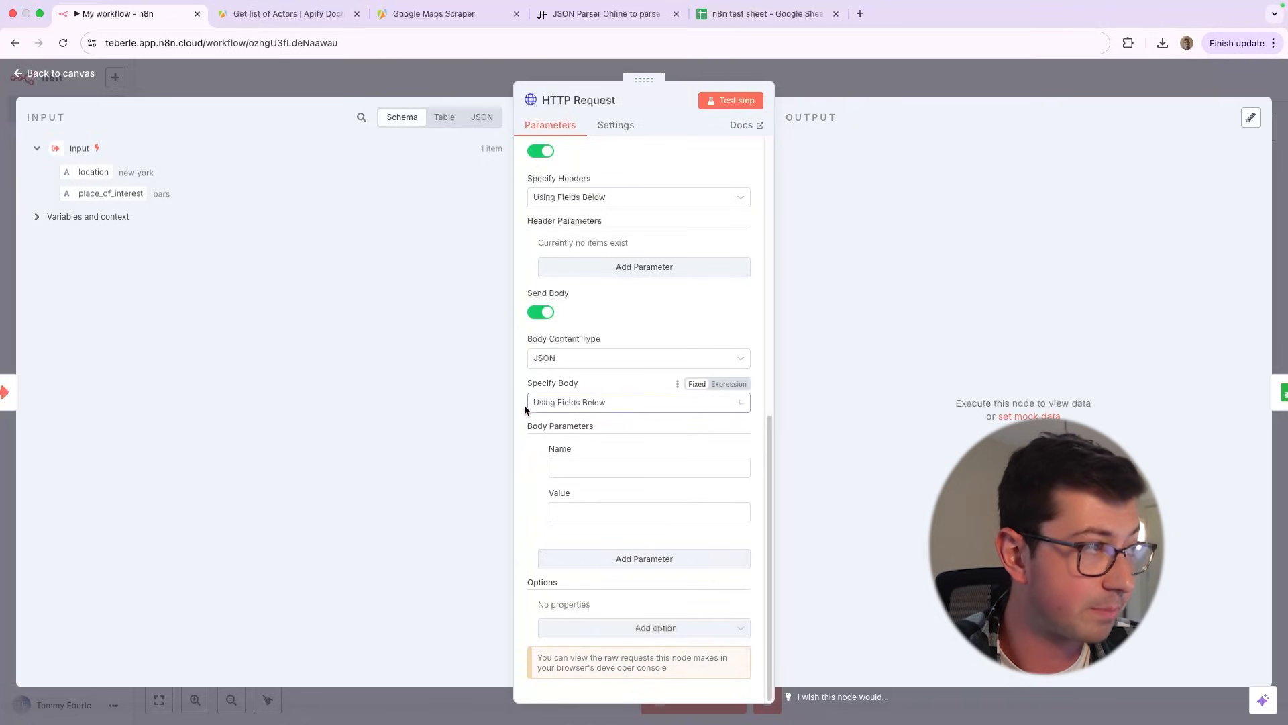
# Copy the key includeWebResults from Apify's JSON input into n8n as a body parameter name and set its value to false
pyautogui.click(391, 25)
pyautogui.doubleClick(253, 306)
pyautogui.press('super+c')
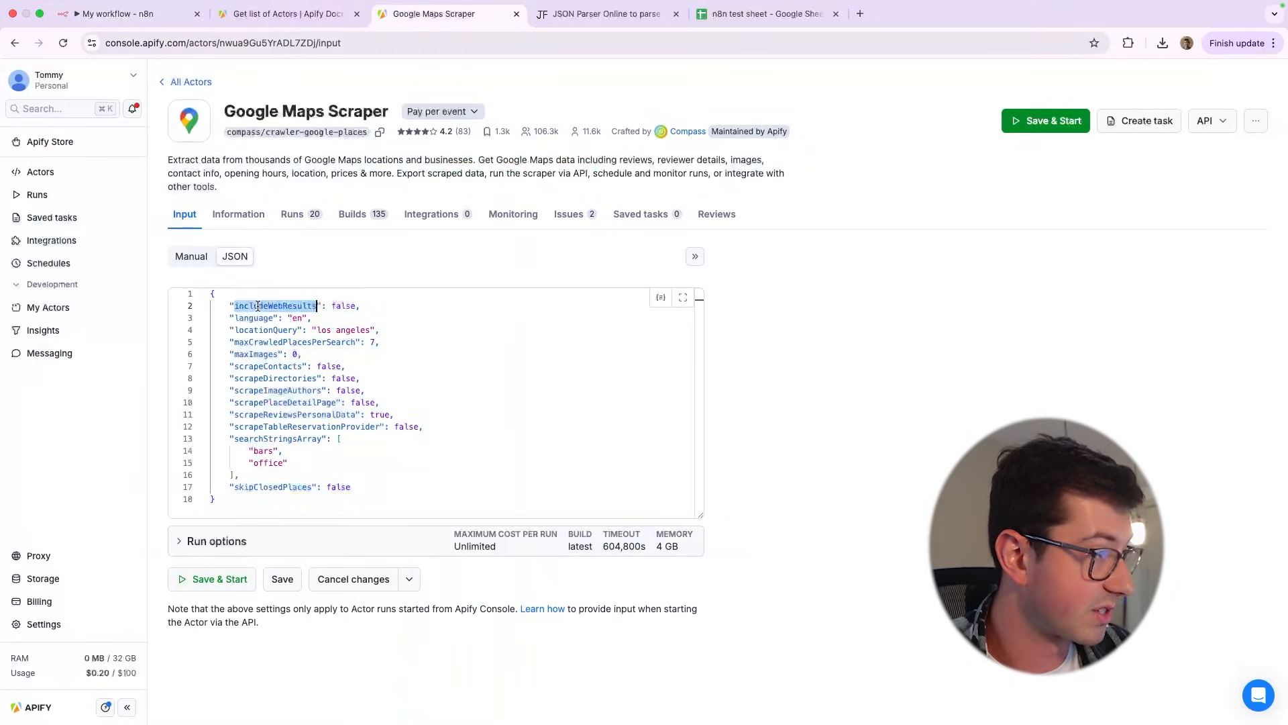
pyautogui.click(117, 14)
pyautogui.click(577, 467)
pyautogui.press('super+v')
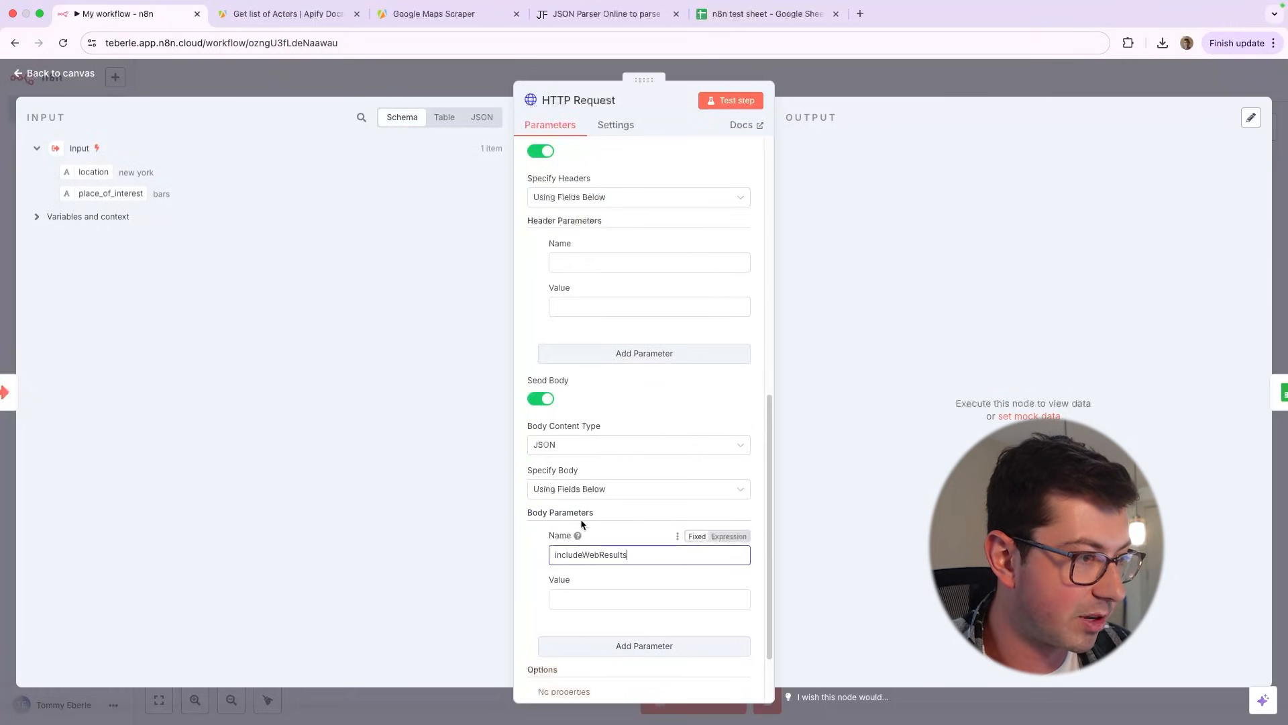
pyautogui.click(557, 597)
pyautogui.write('false')
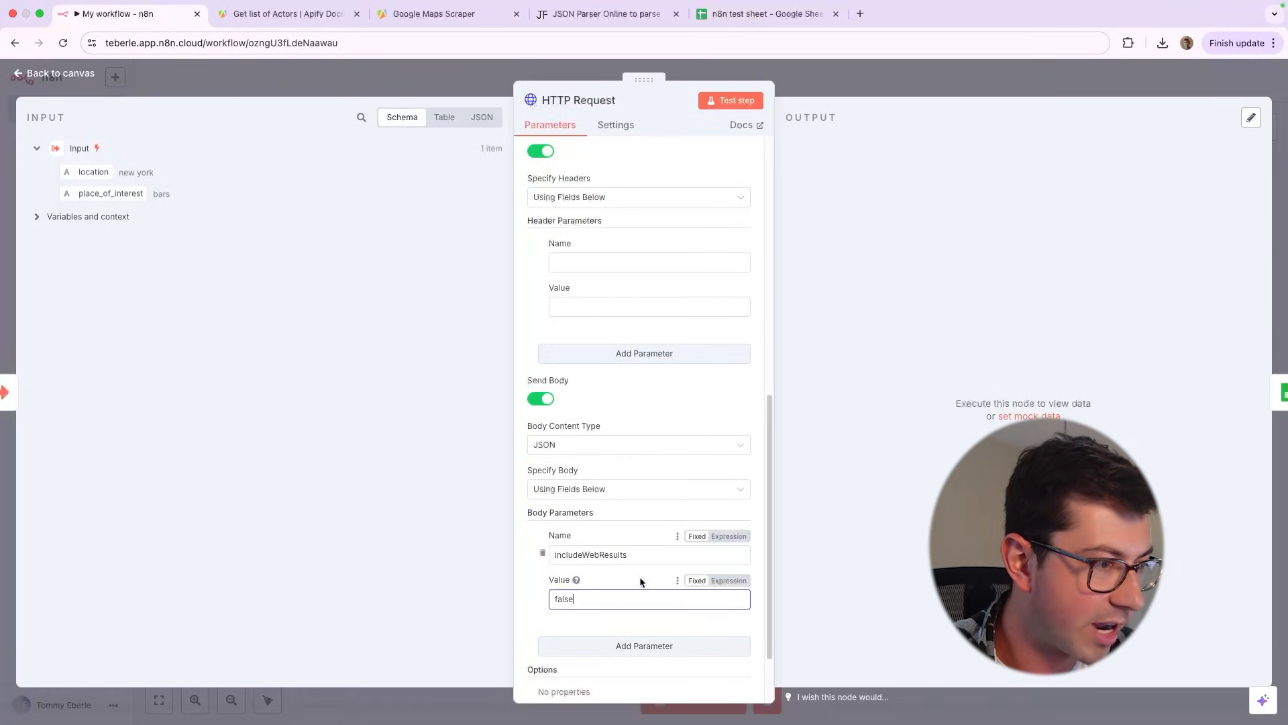
# Add a second body parameter, copying the key language from Apify's JSON input as its name and entering en as its value
pyautogui.click(607, 644)
pyautogui.click(416, 15)
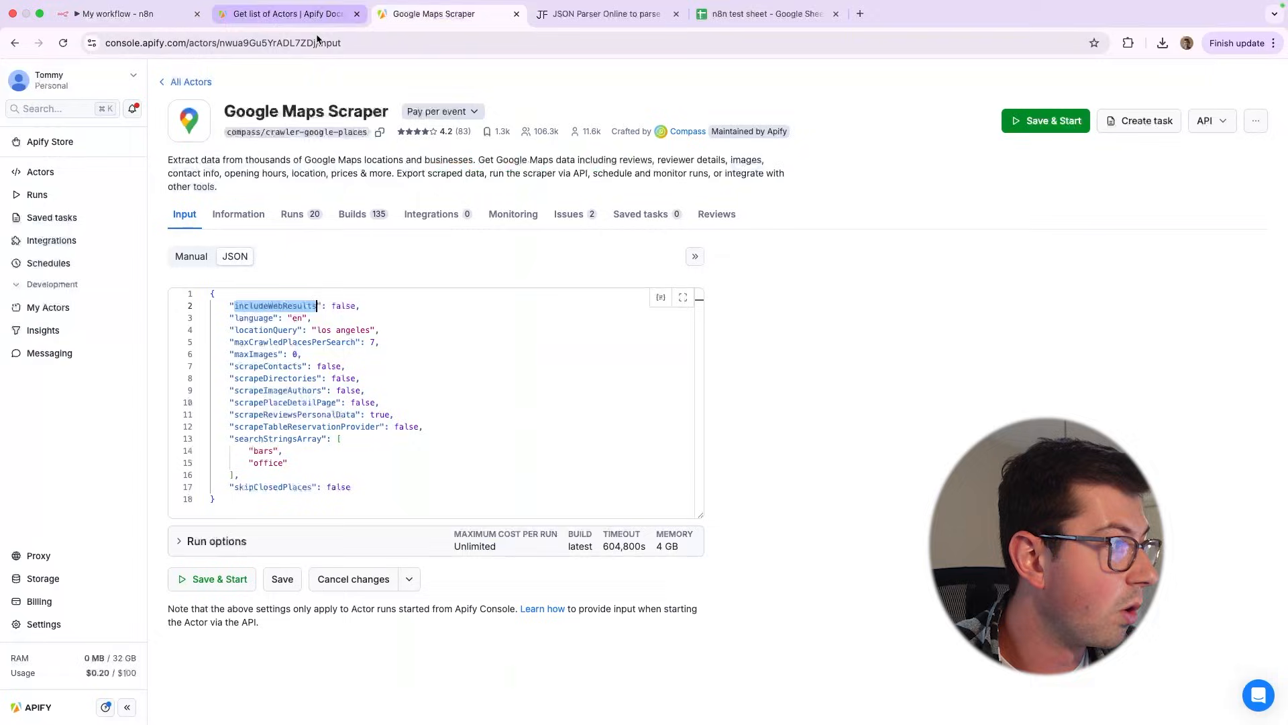
pyautogui.doubleClick(258, 316)
pyautogui.press('super+c')
pyautogui.click(84, 22)
pyautogui.scroll(-3, 637, 402)
pyautogui.click(594, 463)
pyautogui.press('super+v')
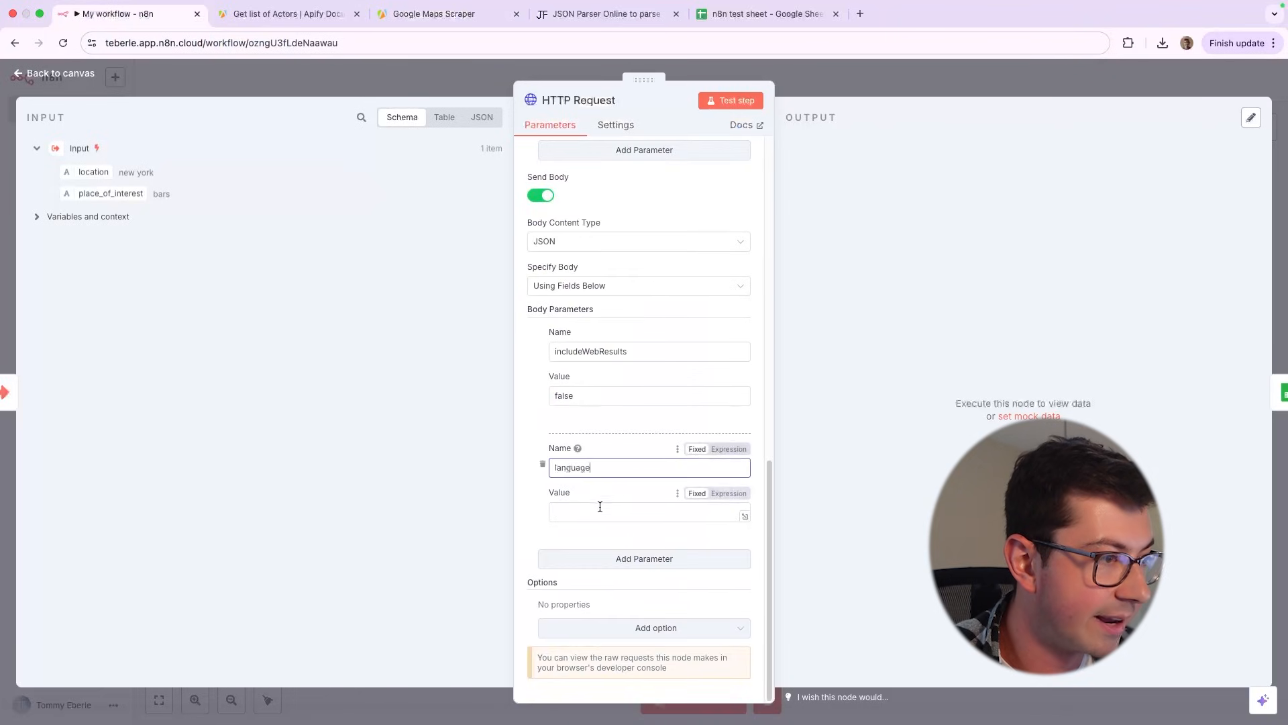
pyautogui.click(590, 511)
pyautogui.write('en')
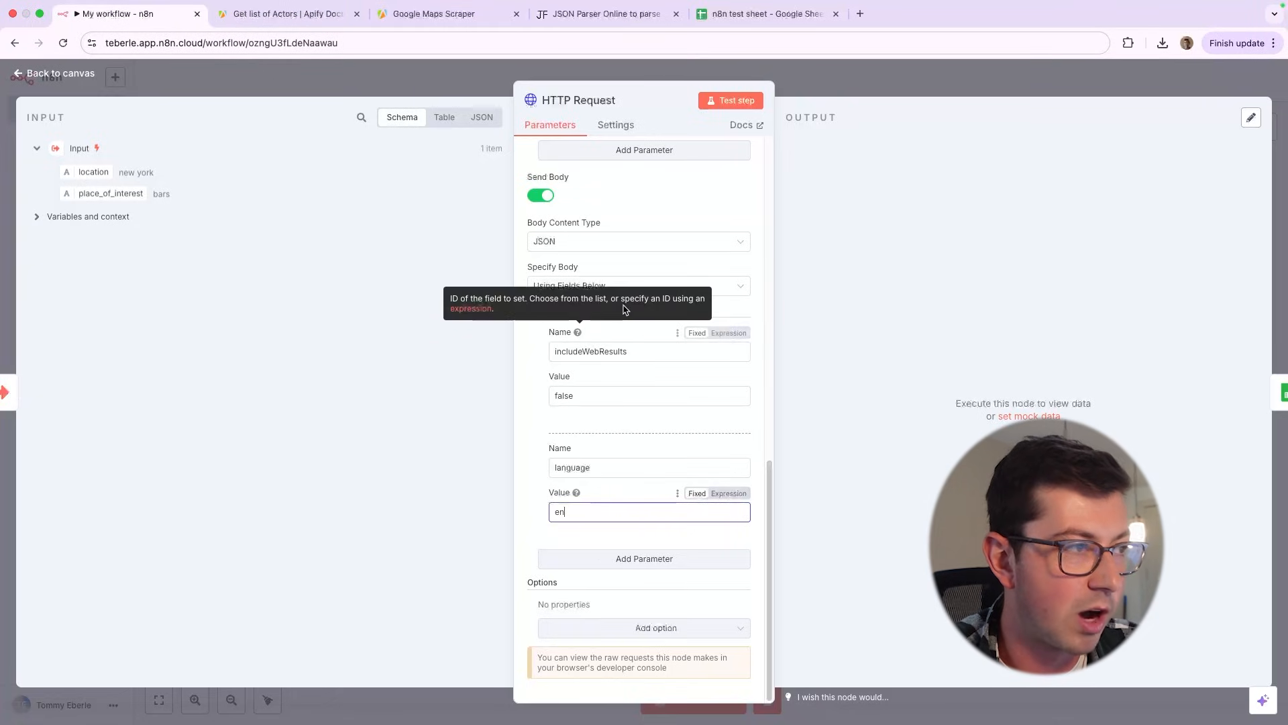
# Specify the request body using JSON and fill it with the scraper's complete JSON input copied from Apify
pyautogui.click(603, 286)
pyautogui.click(608, 344)
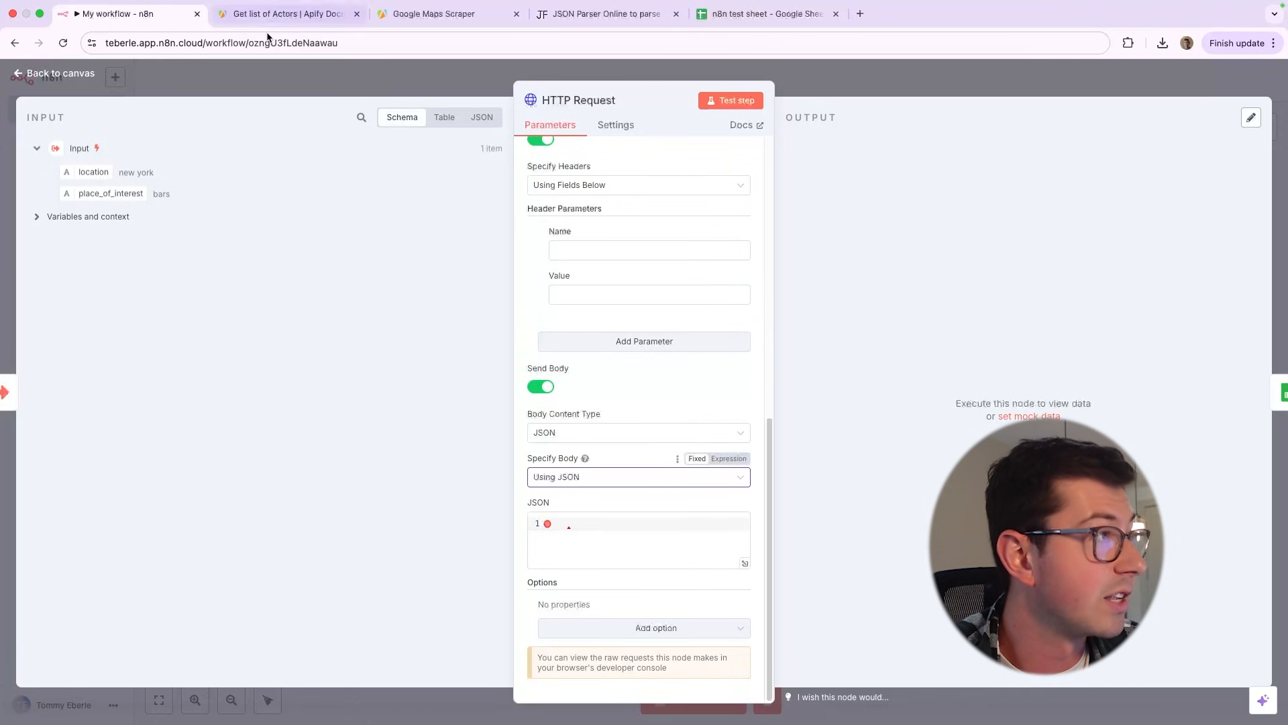
pyautogui.click(396, 15)
pyautogui.click(381, 477)
pyautogui.hotkey('ctrl', 'a')
pyautogui.hotkey('ctrl', 'c')
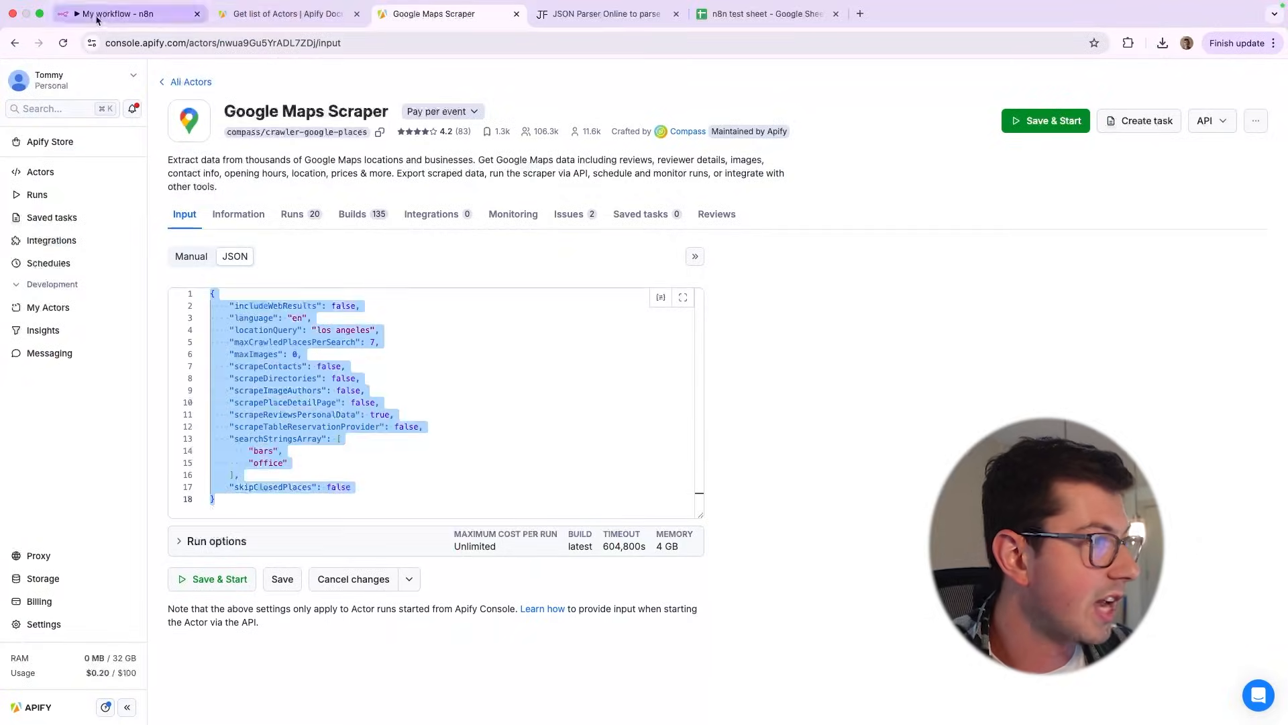
pyautogui.click(121, 14)
pyautogui.click(569, 514)
pyautogui.hotkey('ctrl', 'v')
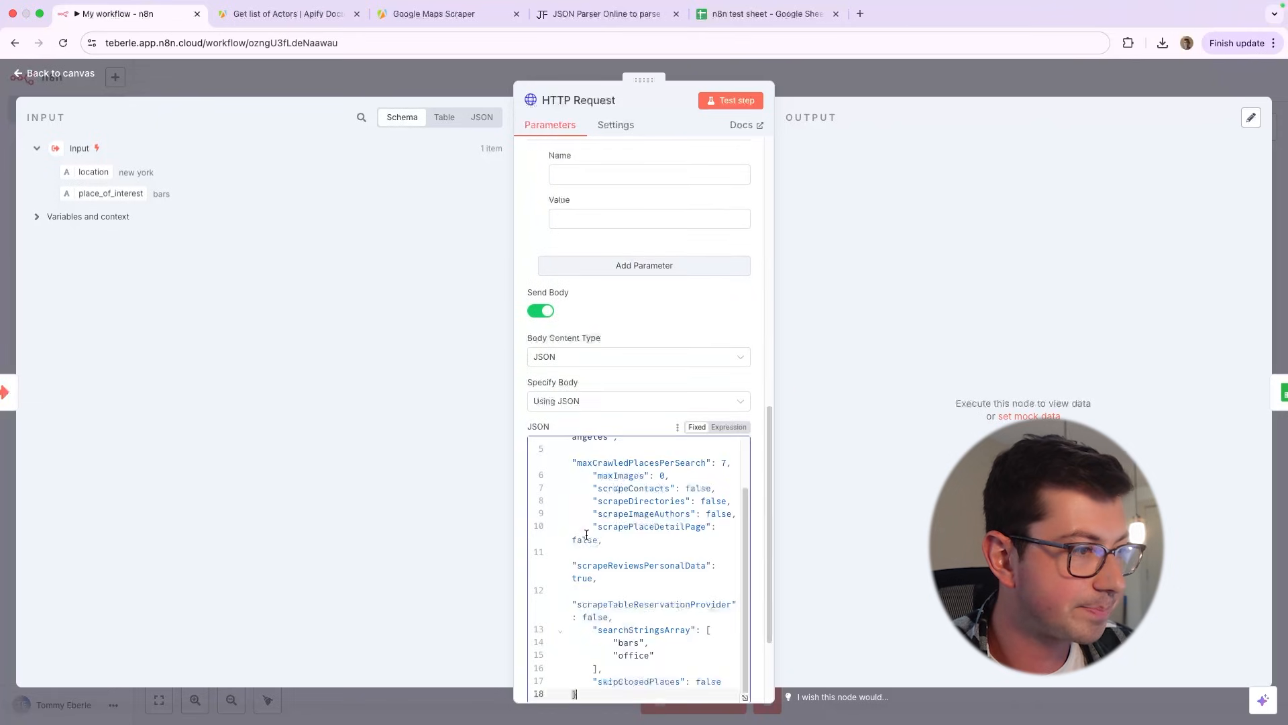
# Replace "bars" and "office" in the body's searchStringsArray with a single quoted reference to the input's place_of_interest field
pyautogui.scroll(5, 631, 524)
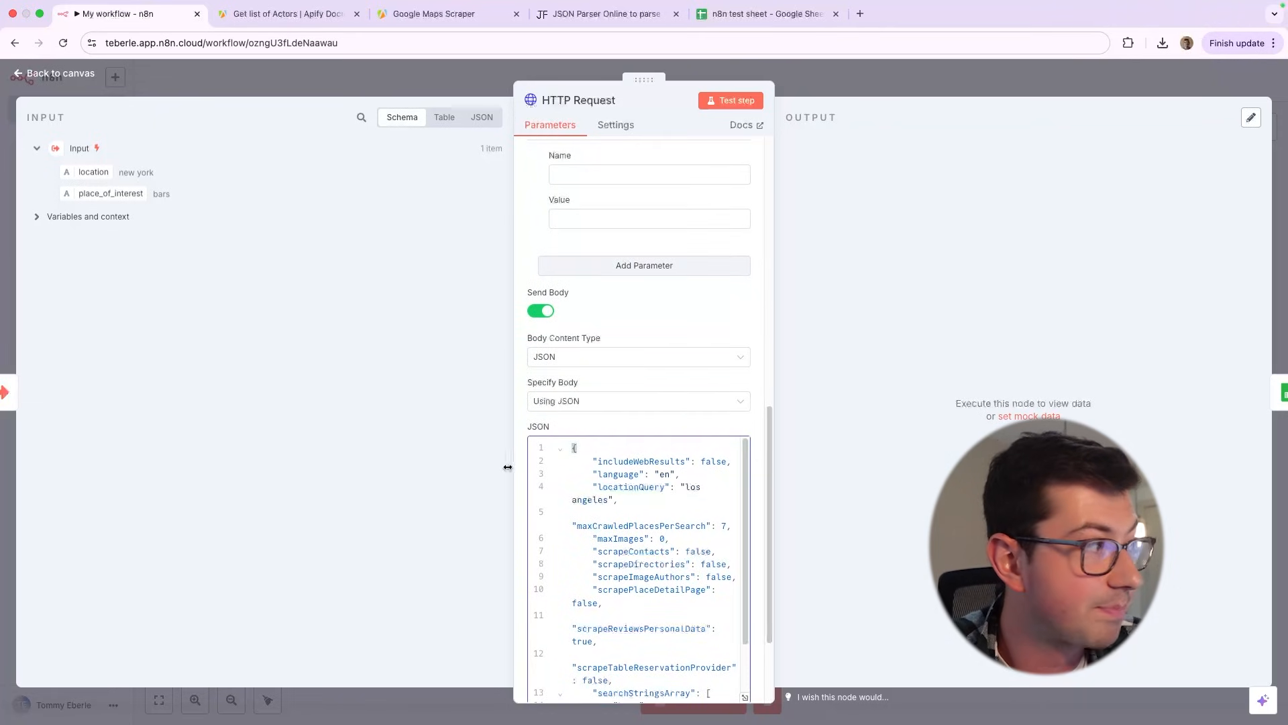
pyautogui.scroll(-5, 626, 477)
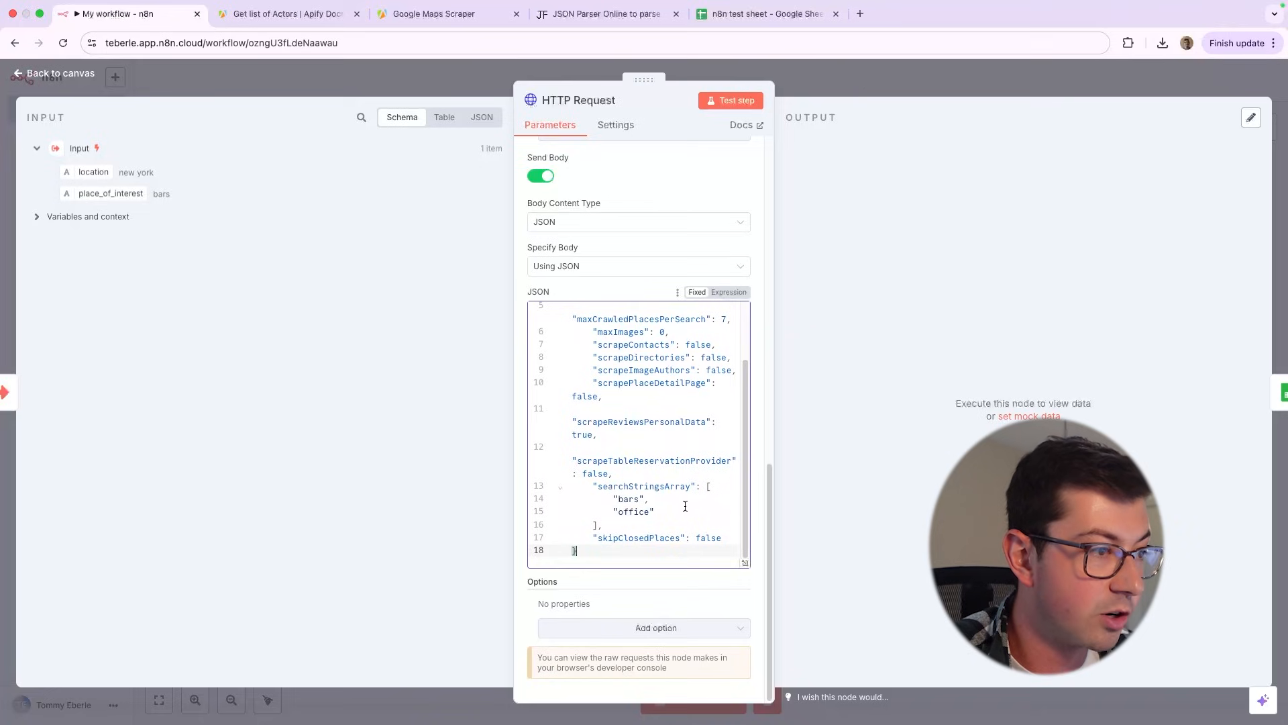
pyautogui.moveTo(685, 506); pyautogui.dragTo(614, 500)
pyautogui.press('BackSpace')
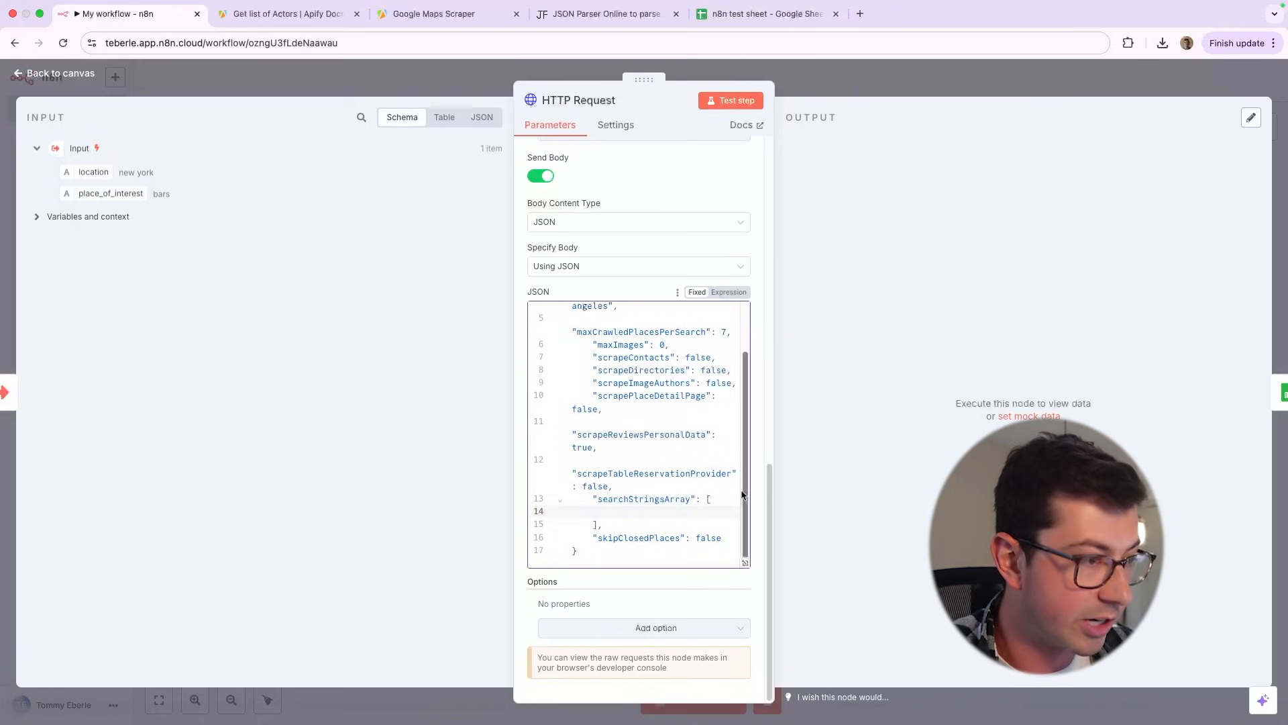
pyautogui.write('"')
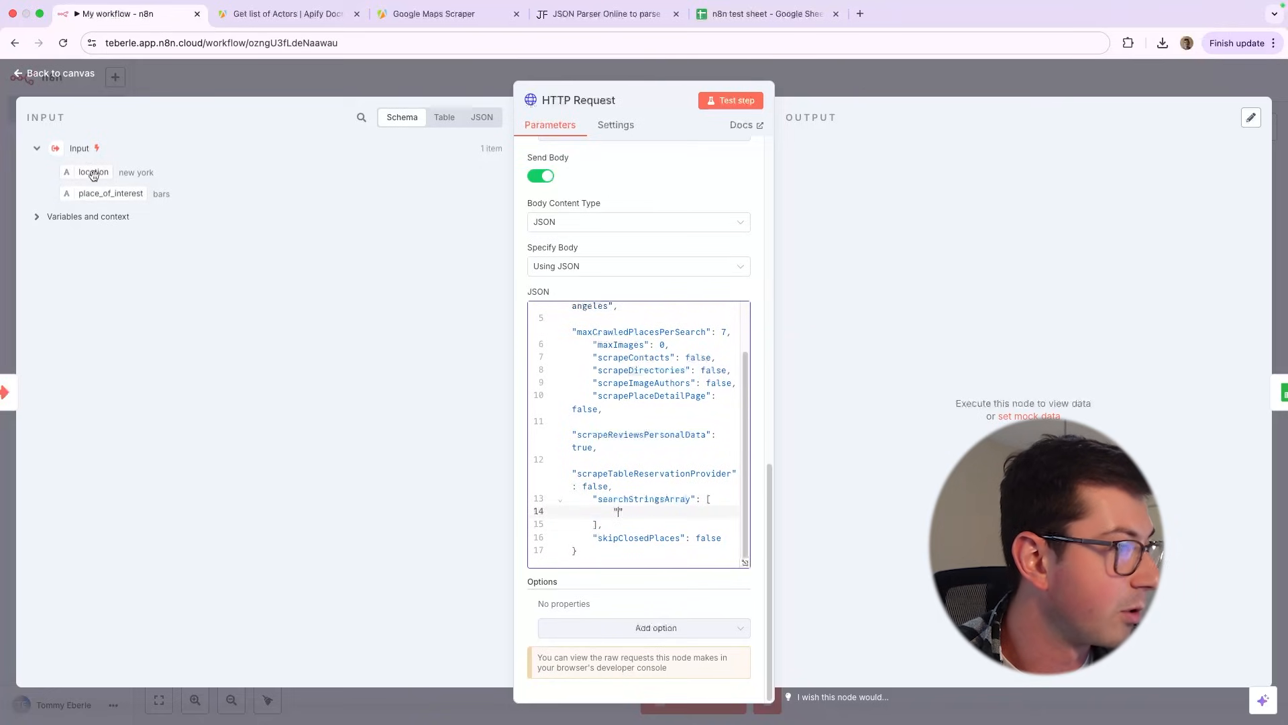
pyautogui.moveTo(94, 171); pyautogui.dragTo(112, 193)
pyautogui.moveTo(112, 195); pyautogui.dragTo(618, 515)
# Replace los angeles in the body's locationQuery with the expression {{ $json.location }} and test the HTTP Request step
pyautogui.scroll(-2, 690, 588)
pyautogui.scroll(2, 689, 587)
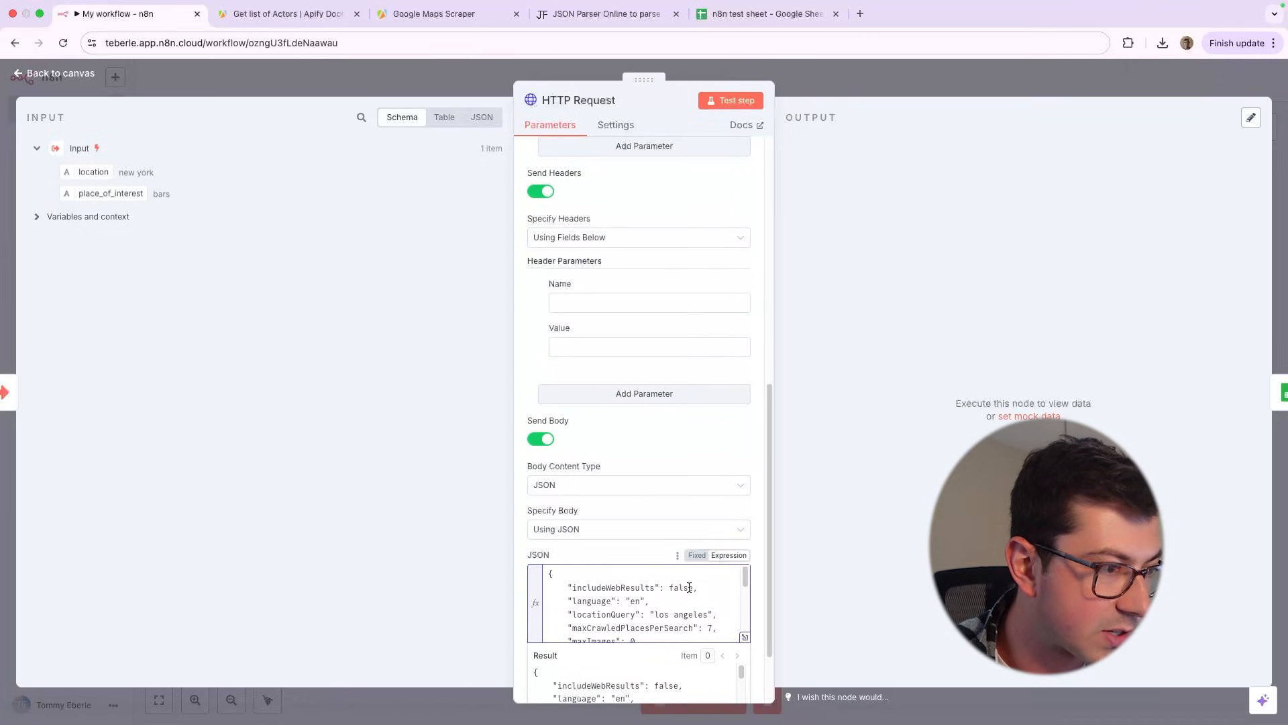
pyautogui.click(709, 615)
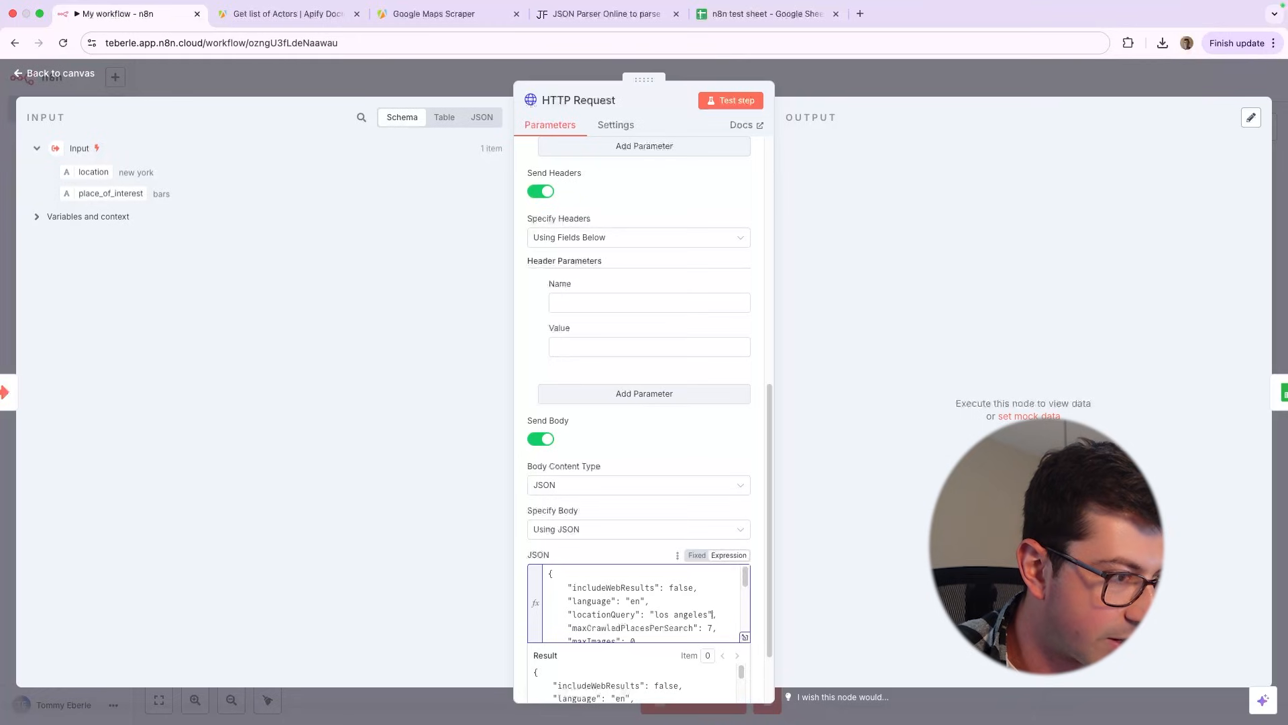
pyautogui.hotkey('alt', 'shift', 'Left')
pyautogui.hotkey('alt', 'shift', 'Left')
pyautogui.press('BackSpace')
pyautogui.moveTo(93, 172); pyautogui.dragTo(655, 616)
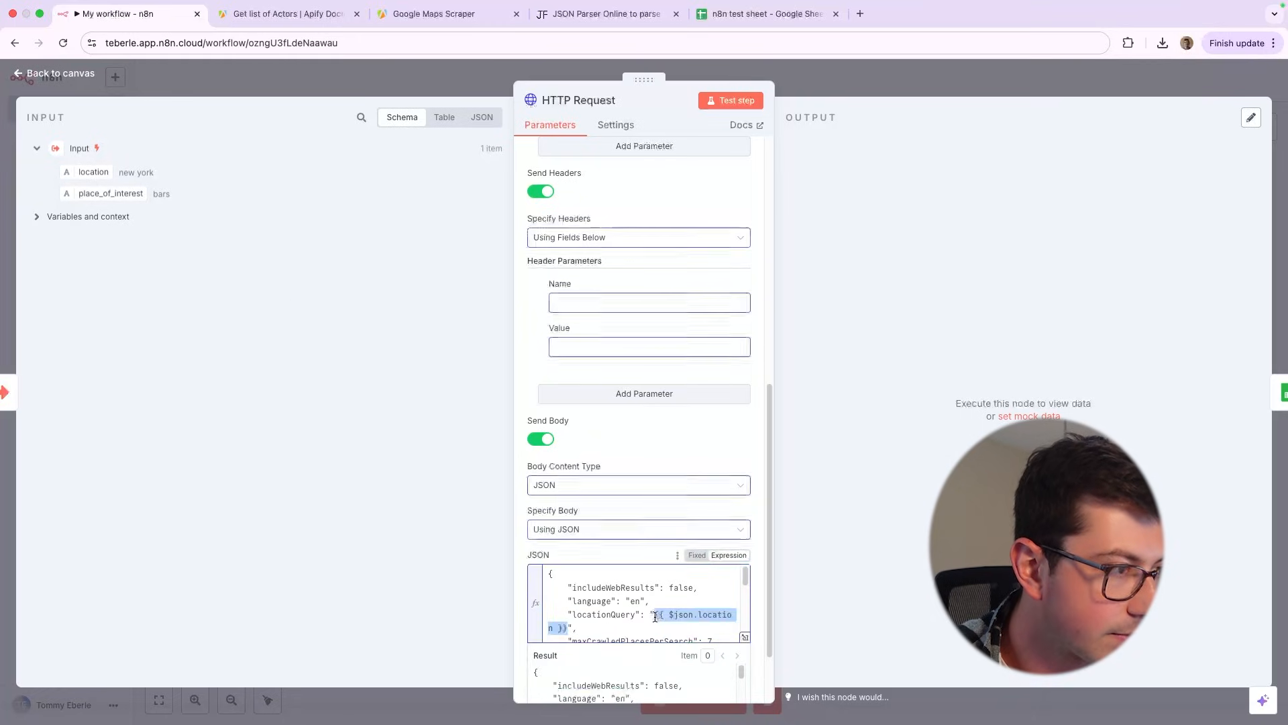
pyautogui.click(735, 102)
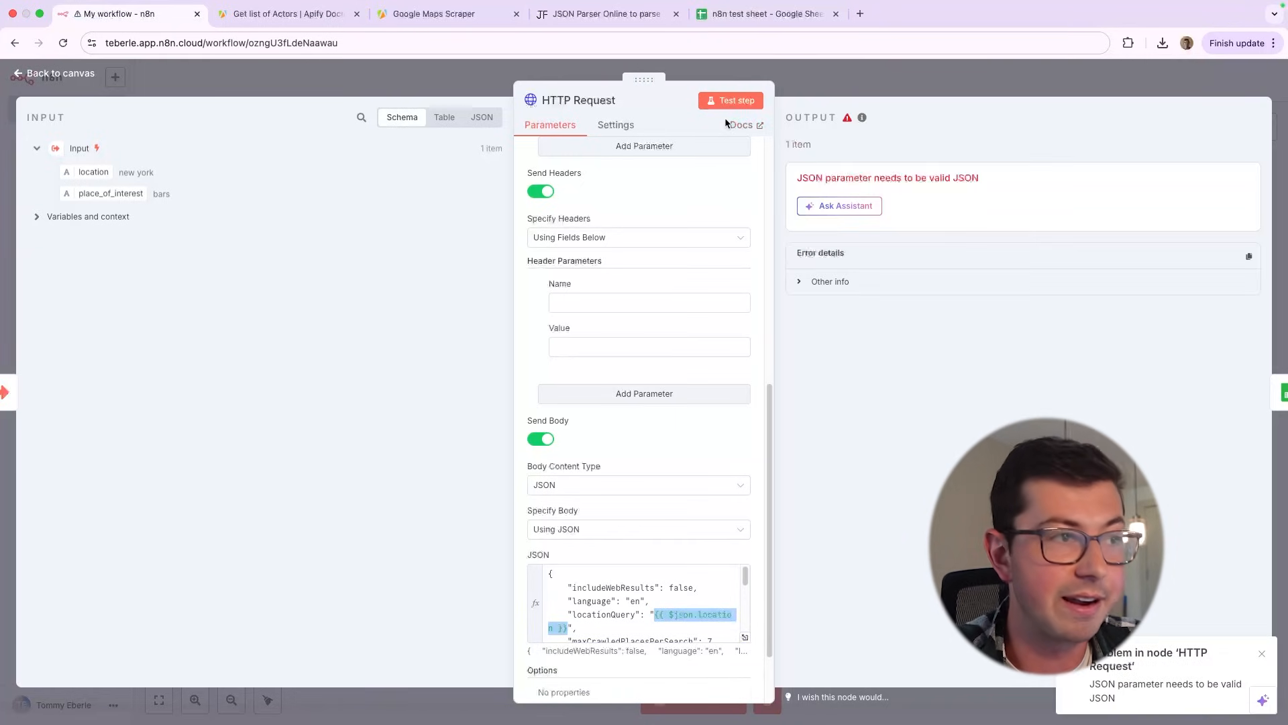
# Replace the quoted entry in the body's searchStringsArray with "{{ $json.place_of_interest }}" and test the HTTP Request step again
pyautogui.scroll(-2, 731, 457)
pyautogui.scroll(-5, 685, 535)
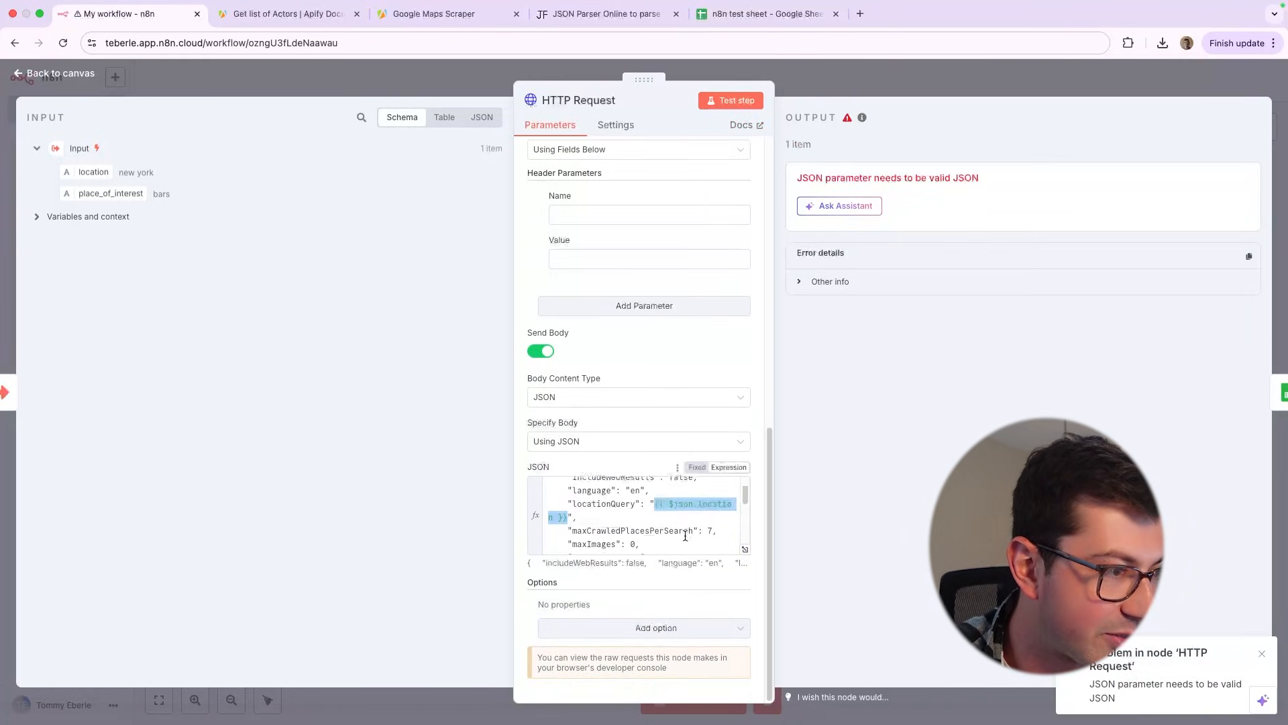
pyautogui.moveTo(699, 544); pyautogui.dragTo(555, 544)
pyautogui.hotkey('ctrl', 'c')
pyautogui.press('BackSpace')
pyautogui.click(614, 502)
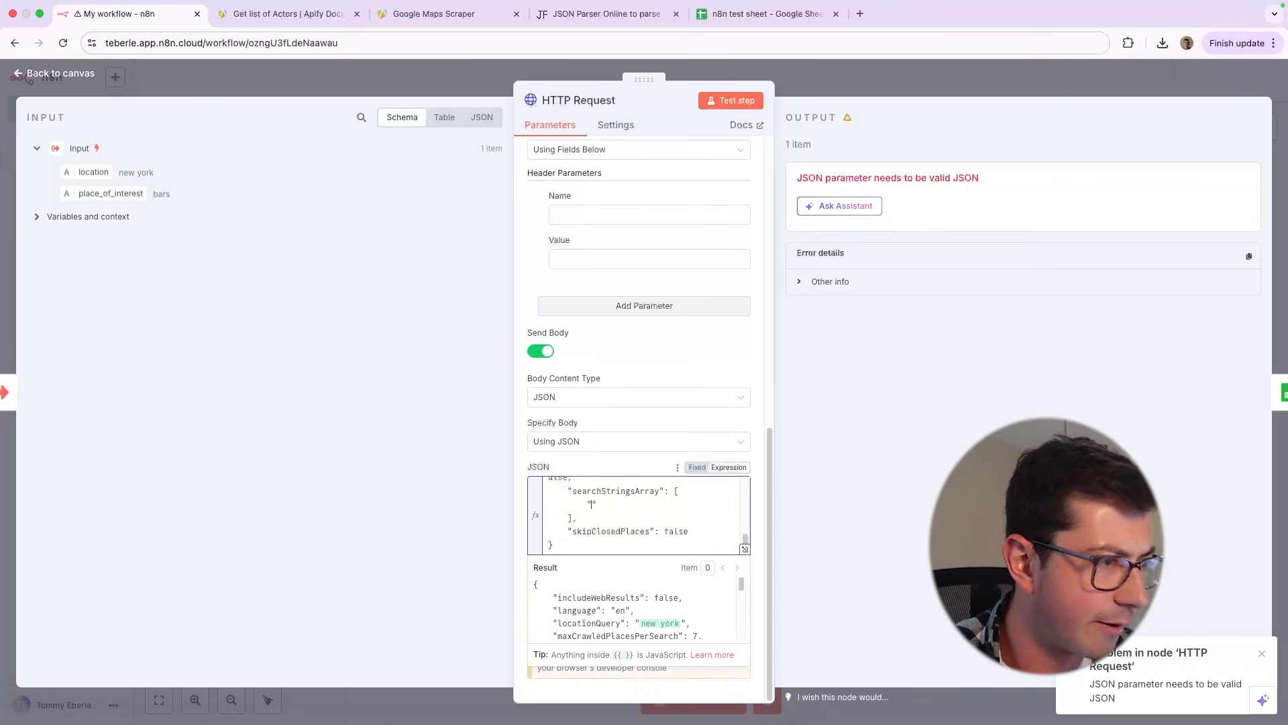
pyautogui.hotkey('ctrl', 'v')
pyautogui.click(733, 102)
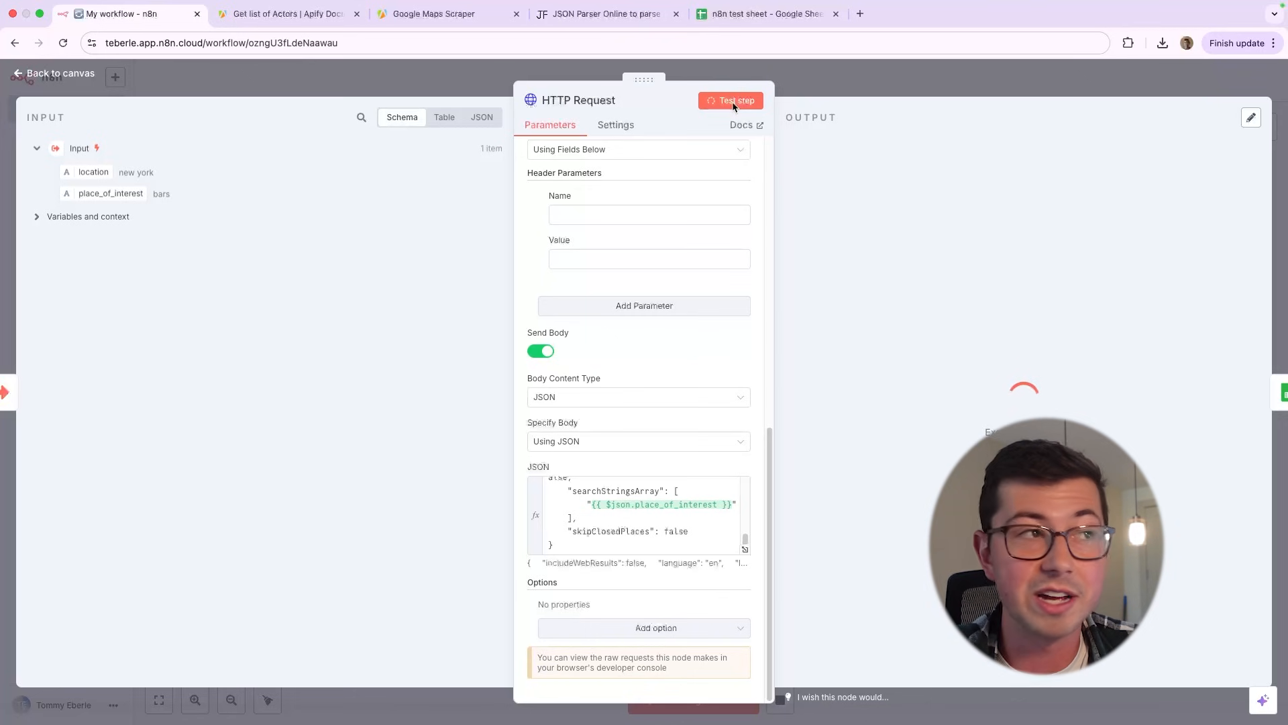
# Switch to Apify, open the newest Google Maps Scraper run and view its output as JSON
pyautogui.click(322, 14)
pyautogui.click(412, 17)
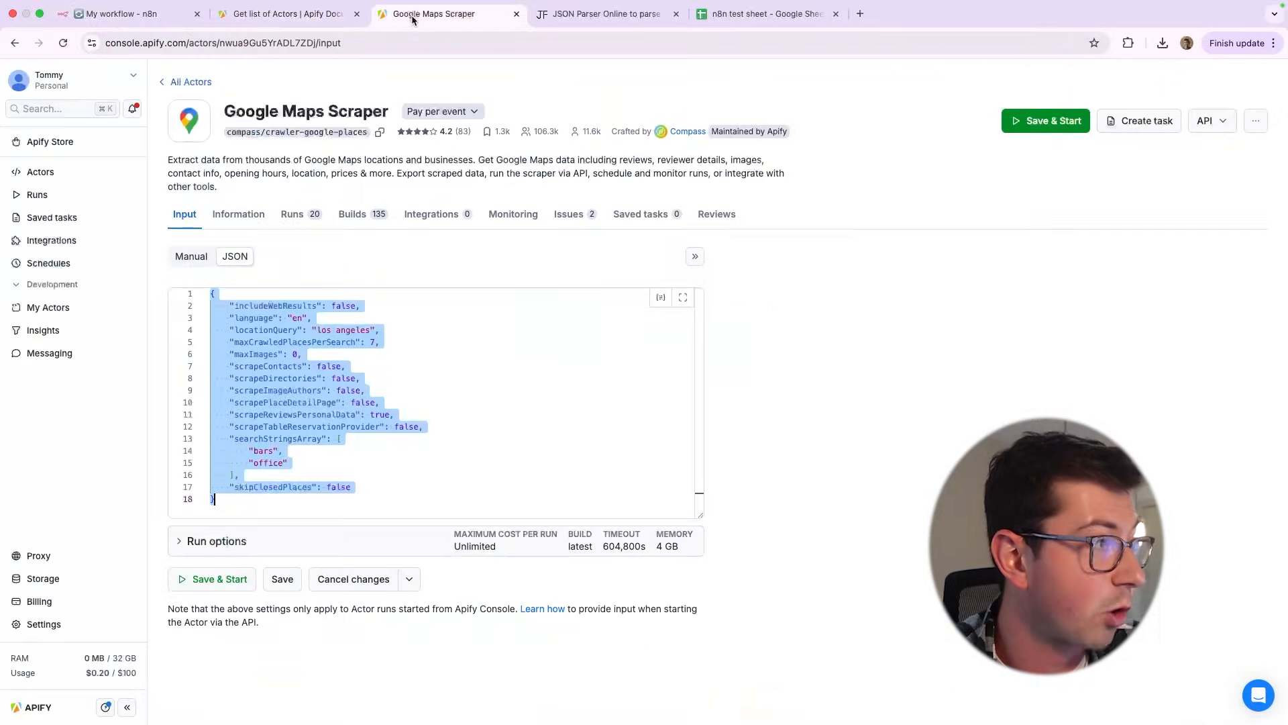
pyautogui.click(310, 218)
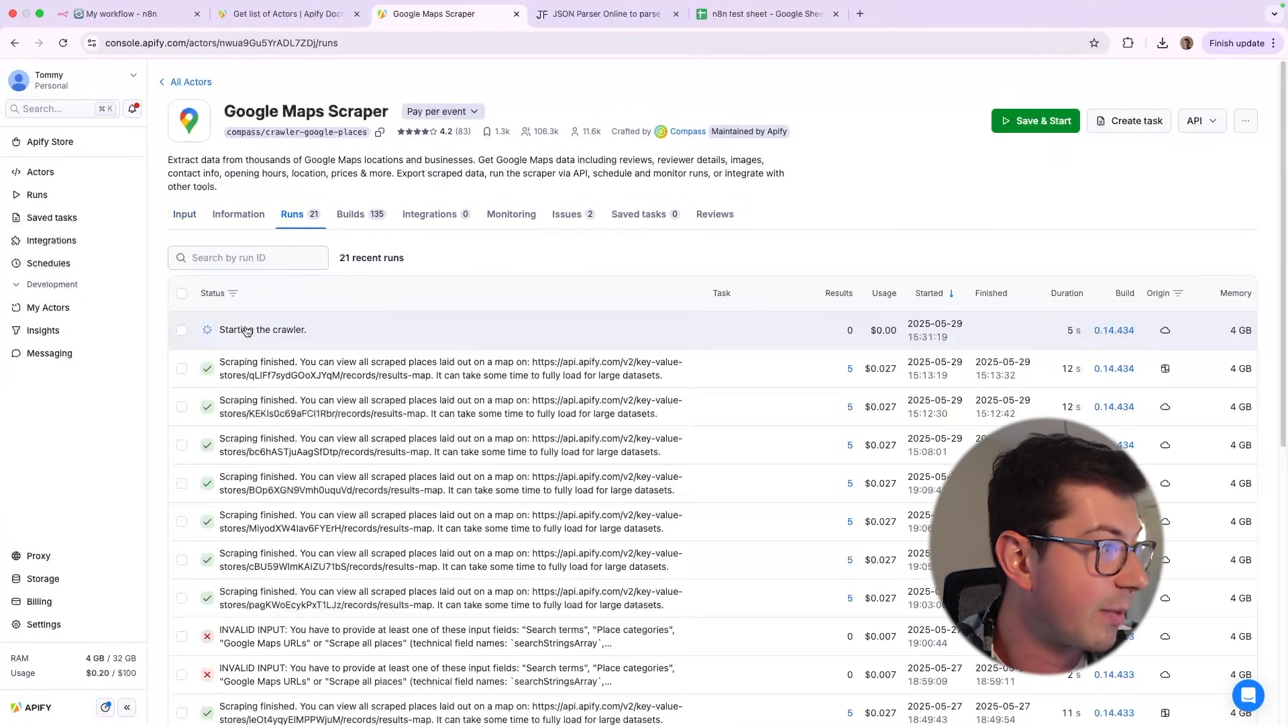
pyautogui.click(247, 331)
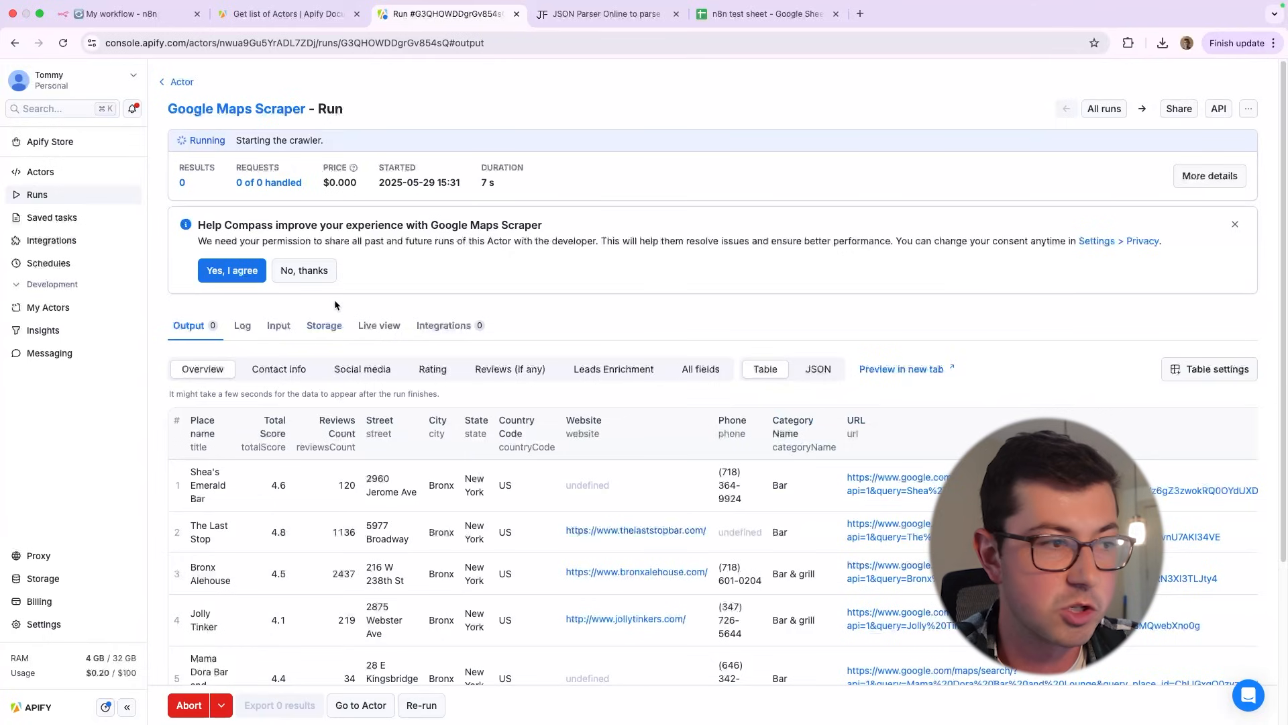
pyautogui.scroll(-3, 336, 305)
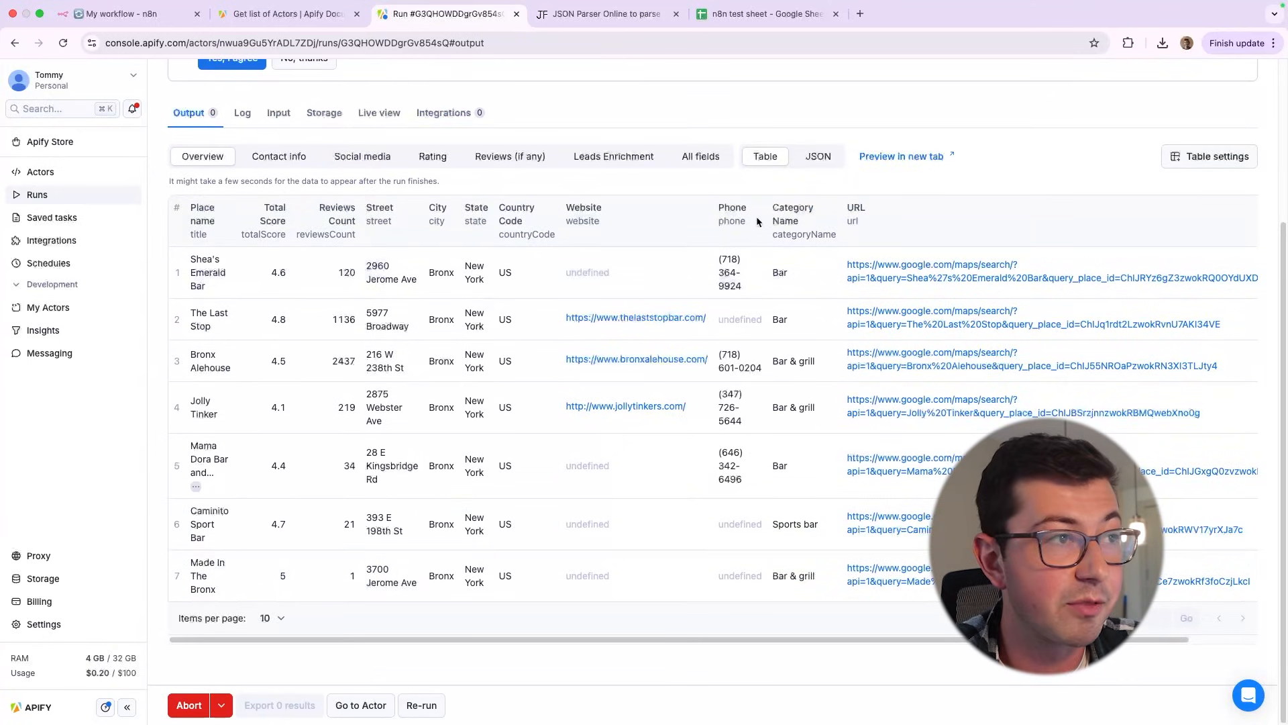
pyautogui.click(804, 160)
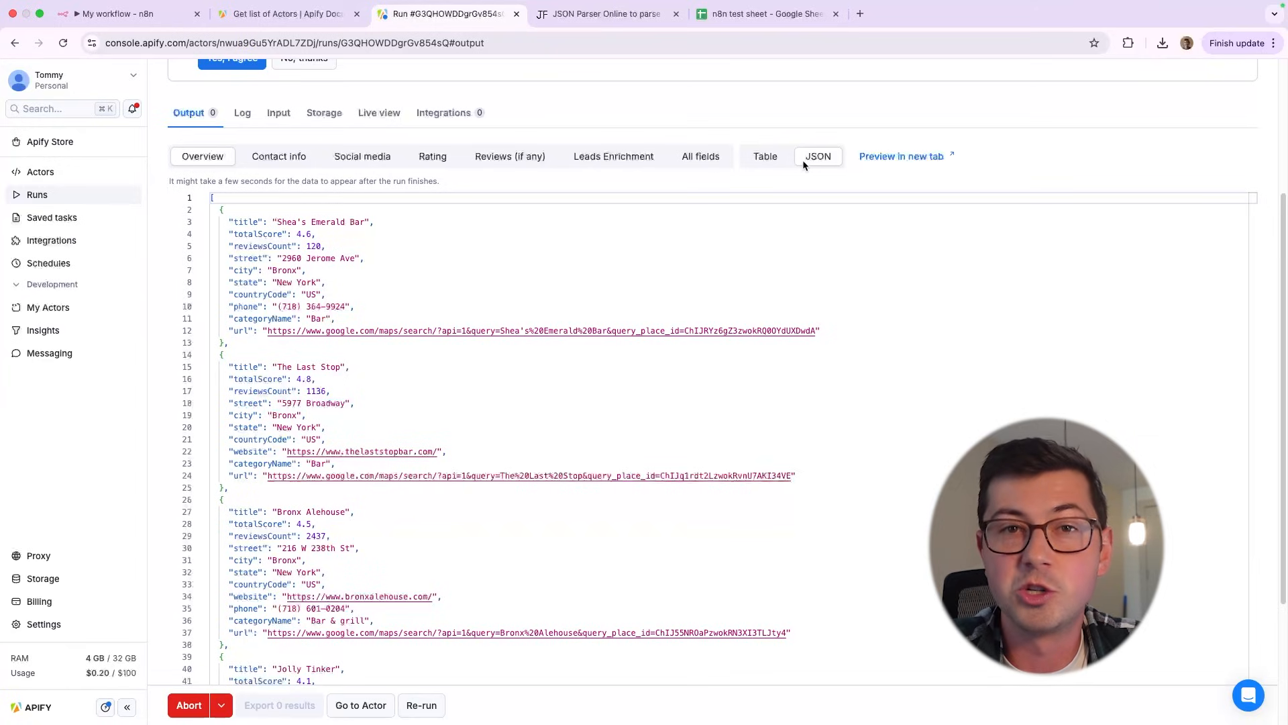